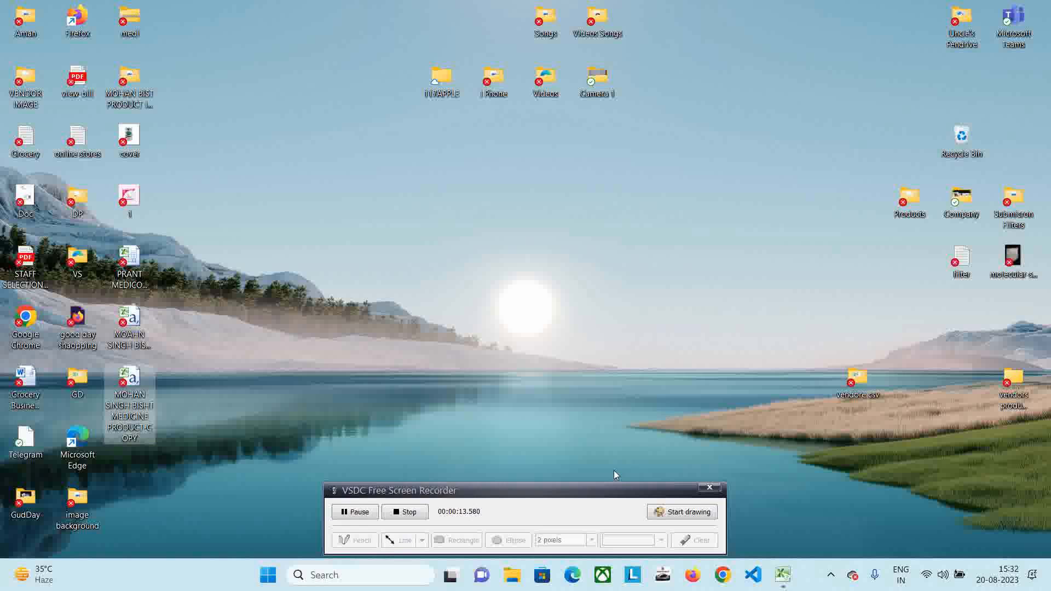
# Step: Open a new Chrome window and go to the admin1080.estore.business vendor login page
pyautogui.moveTo(599, 485); pyautogui.dragTo(353, 444)
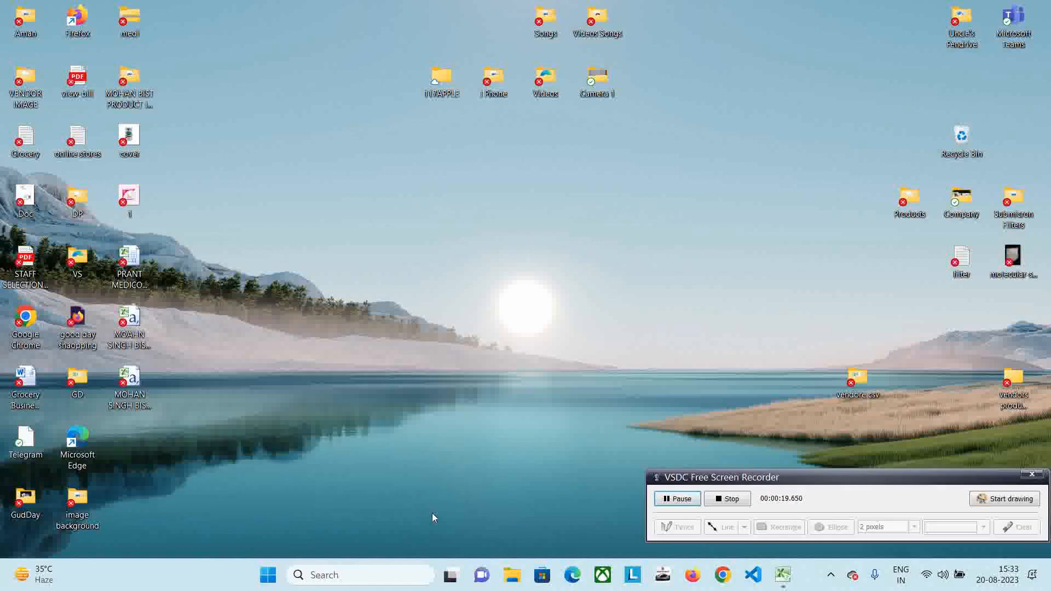
pyautogui.click(721, 576)
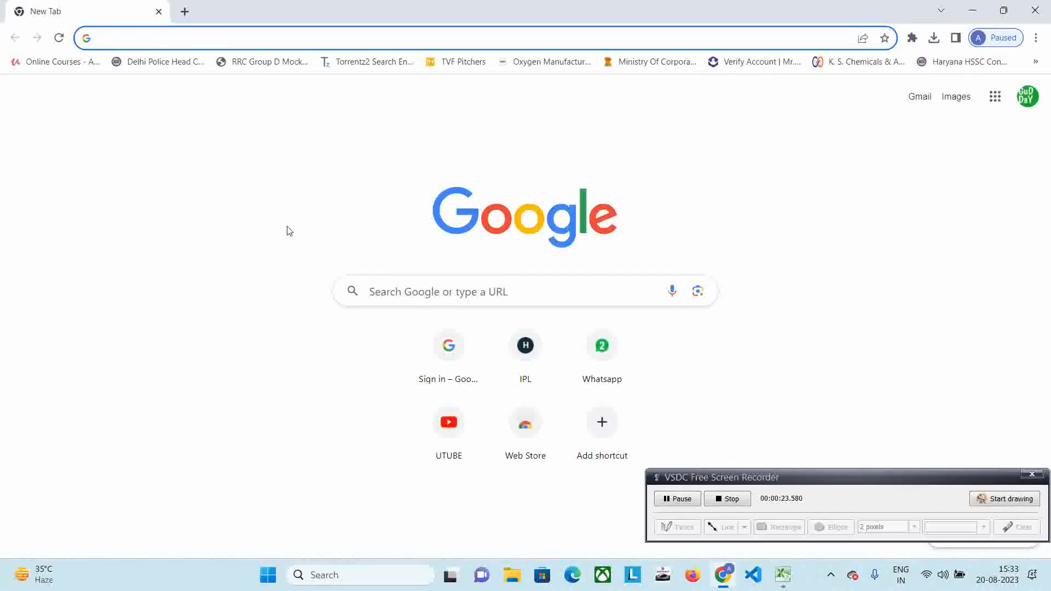
pyautogui.click(118, 37)
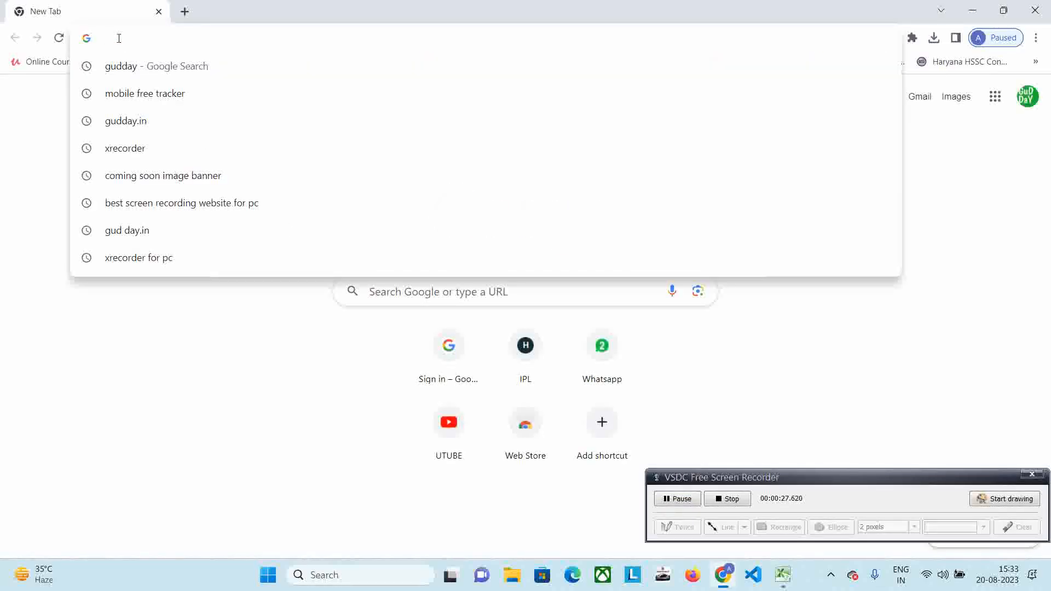
pyautogui.write('admin1080.estore.business')
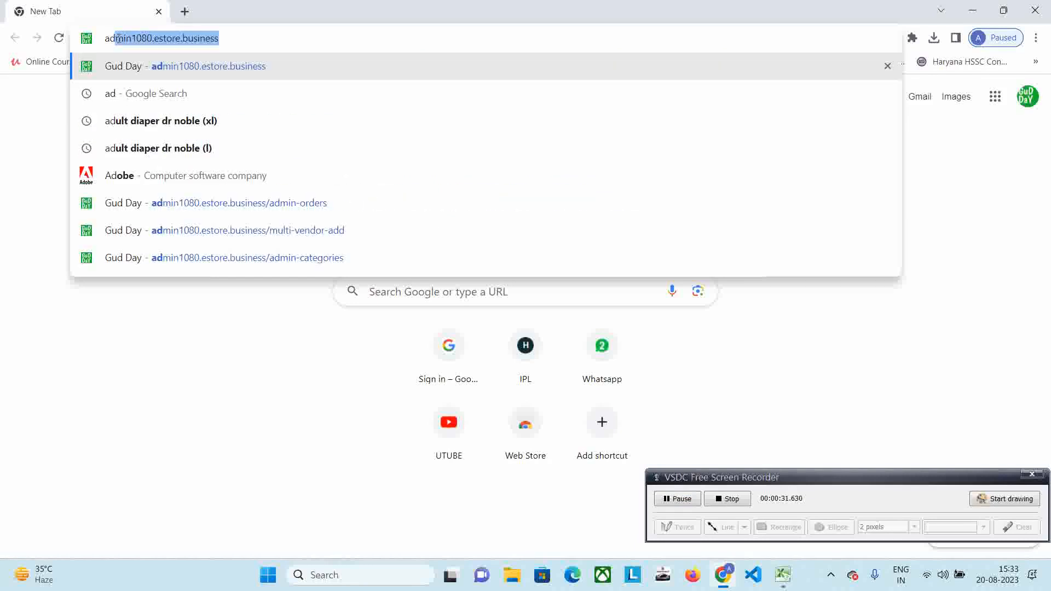
pyautogui.press('Return')
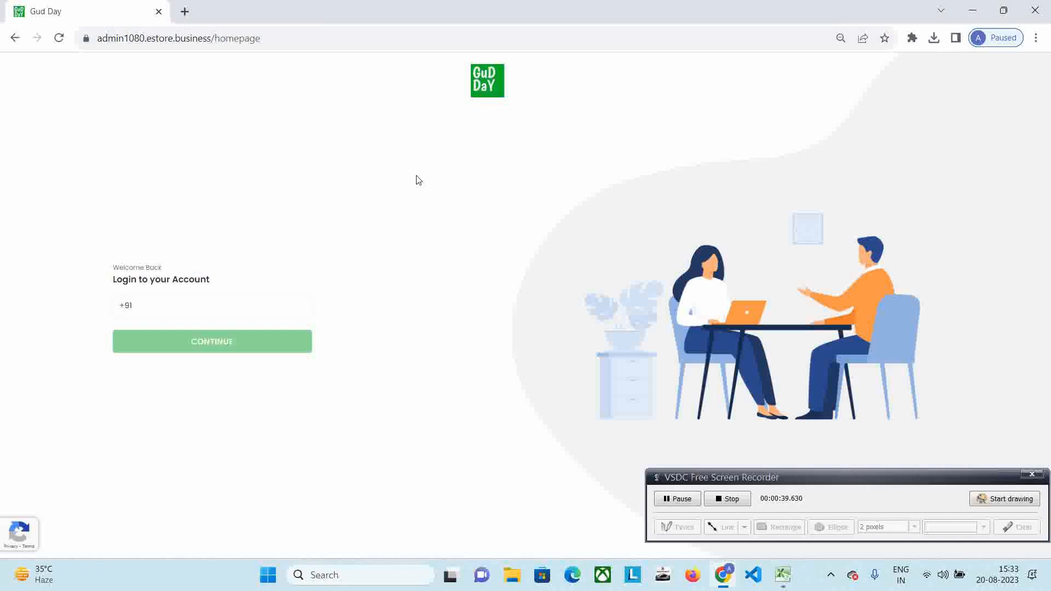
# Step: Submit the vendor's phone number, then enter the one-time passcode received
pyautogui.click(183, 300)
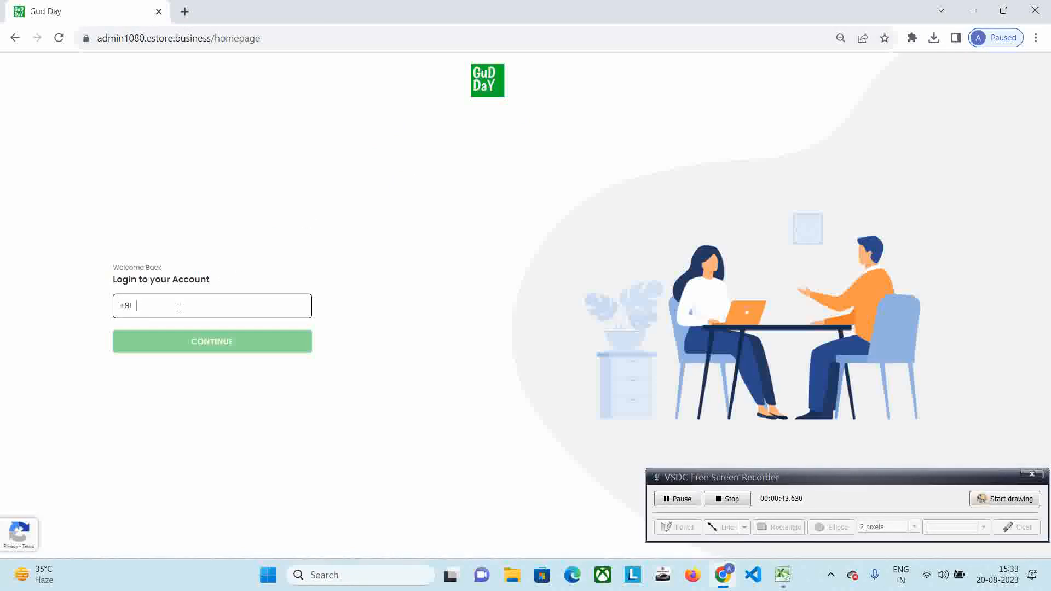
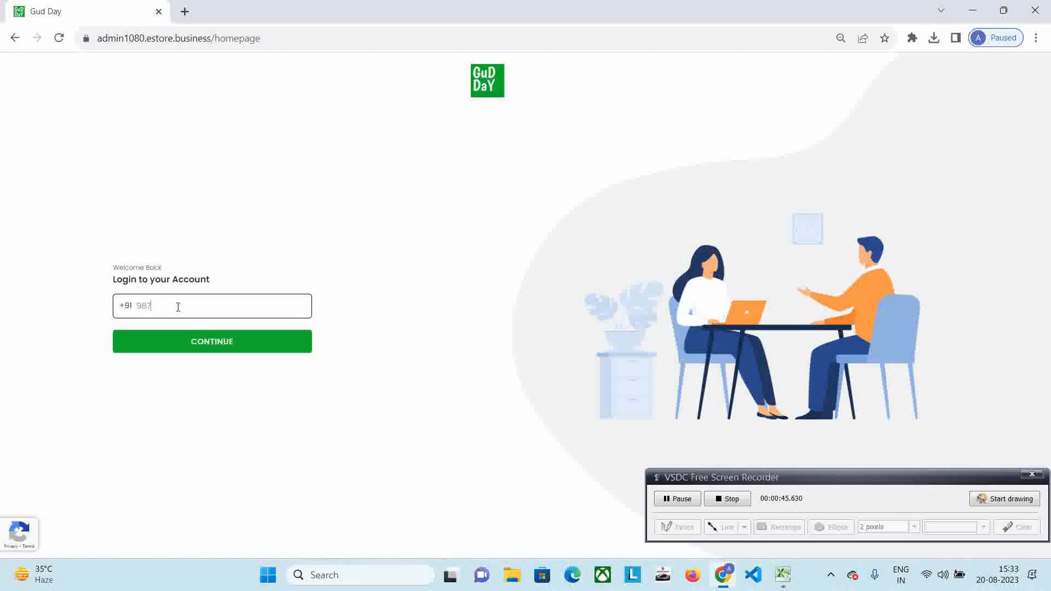
pyautogui.click(183, 340)
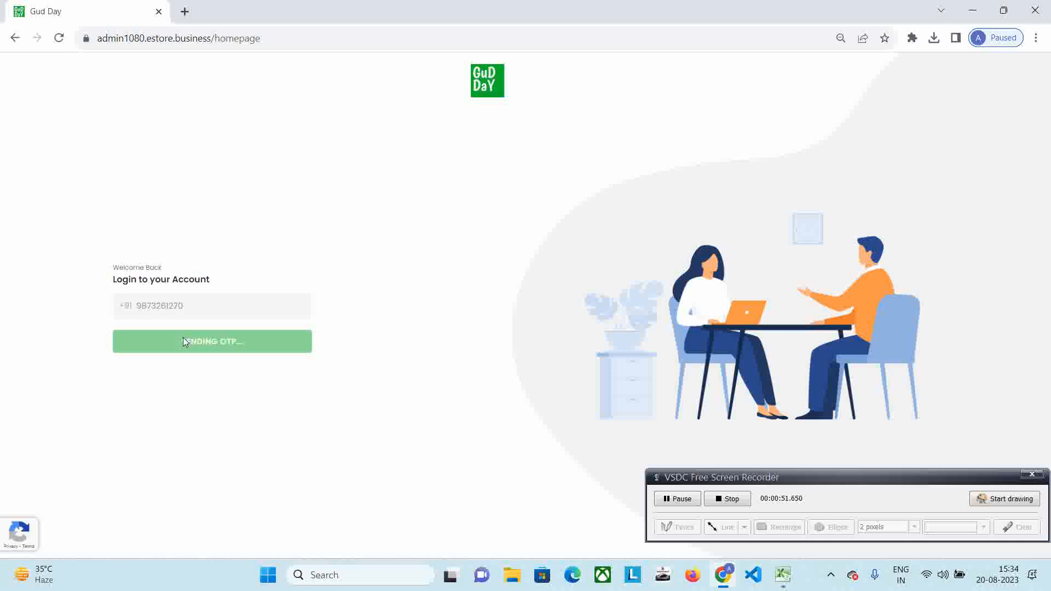
pyautogui.click(145, 312)
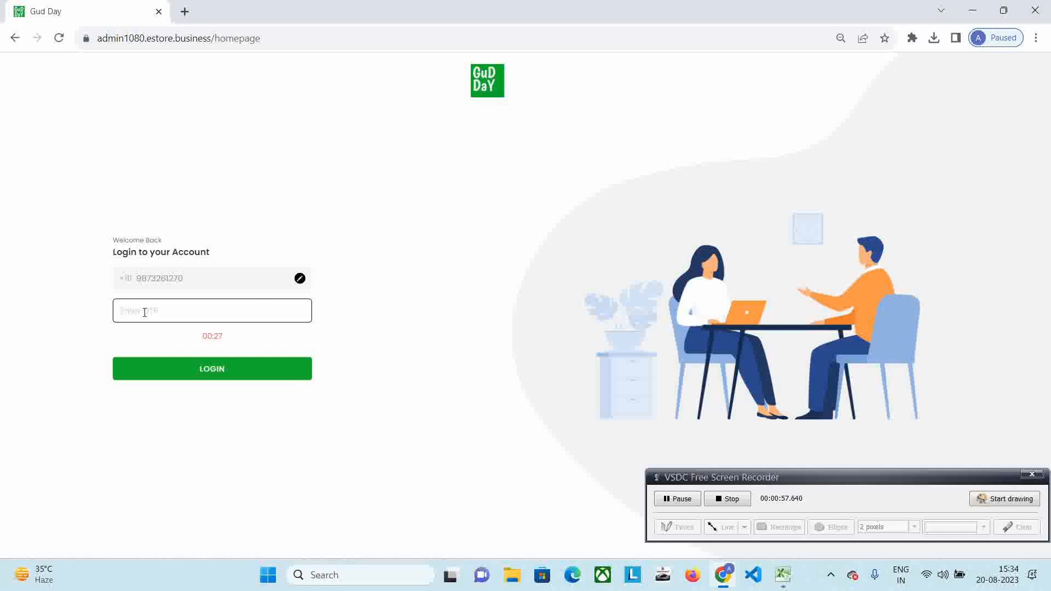
# Step: Log in with the passcode and open the hamburger side navigation menu
pyautogui.click(219, 374)
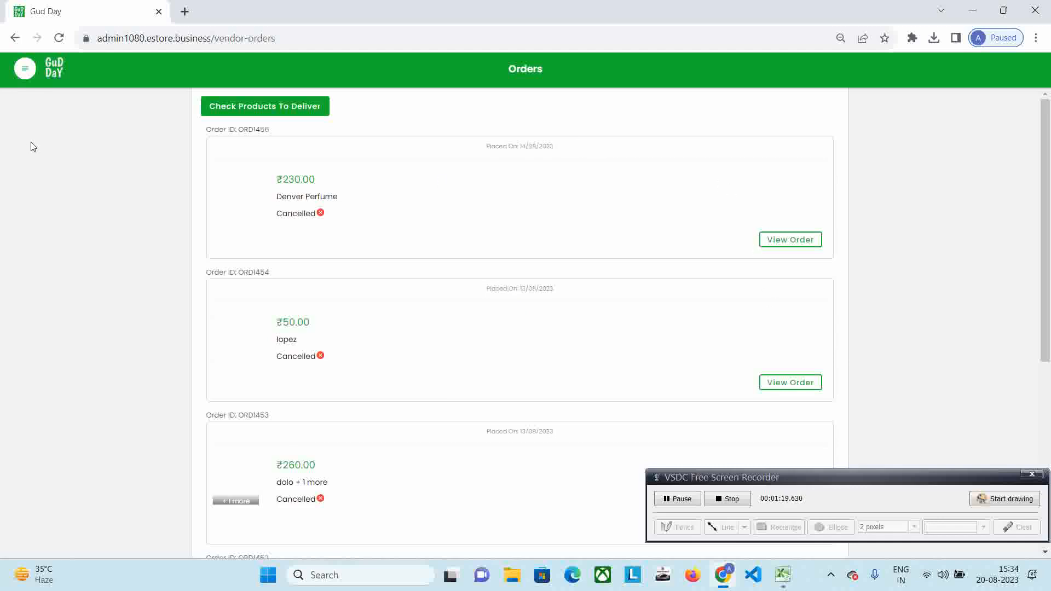
pyautogui.click(25, 70)
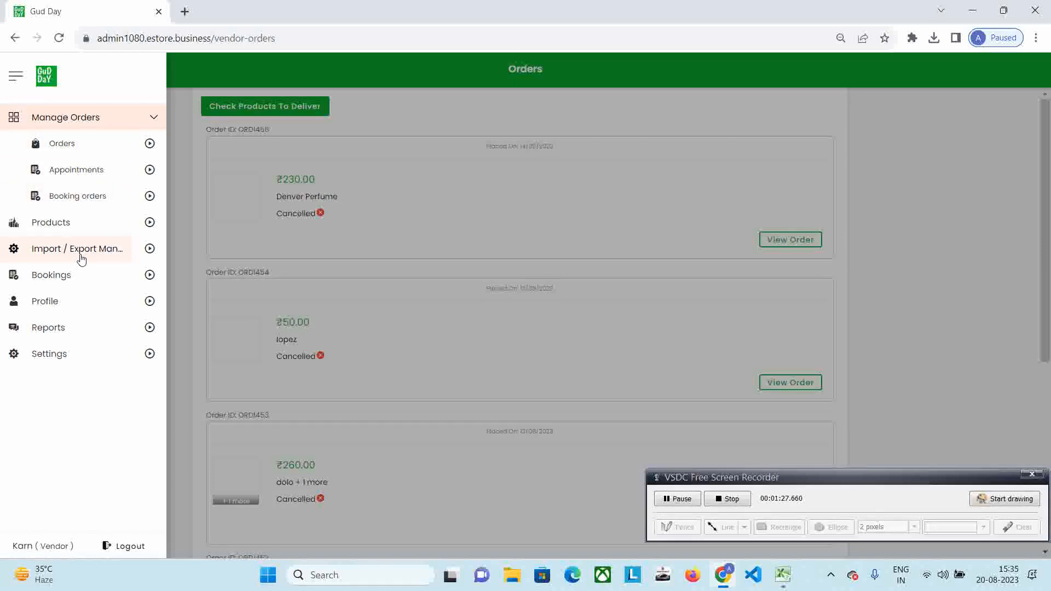
# Step: From Import / Export Management, download the CSV format template and confirm it in recent downloads
pyautogui.click(82, 255)
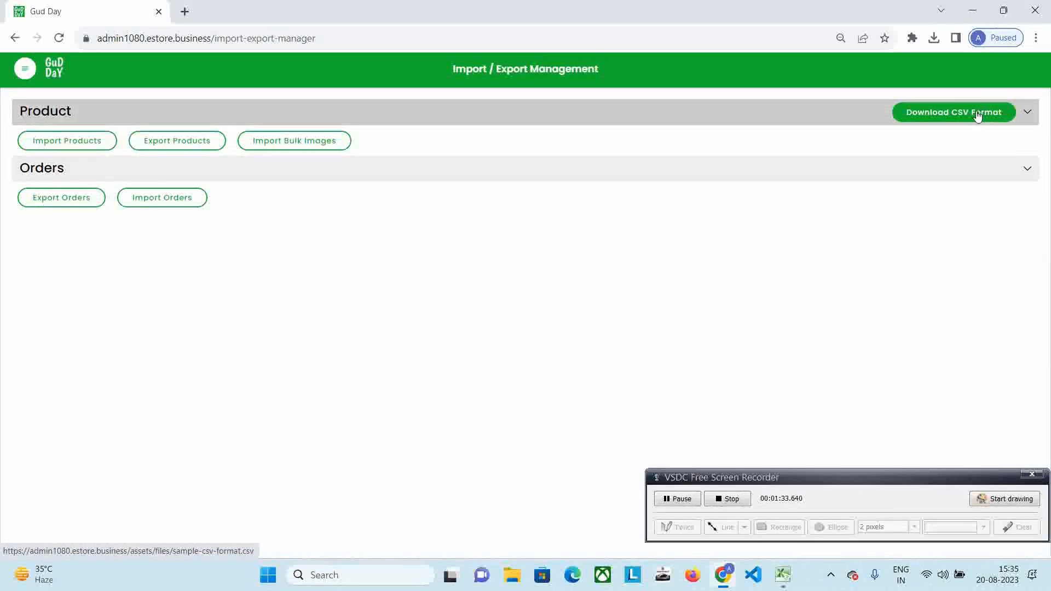
pyautogui.click(978, 115)
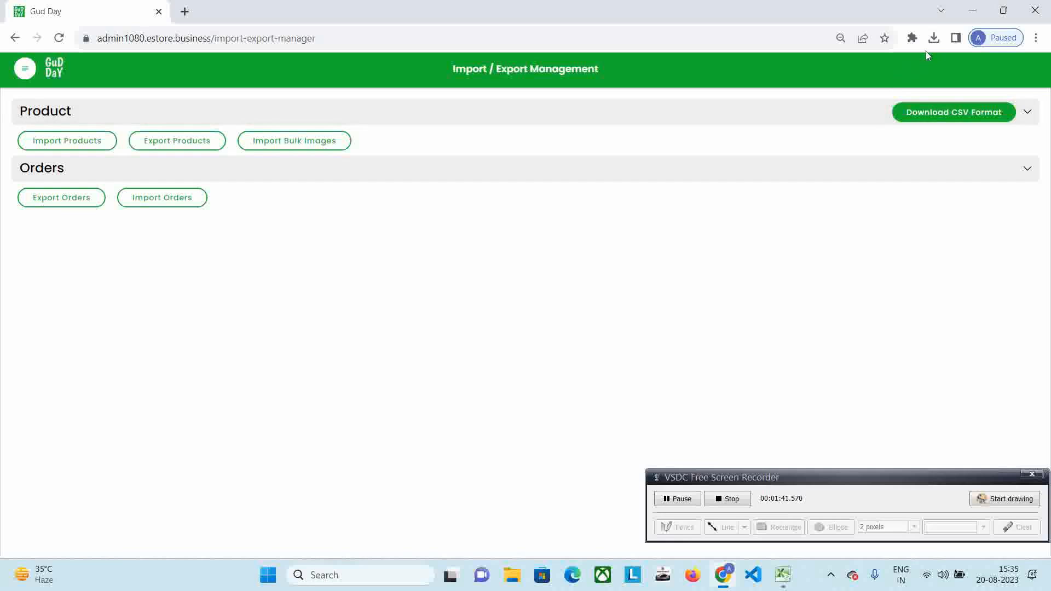
pyautogui.click(934, 38)
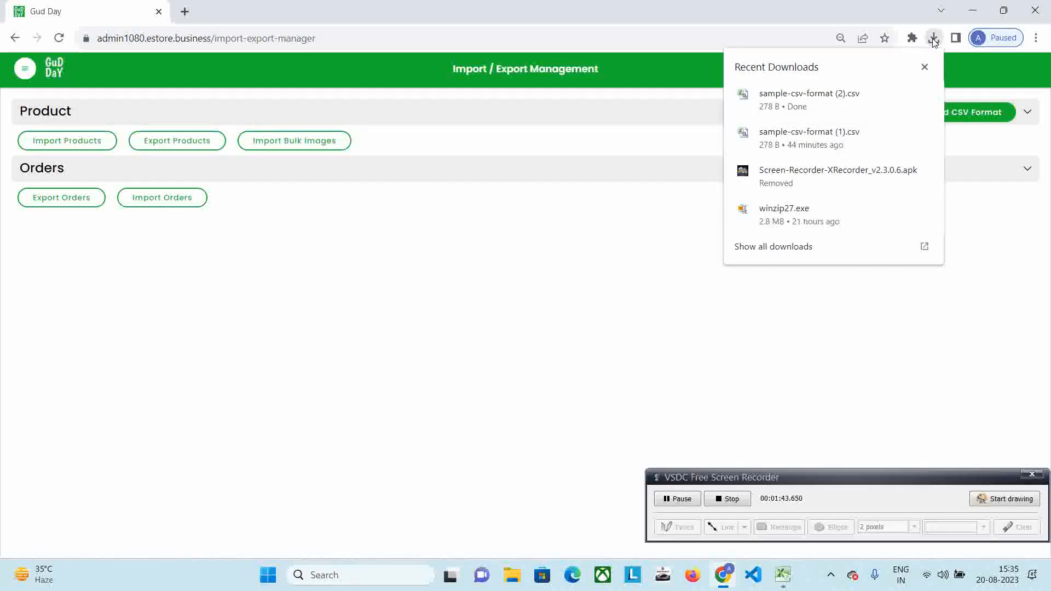
# Step: Open sample-csv-format (2).csv in Excel from Chrome's downloads list
pyautogui.click(852, 94)
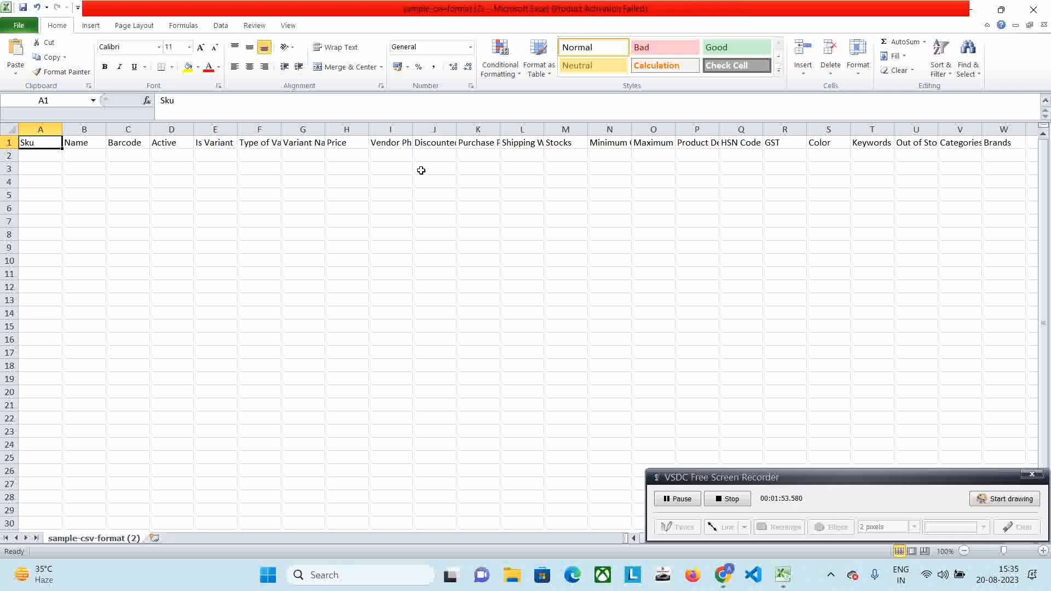
pyautogui.press('F6')
# Step: Open sample-csv-format (2) from the Downloads folder in File Explorer
pyautogui.click(723, 574)
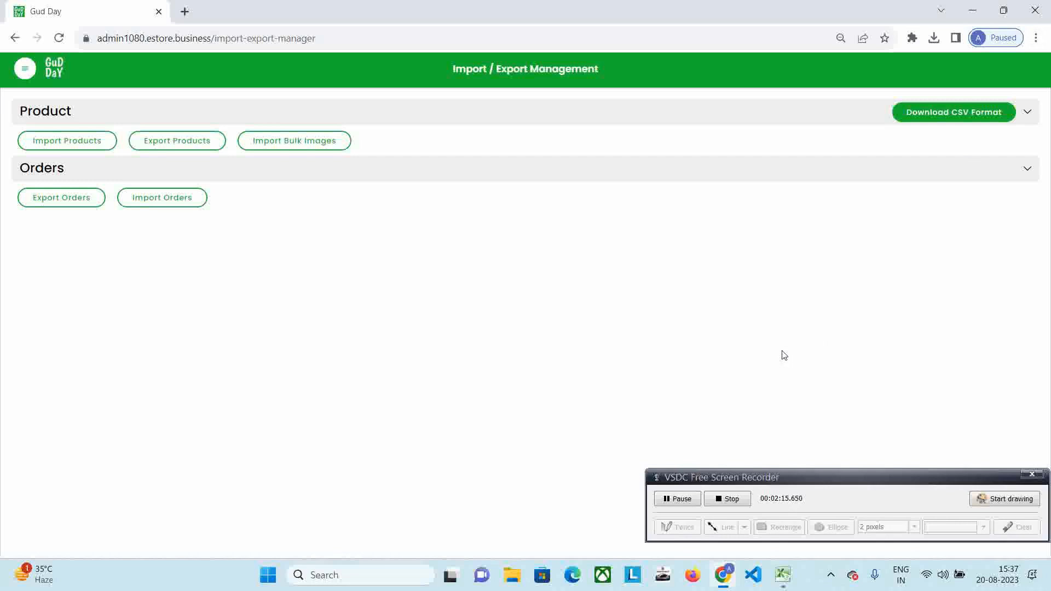
pyautogui.click(513, 576)
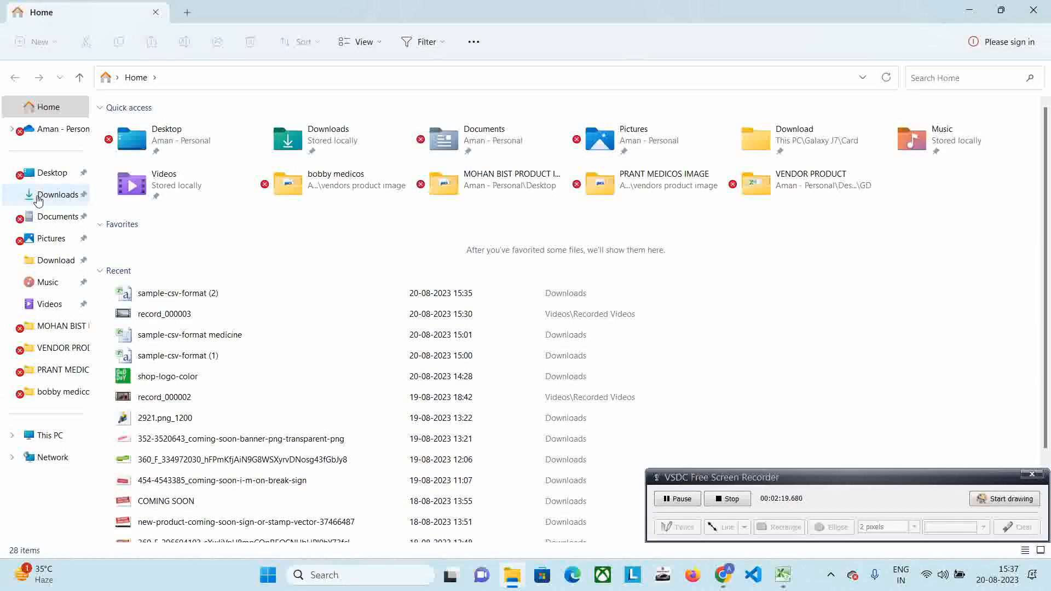
pyautogui.click(38, 197)
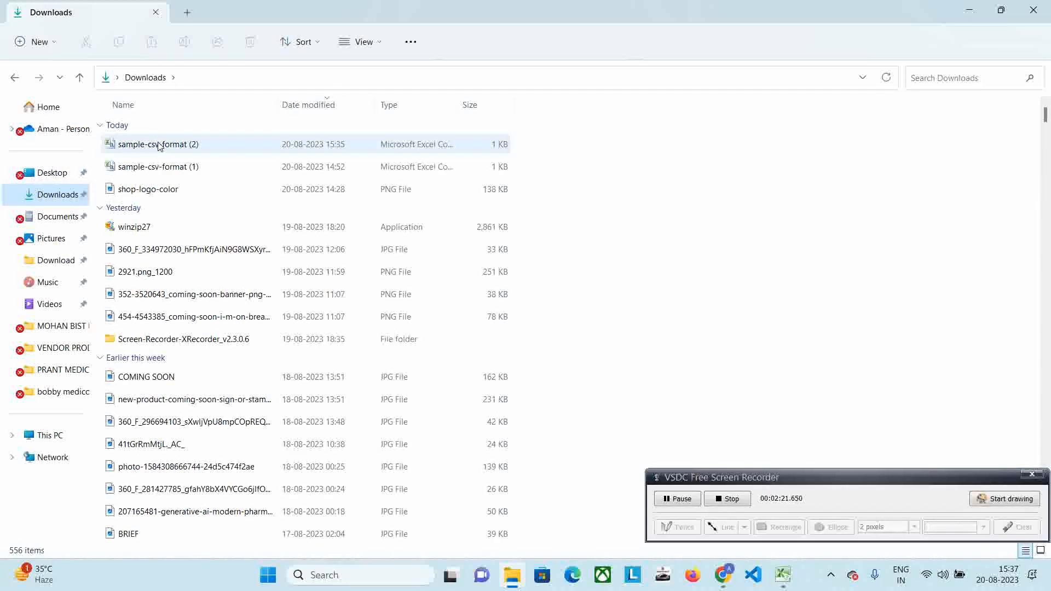
pyautogui.doubleClick(159, 146)
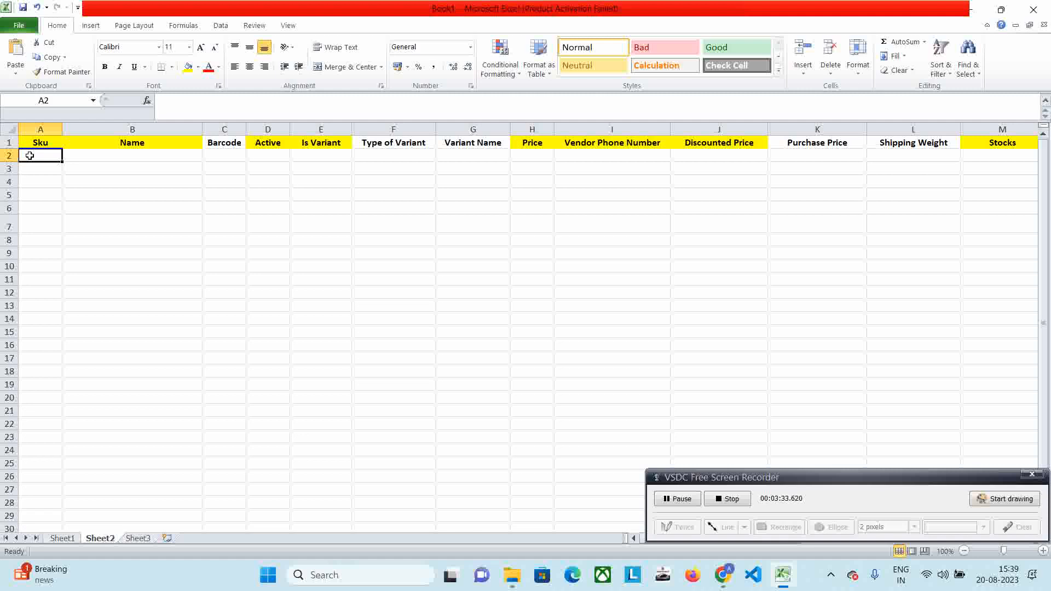
# Step: Enter abh1 under Sku and sumo under Name in row 2 of Sheet2
pyautogui.write('a')
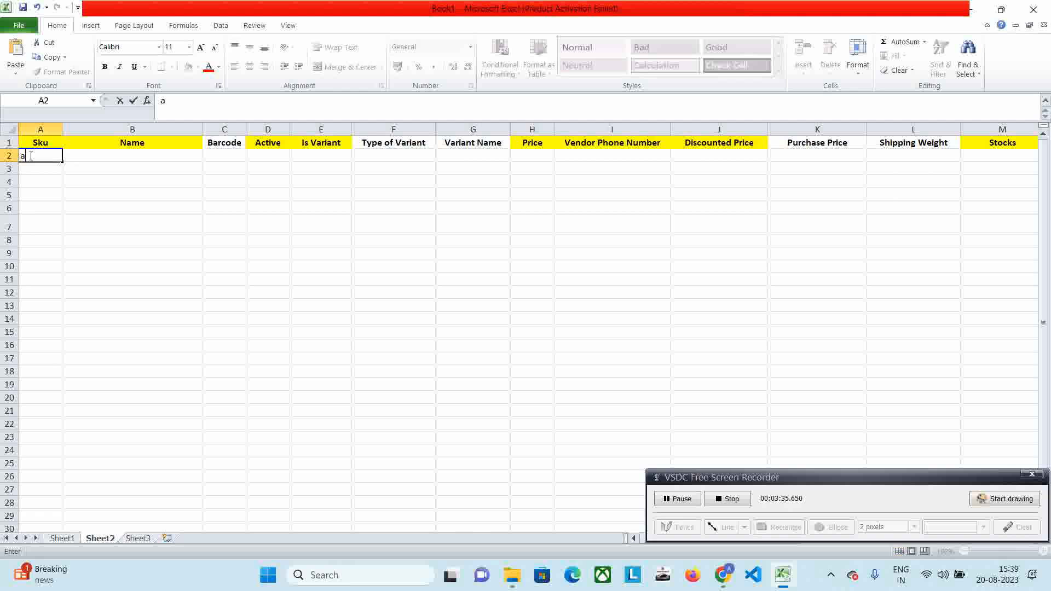
pyautogui.write('bh1')
pyautogui.click(97, 157)
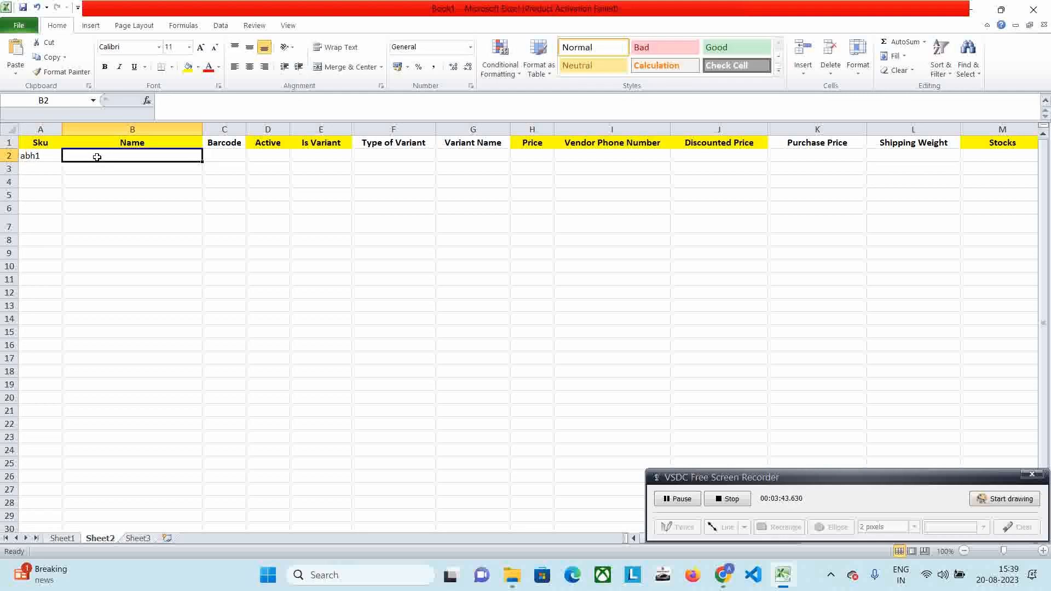
pyautogui.write('sumo')
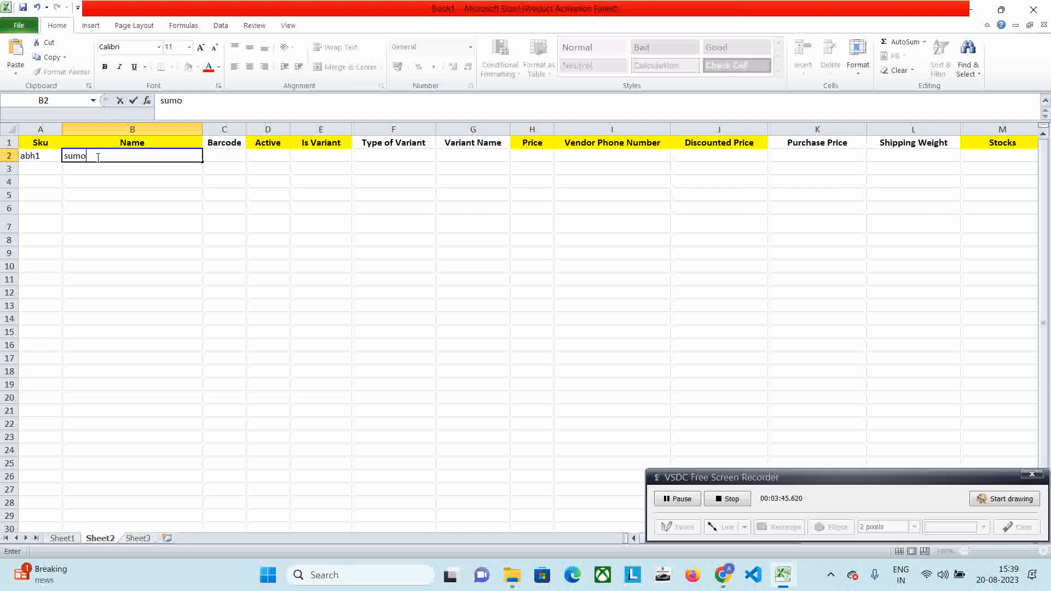
pyautogui.click(219, 154)
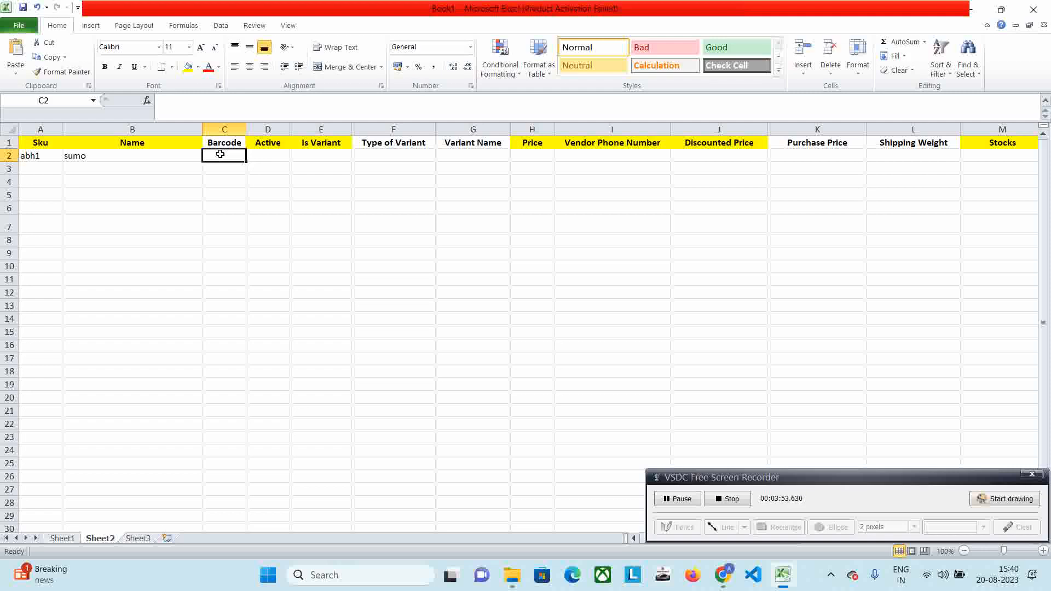
pyautogui.click(263, 155)
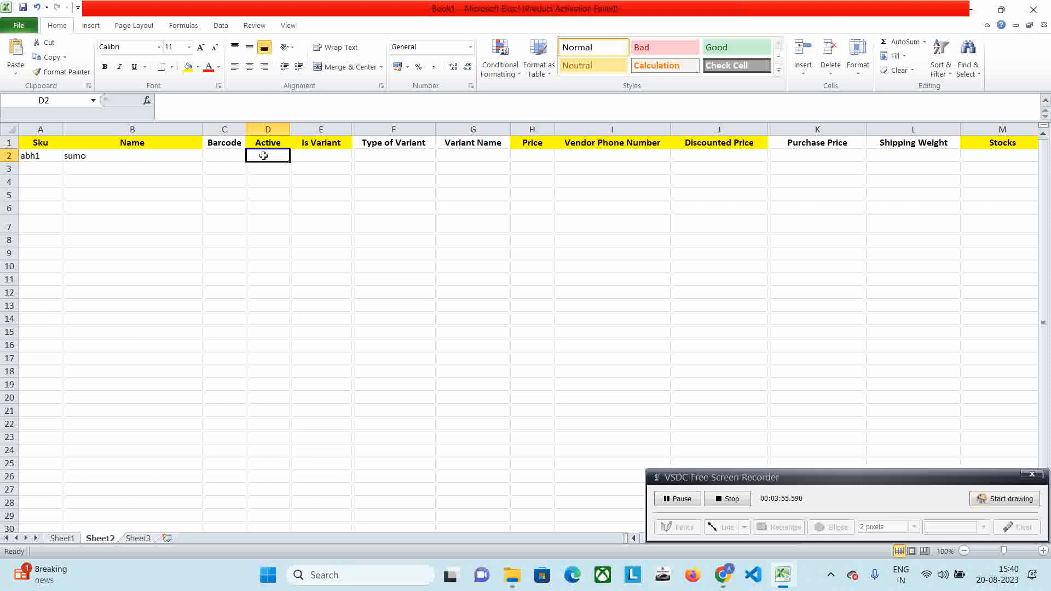
# Step: Enter yes in D2, no in E2 and 35 in H2 for Active, Is Variant and Price
pyautogui.write('yes')
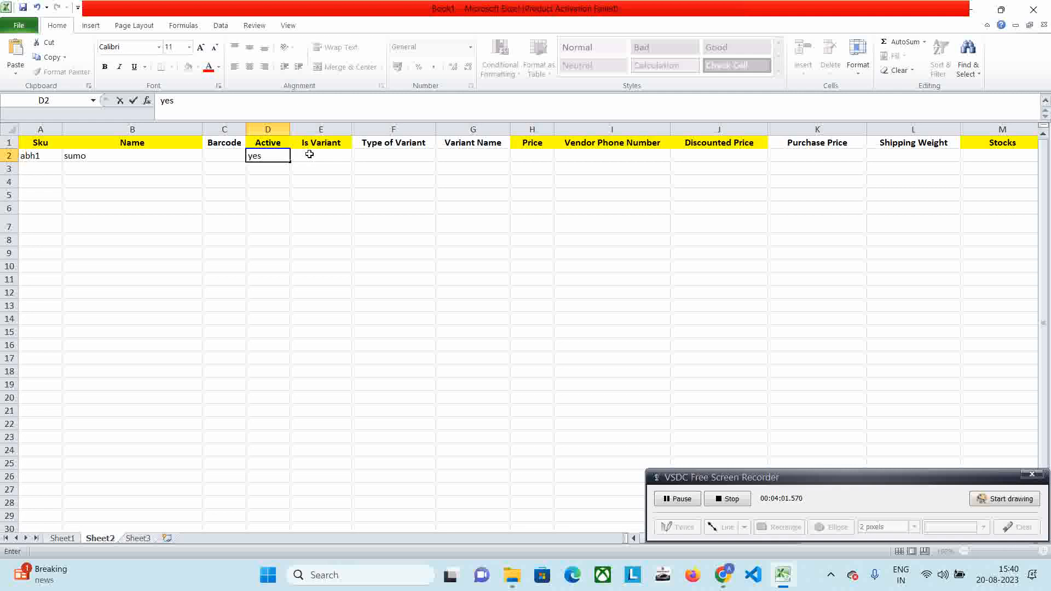
pyautogui.click(312, 154)
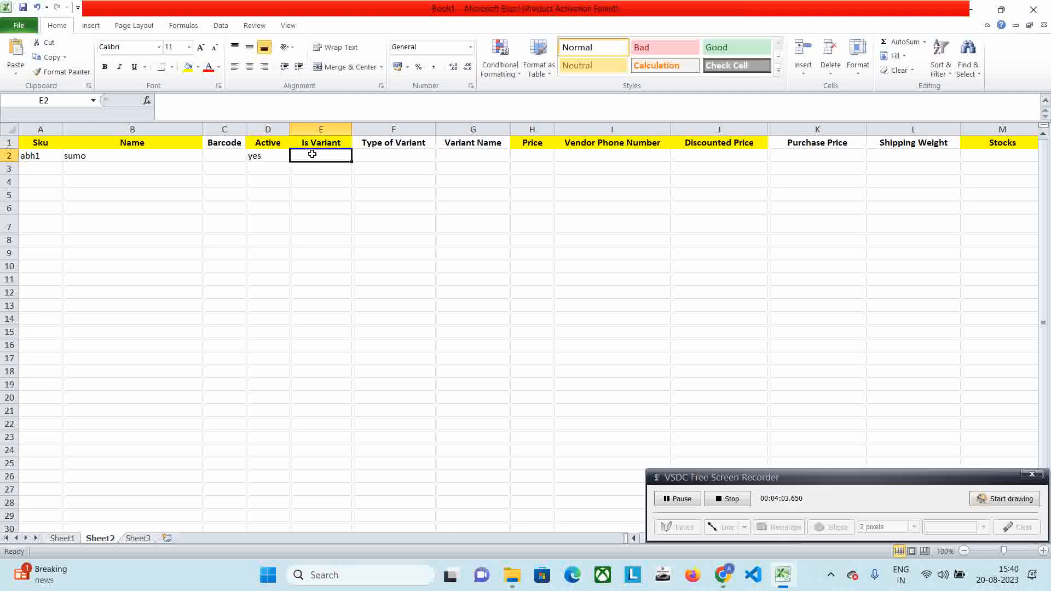
pyautogui.write('no')
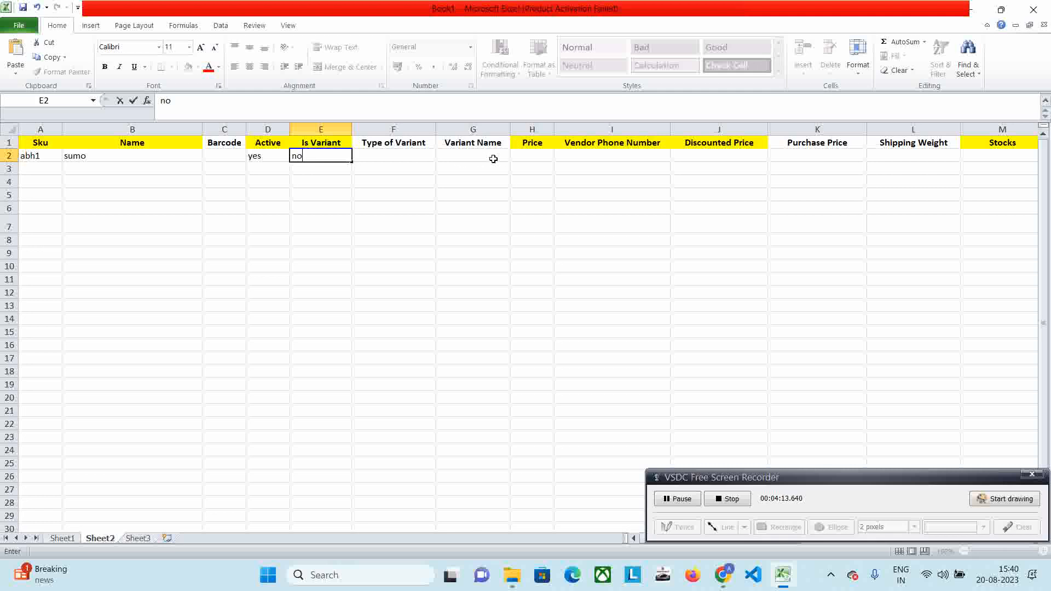
pyautogui.click(525, 155)
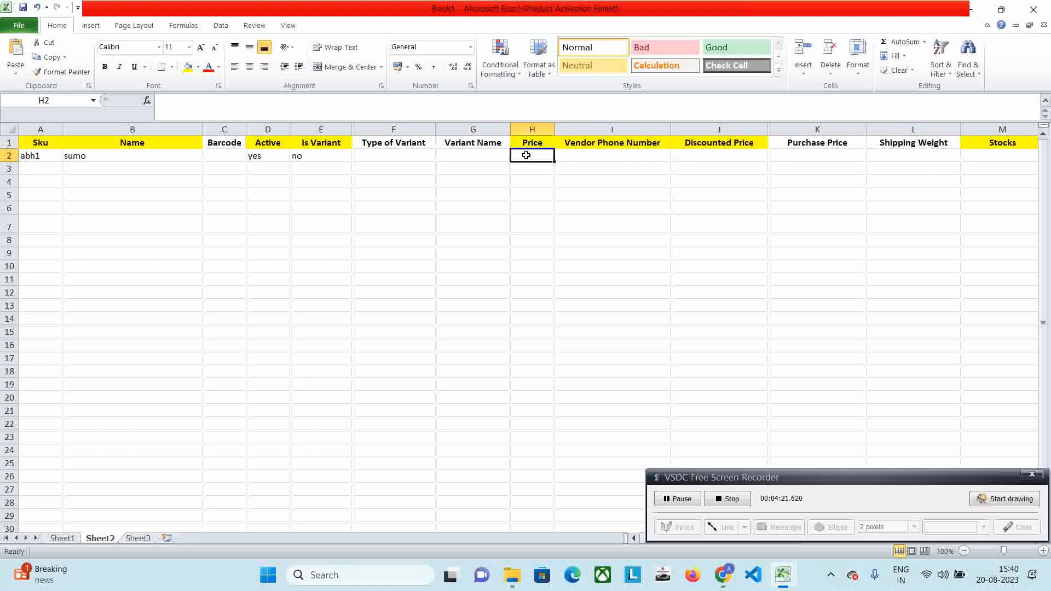
pyautogui.write('35')
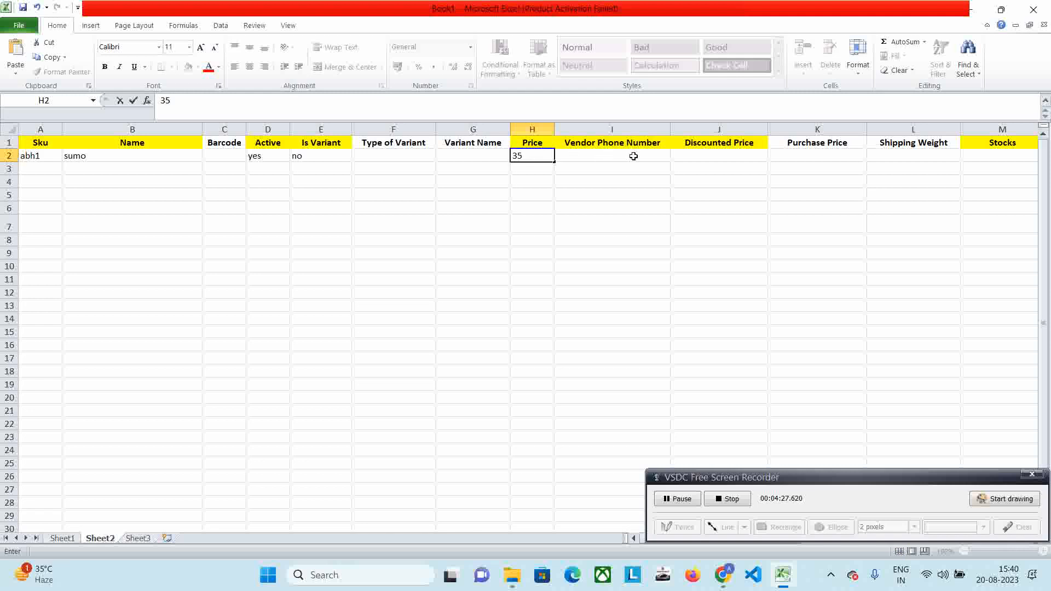
pyautogui.click(604, 155)
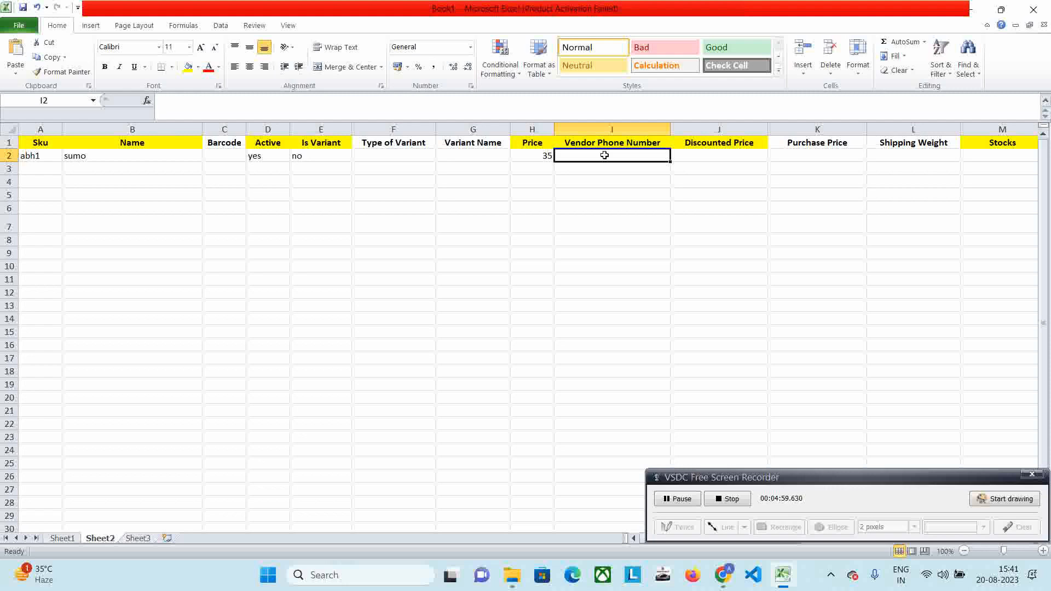
# Step: Type the vendor's phone number inside square brackets in I2, correcting mistyped digits
pyautogui.write('[')
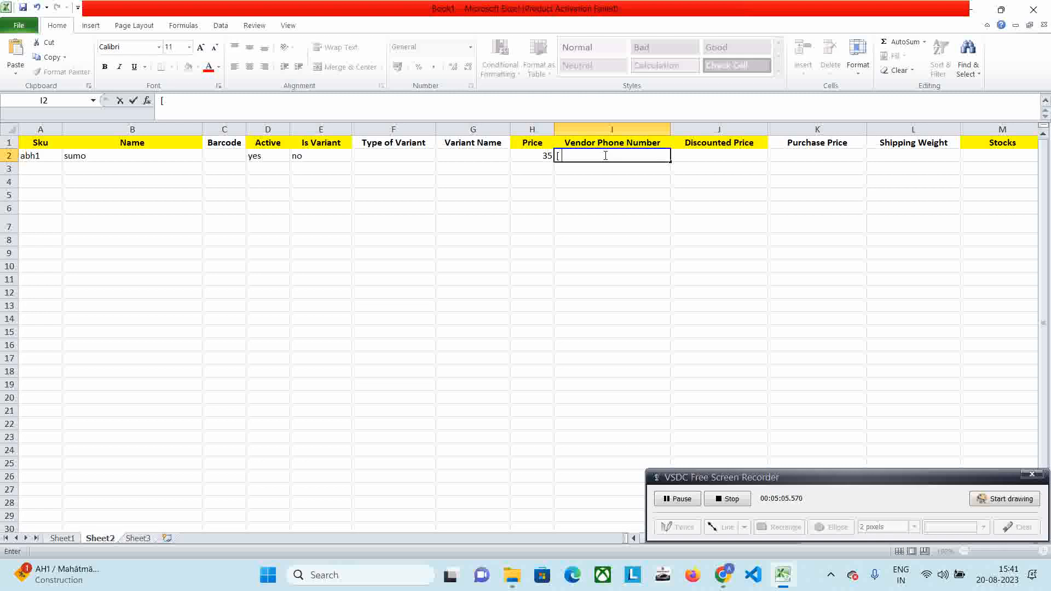
pyautogui.write(' 98')
pyautogui.press('BackSpace')
pyautogui.press('BackSpace')
pyautogui.press('BackSpace')
pyautogui.write('=91')
pyautogui.press('BackSpace')
pyautogui.press('BackSpace')
pyautogui.press('BackSpace')
pyautogui.press('BackSpace')
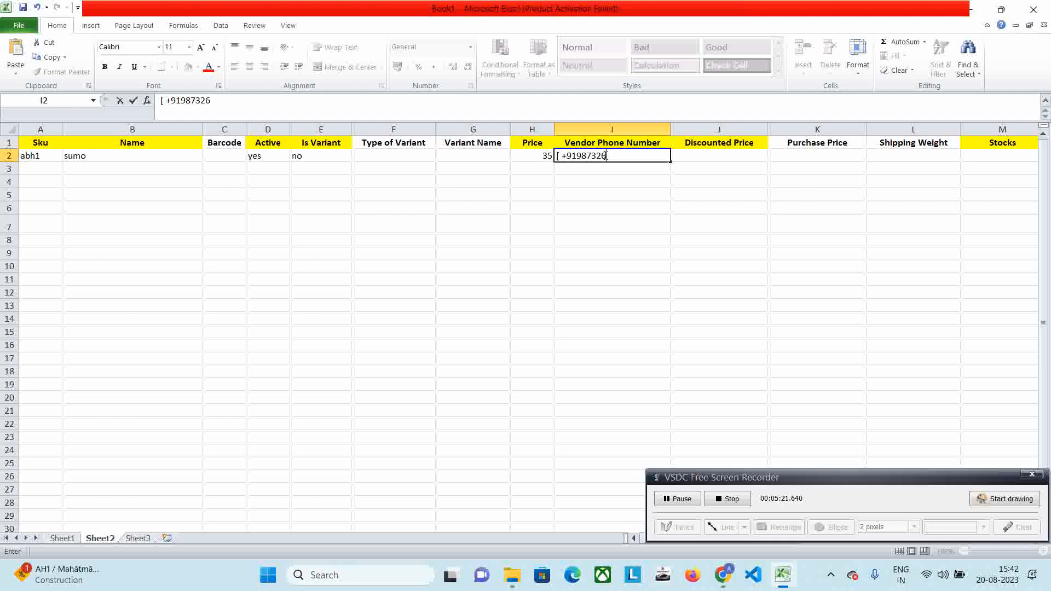
pyautogui.click(693, 153)
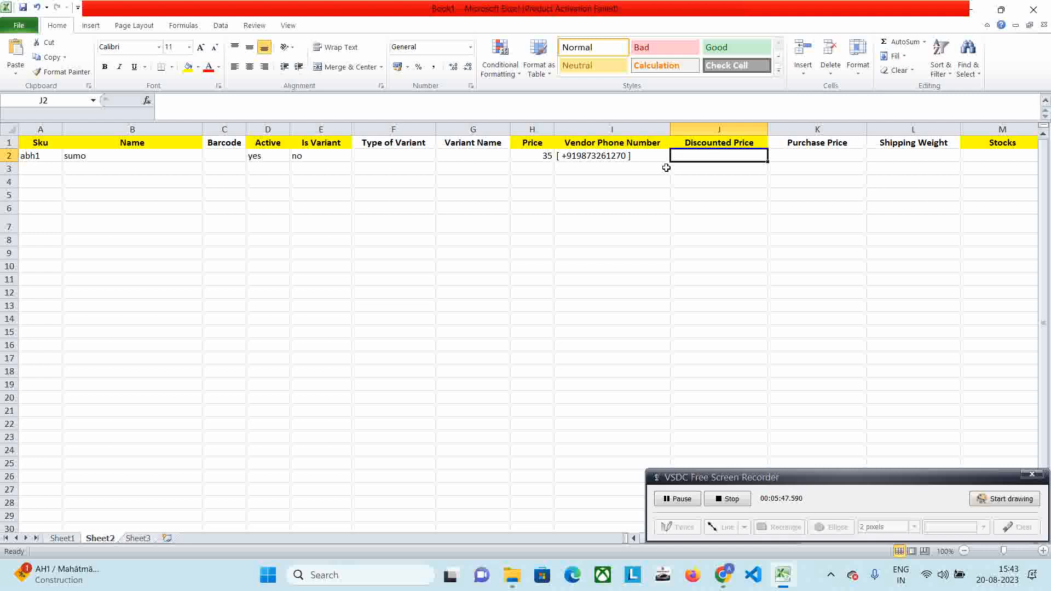
pyautogui.click(530, 157)
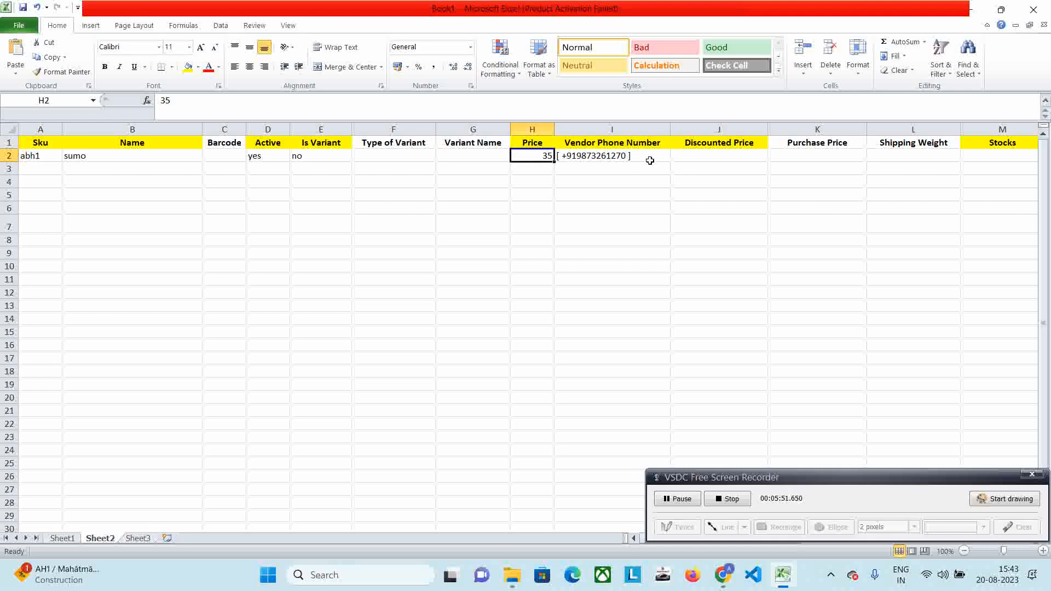
# Step: Enter 30 as the Discounted Price in J2 and 5 as Stocks in M2
pyautogui.click(689, 154)
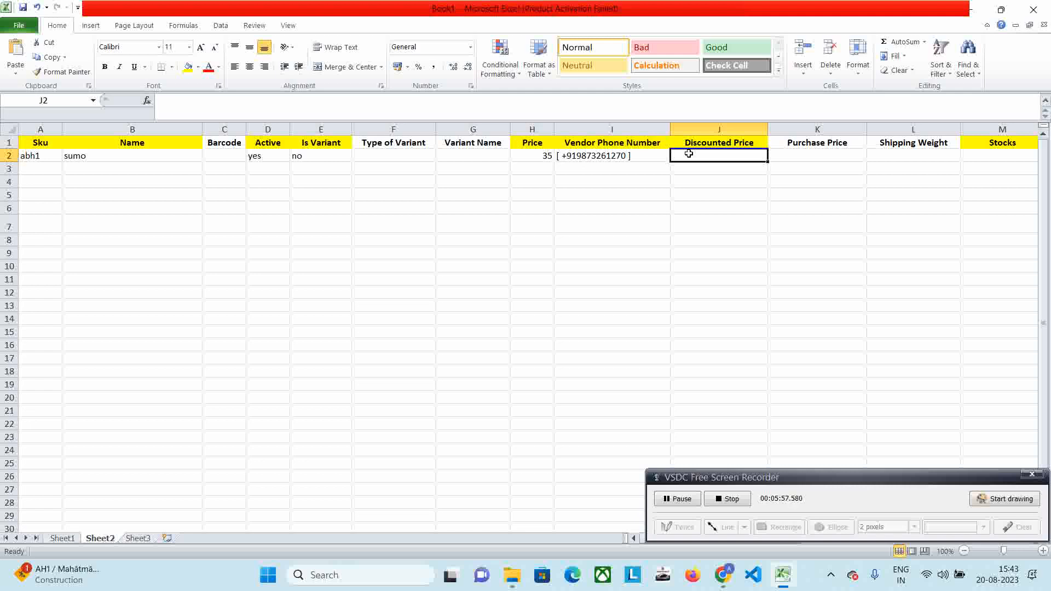
pyautogui.write('30')
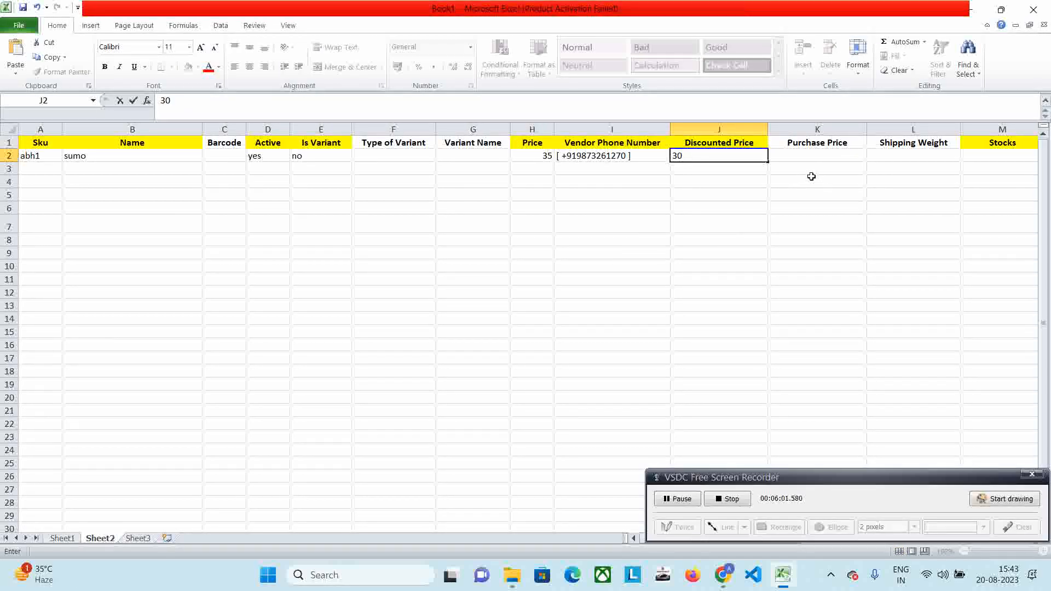
pyautogui.hscroll(5, 811, 175)
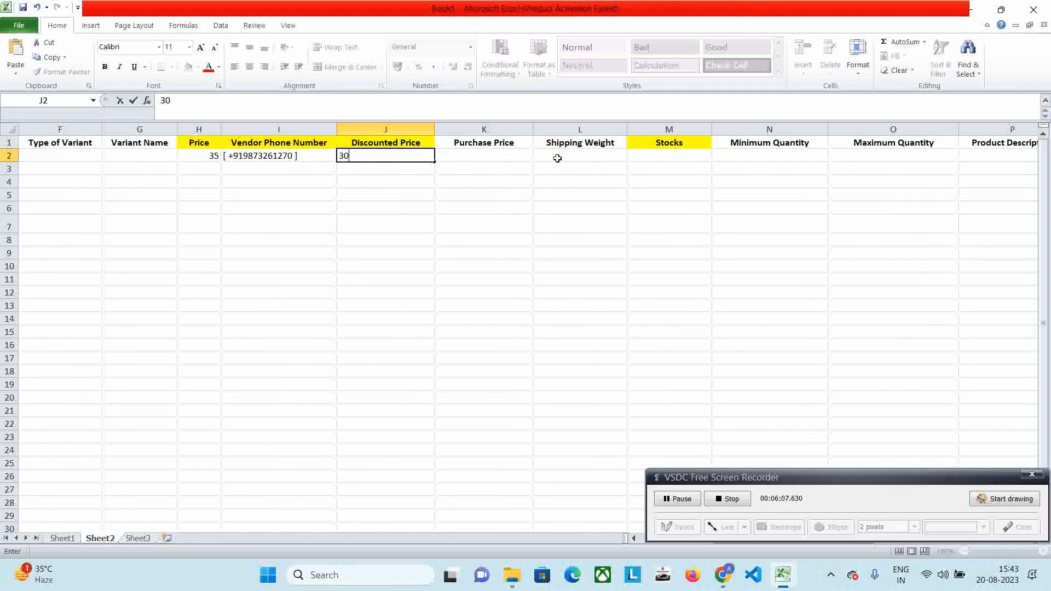
pyautogui.click(675, 154)
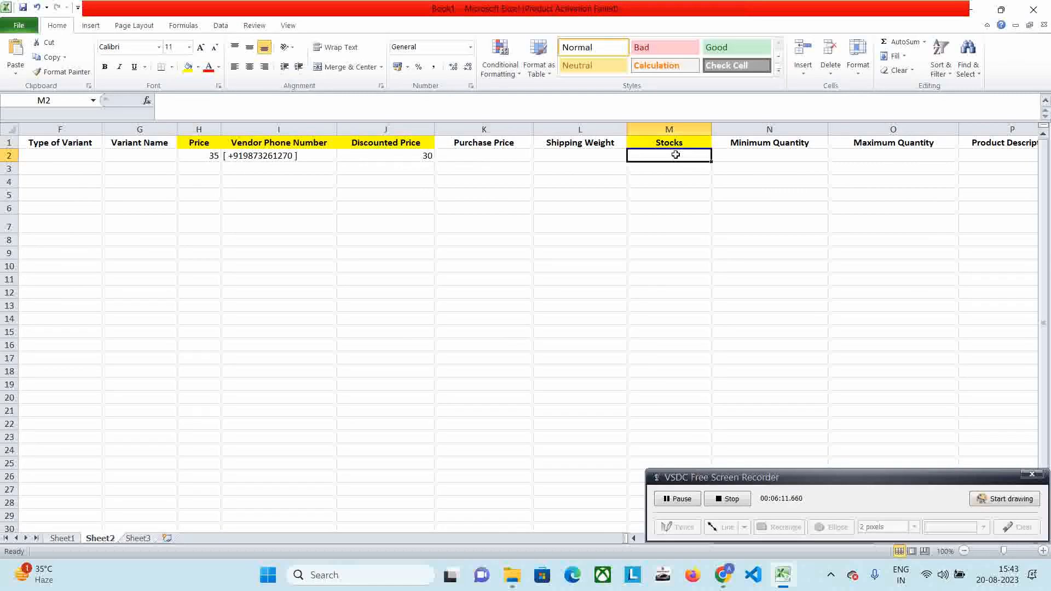
pyautogui.write('5')
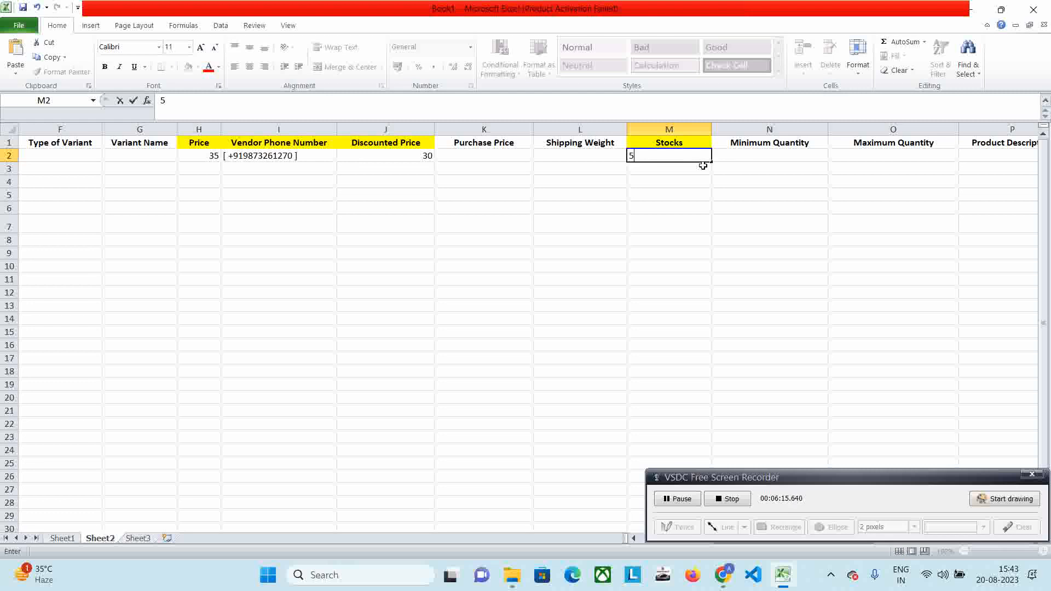
pyautogui.hscroll(1, 703, 165)
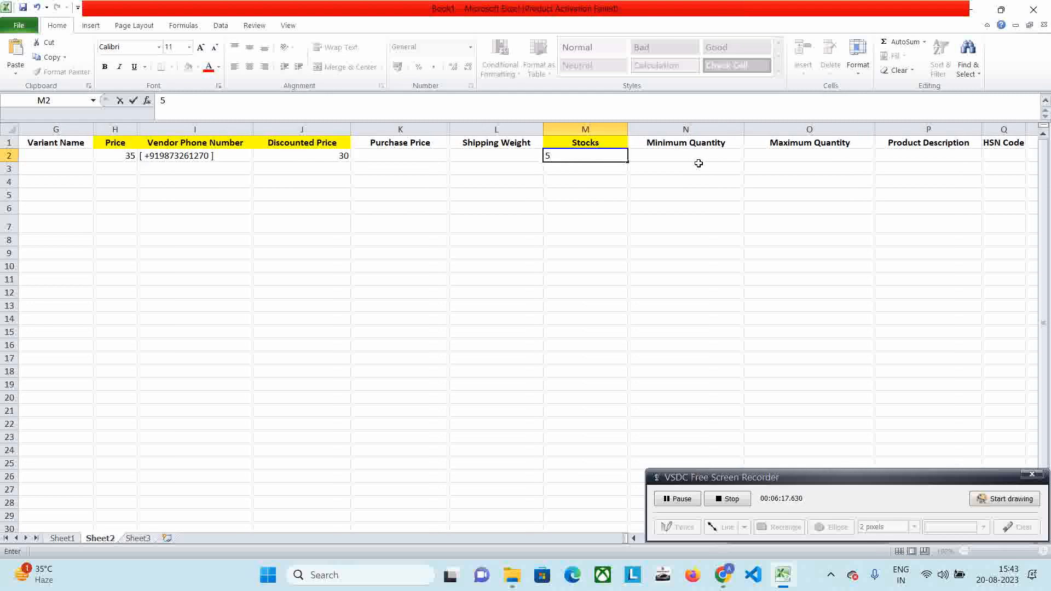
pyautogui.hscroll(4, 699, 164)
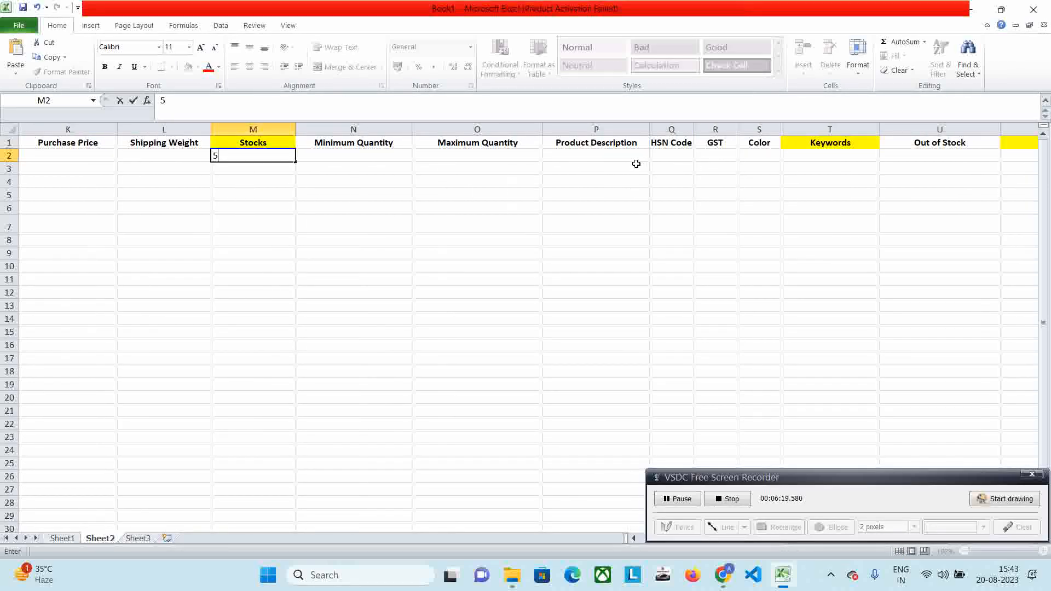
pyautogui.click(579, 157)
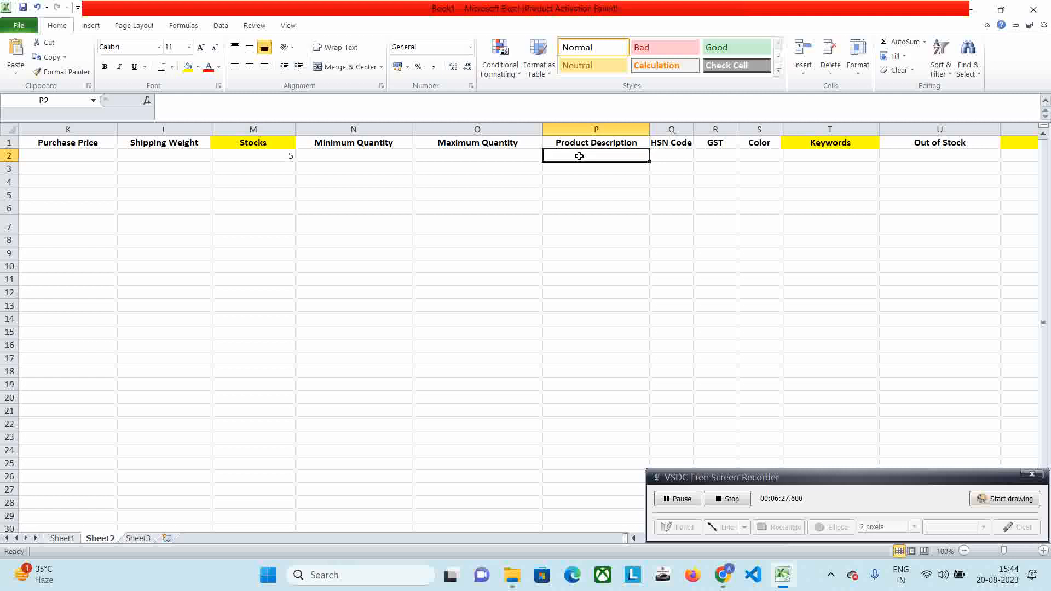
pyautogui.click(662, 156)
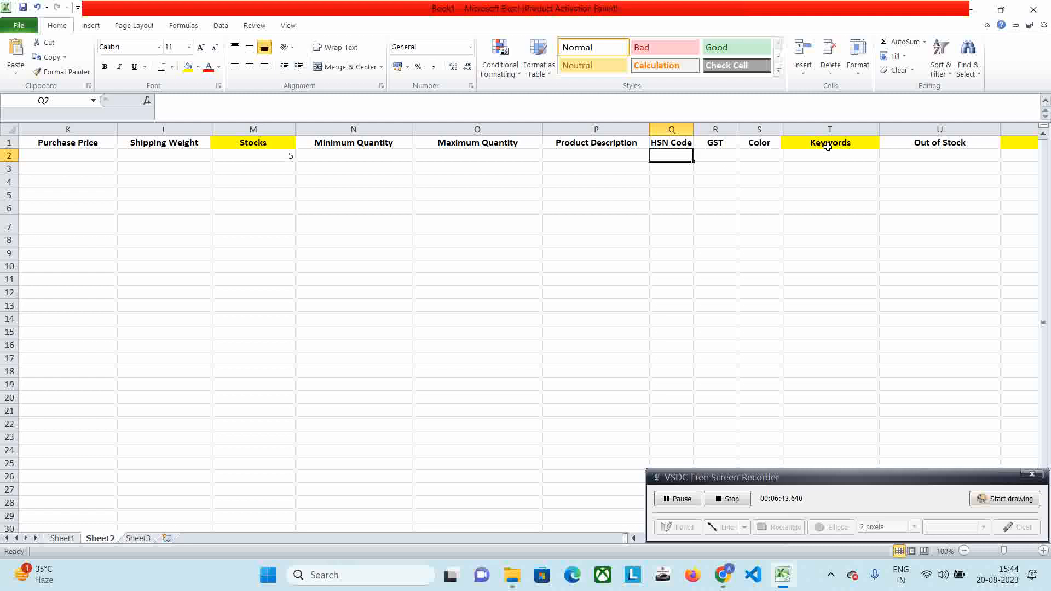
# Step: Type fever into the Keywords cell T2, then copy the product name sumo from B2
pyautogui.click(808, 154)
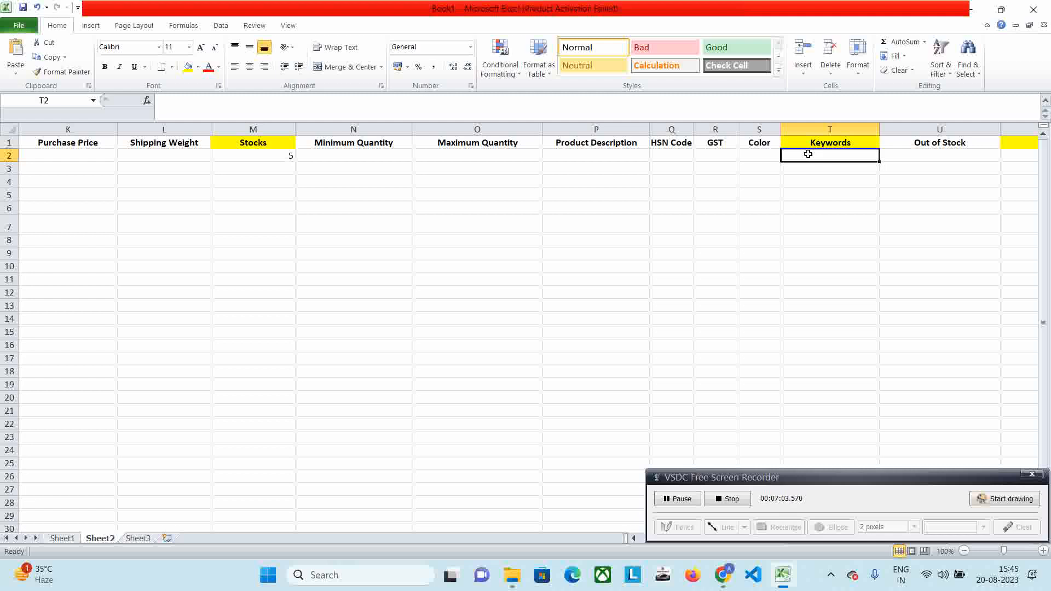
pyautogui.write('fever')
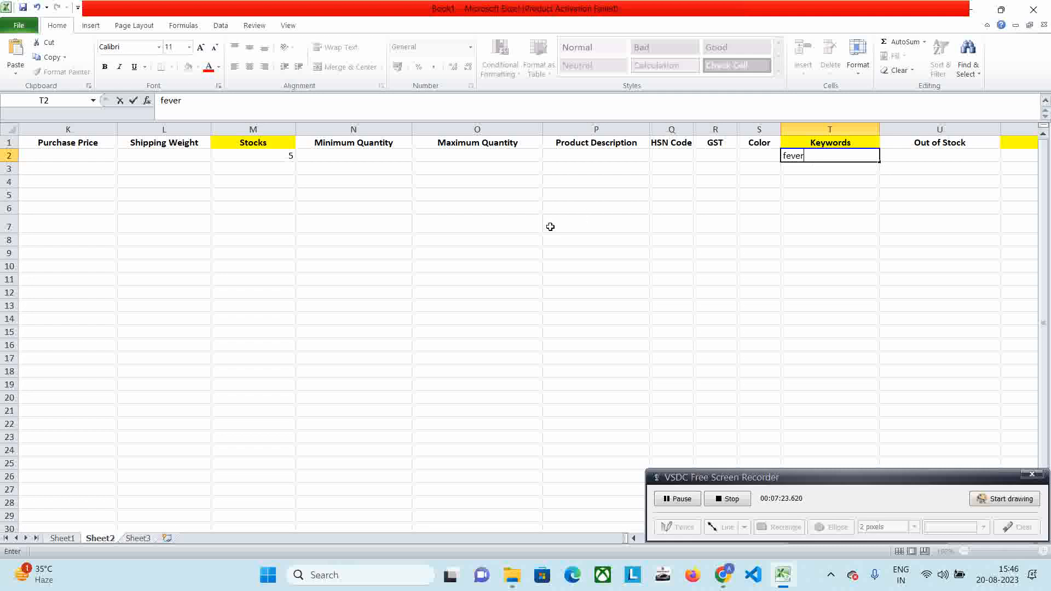
pyautogui.hscroll(-3, 551, 226)
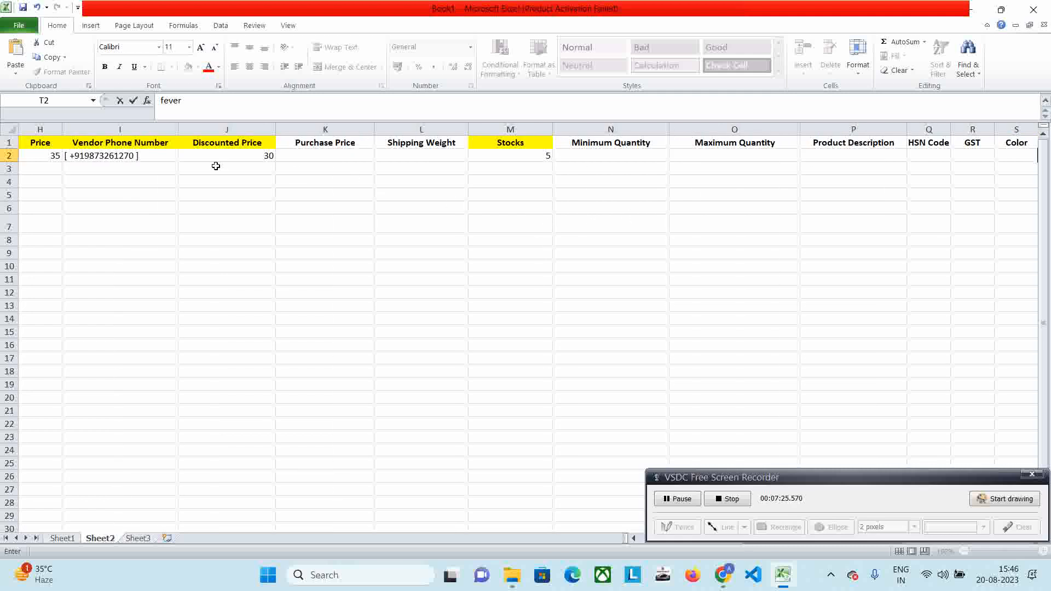
pyautogui.hscroll(-3, 216, 166)
pyautogui.hscroll(-3, 216, 166)
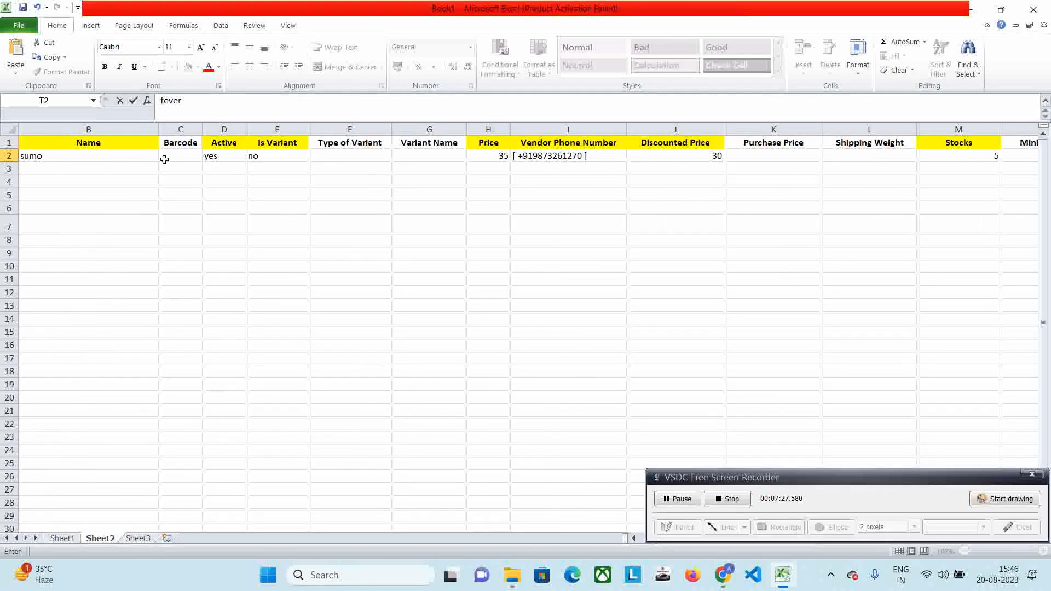
pyautogui.click(95, 158)
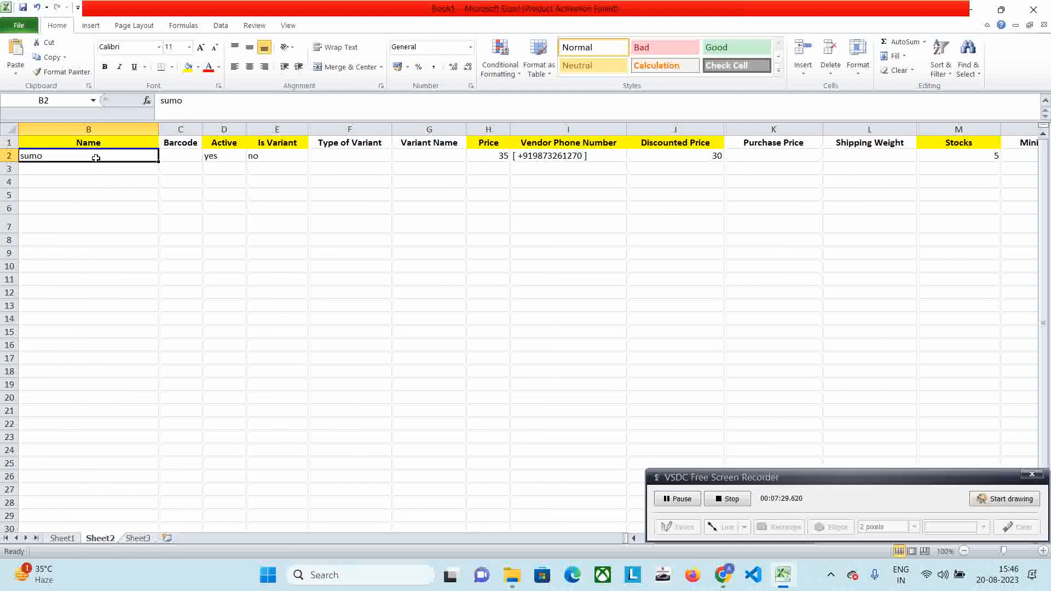
pyautogui.hotkey('ctrl', 'c')
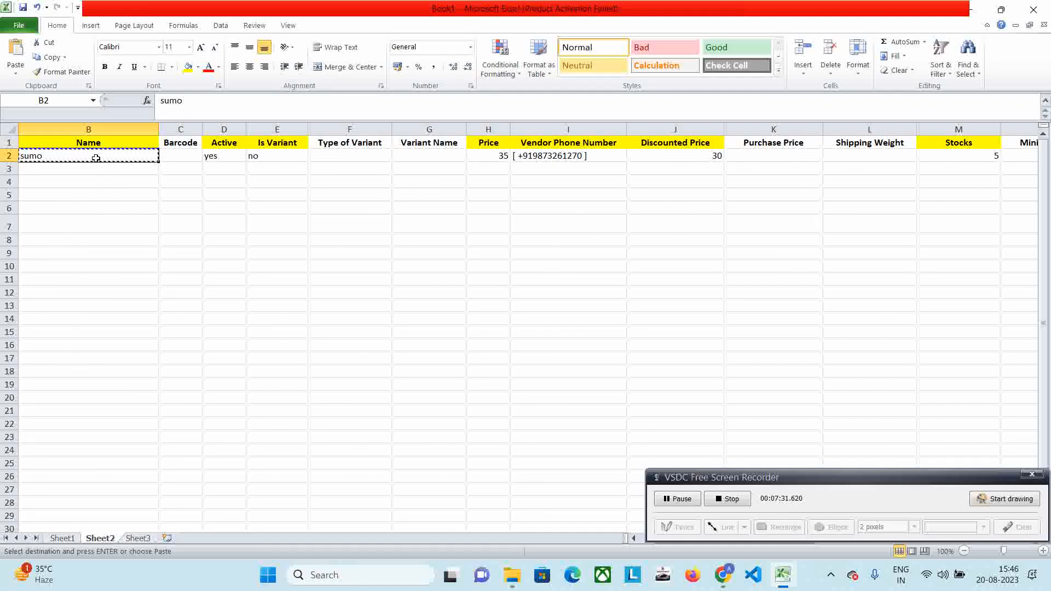
pyautogui.hscroll(9, 96, 157)
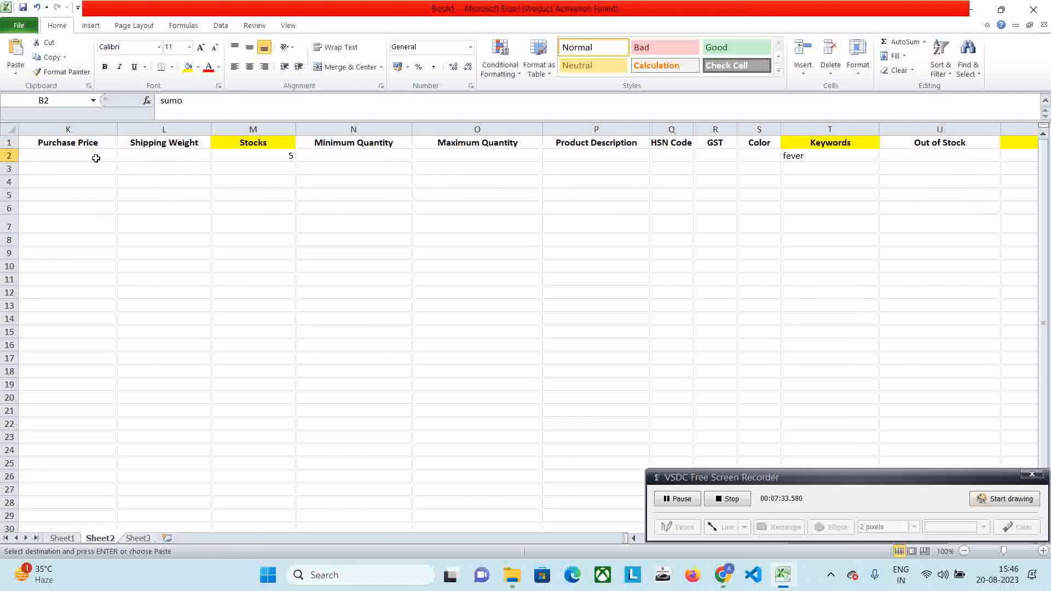
pyautogui.click(811, 155)
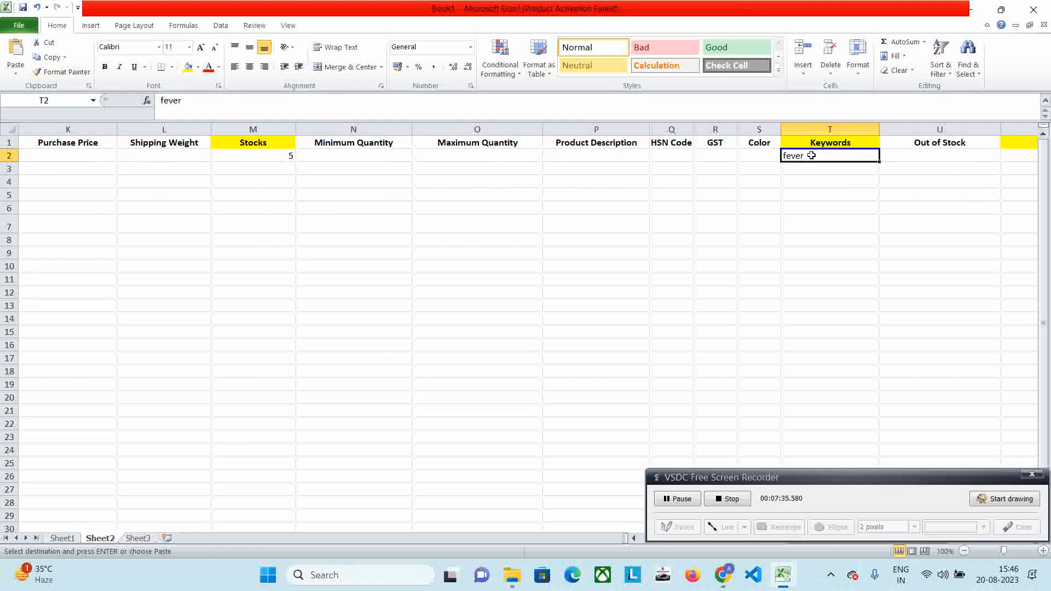
# Step: Edit the Keywords entry in the formula bar, fixing typos until it reads sumo
pyautogui.click(184, 101)
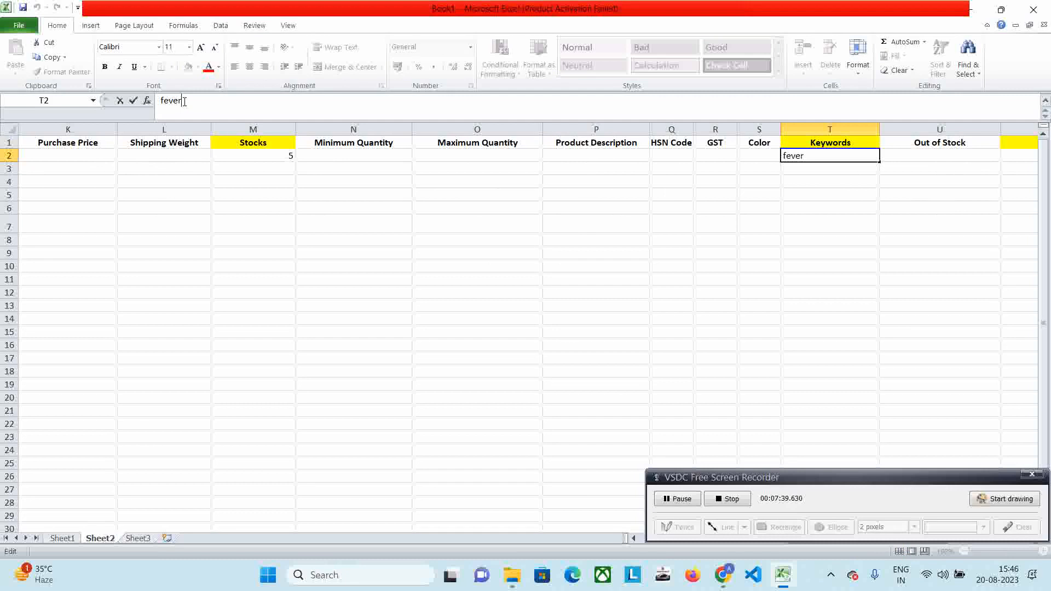
pyautogui.write(',')
pyautogui.hscroll(4, 441, 163)
pyautogui.write('sumo')
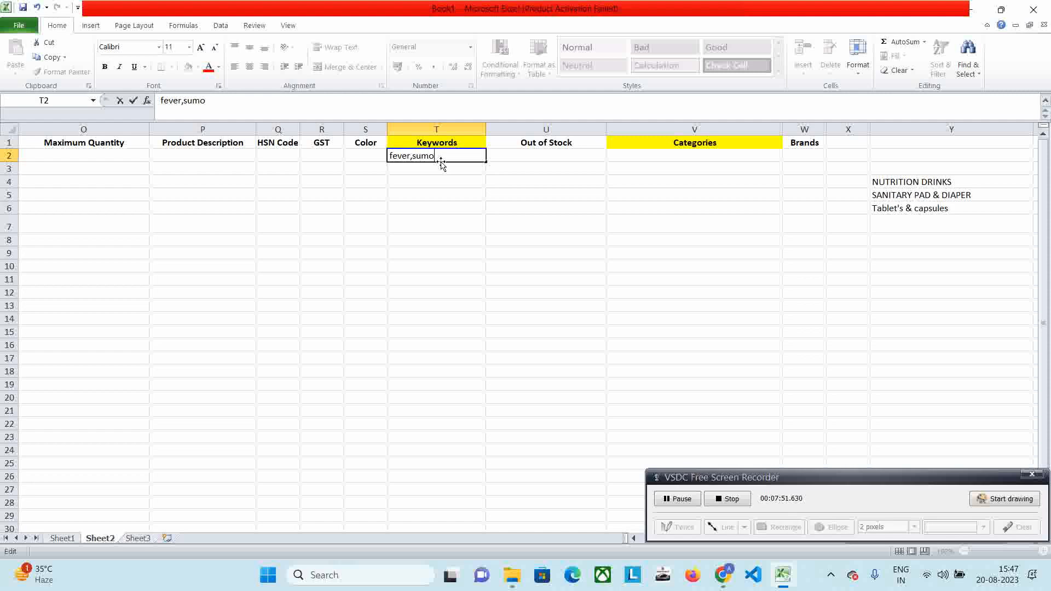
pyautogui.press('BackSpace')
pyautogui.press('BackSpace')
pyautogui.press('BackSpace')
pyautogui.press('BackSpace')
pyautogui.press('BackSpace')
pyautogui.press('BackSpace')
pyautogui.press('BackSpace')
pyautogui.press('BackSpace')
pyautogui.press('BackSpace')
pyautogui.press('BackSpace')
pyautogui.write('suno')
pyautogui.press('BackSpace')
pyautogui.press('BackSpace')
pyautogui.press('BackSpace')
pyautogui.write('umo')
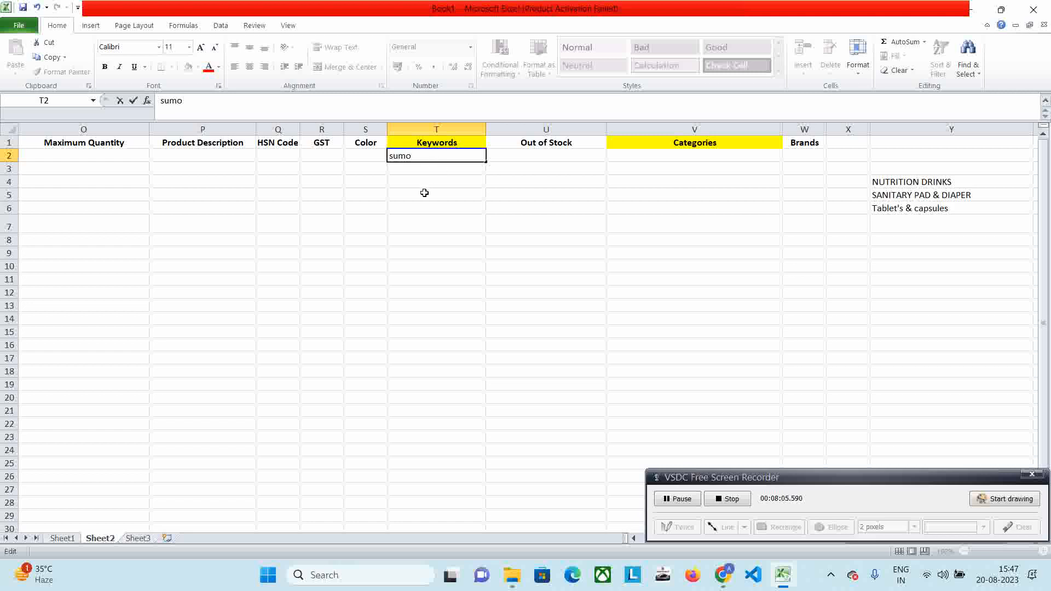
pyautogui.hscroll(-4, 379, 200)
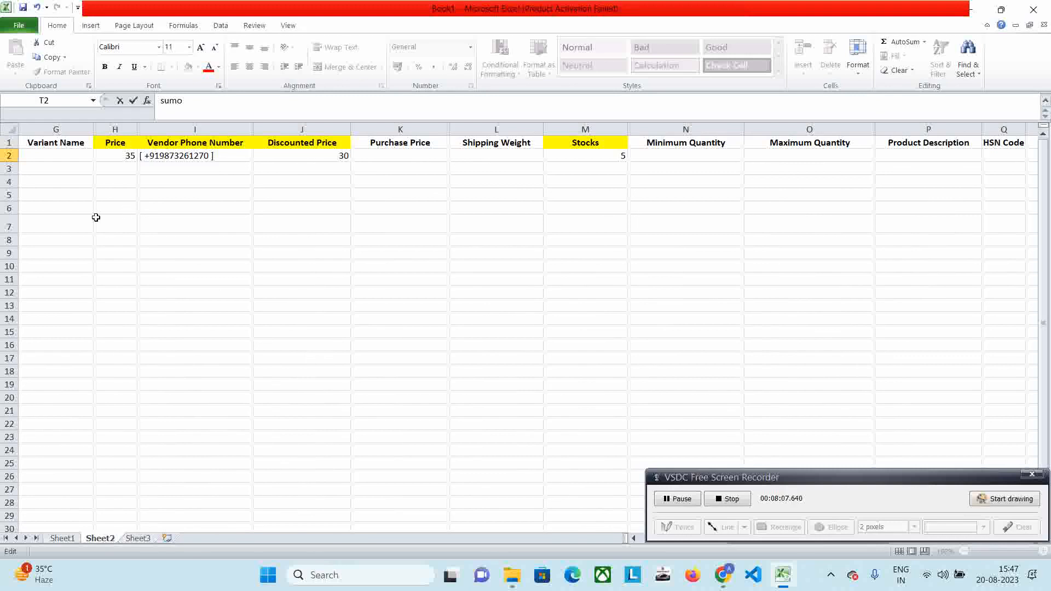
pyautogui.hscroll(-3, 96, 218)
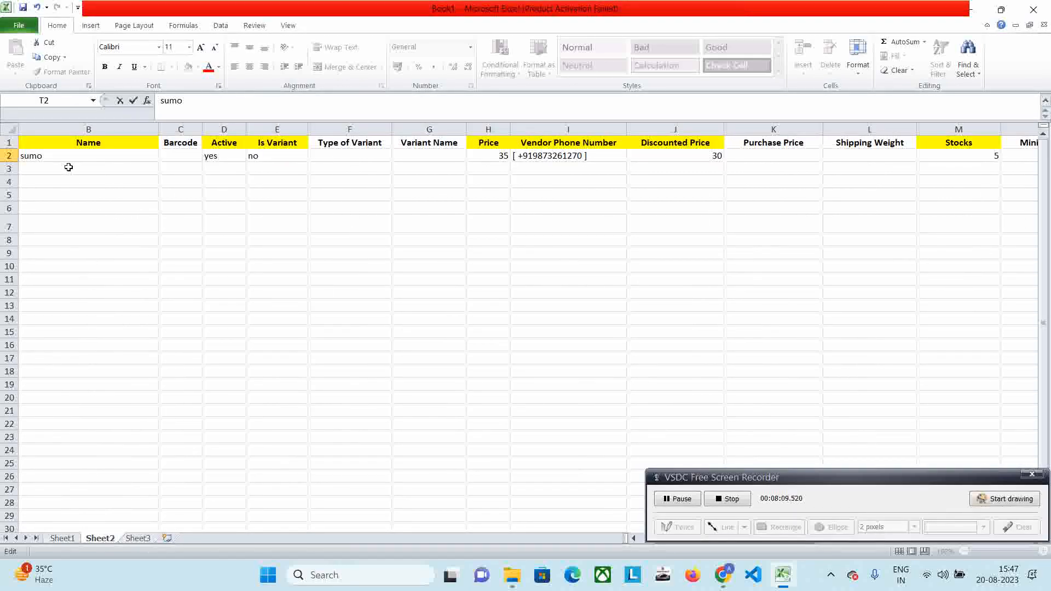
pyautogui.hscroll(4, 63, 258)
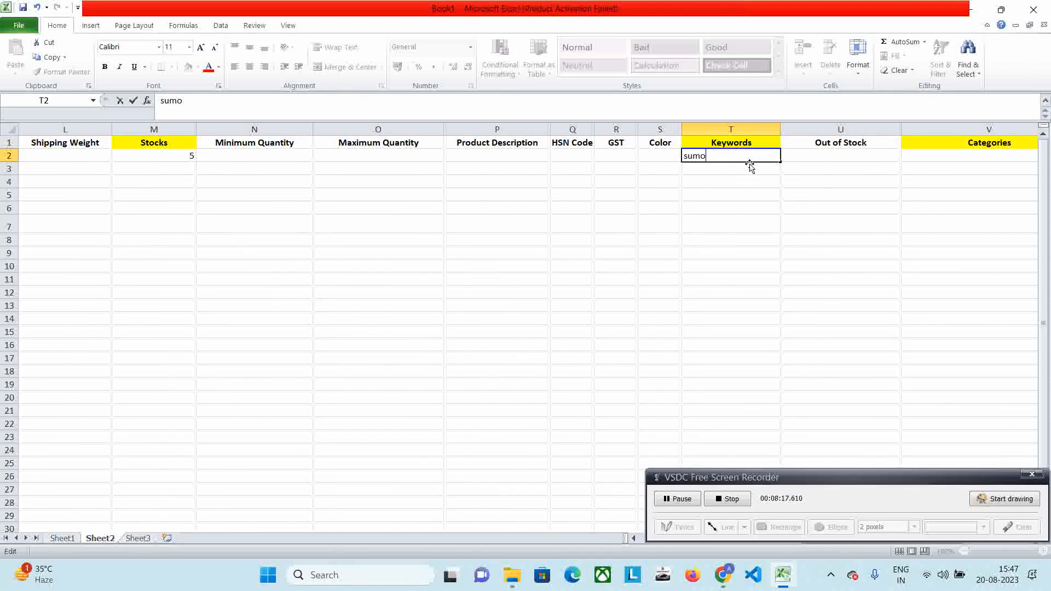
pyautogui.hscroll(1, 750, 167)
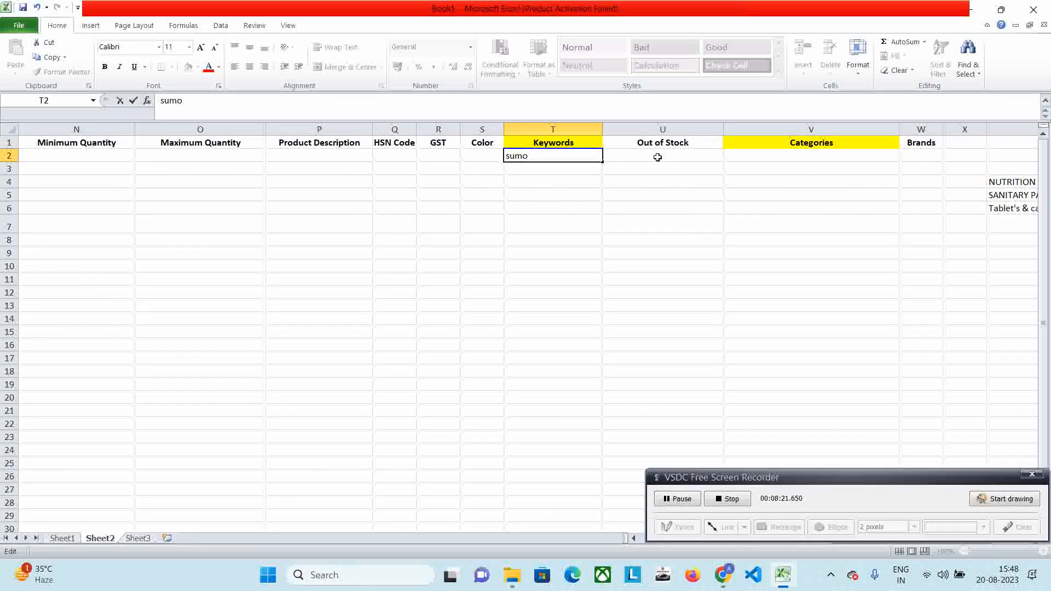
pyautogui.click(658, 157)
# Step: Set the Out of Stock value in U2 to no
pyautogui.write('no')
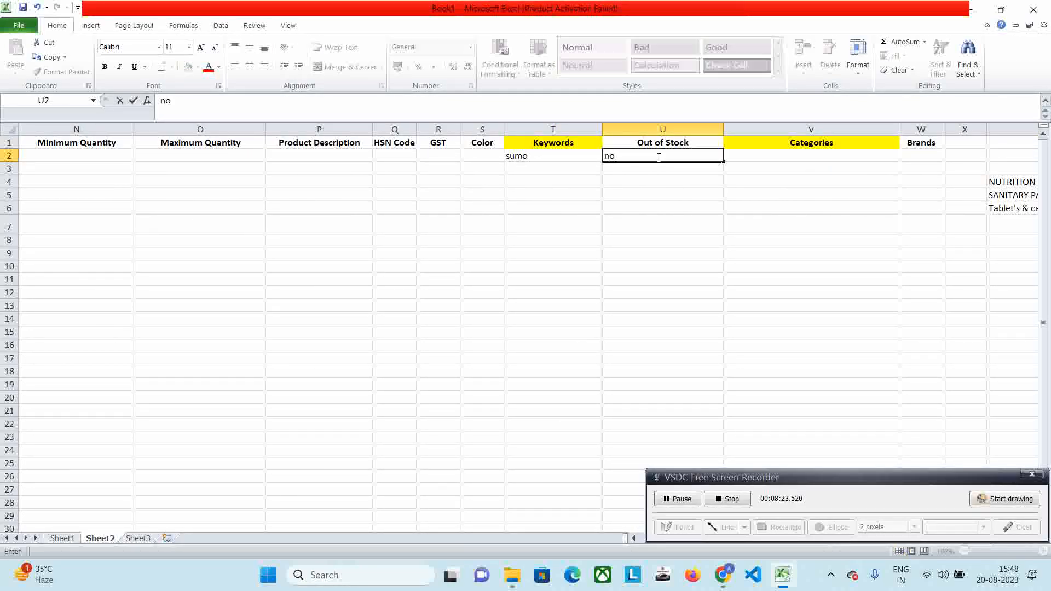
pyautogui.hscroll(1, 658, 158)
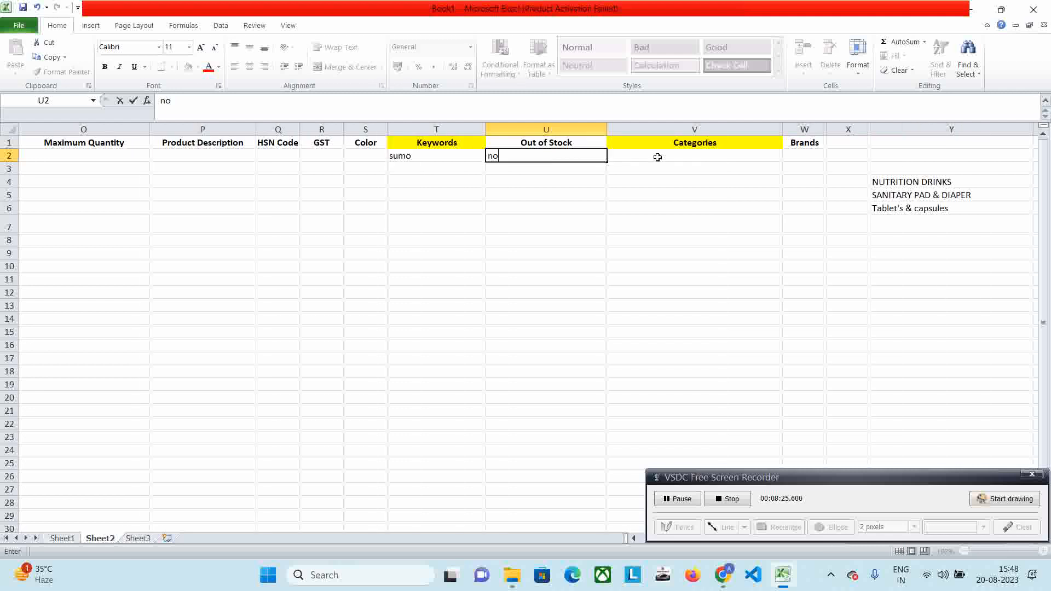
pyautogui.click(657, 157)
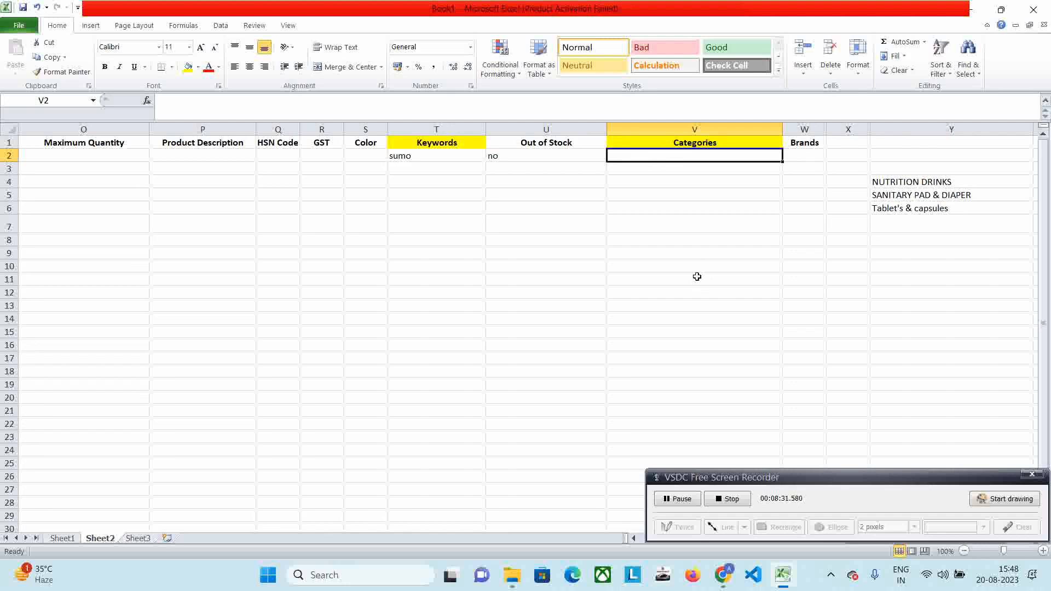
# Step: Open the gudday.in storefront in a new Chrome tab, view its Medicine category page, then return to Excel
pyautogui.click(724, 574)
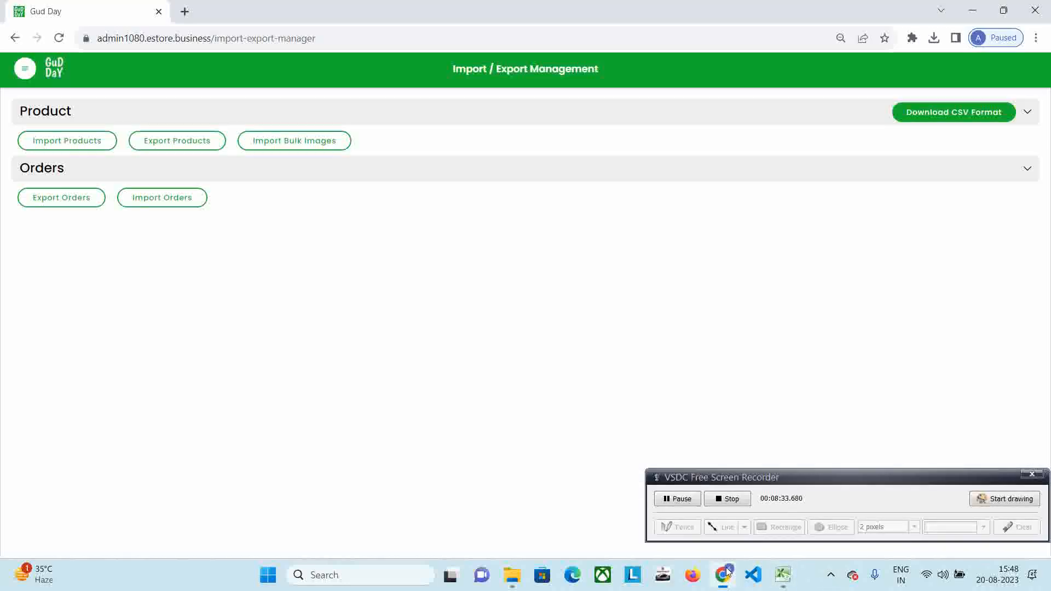
pyautogui.click(185, 12)
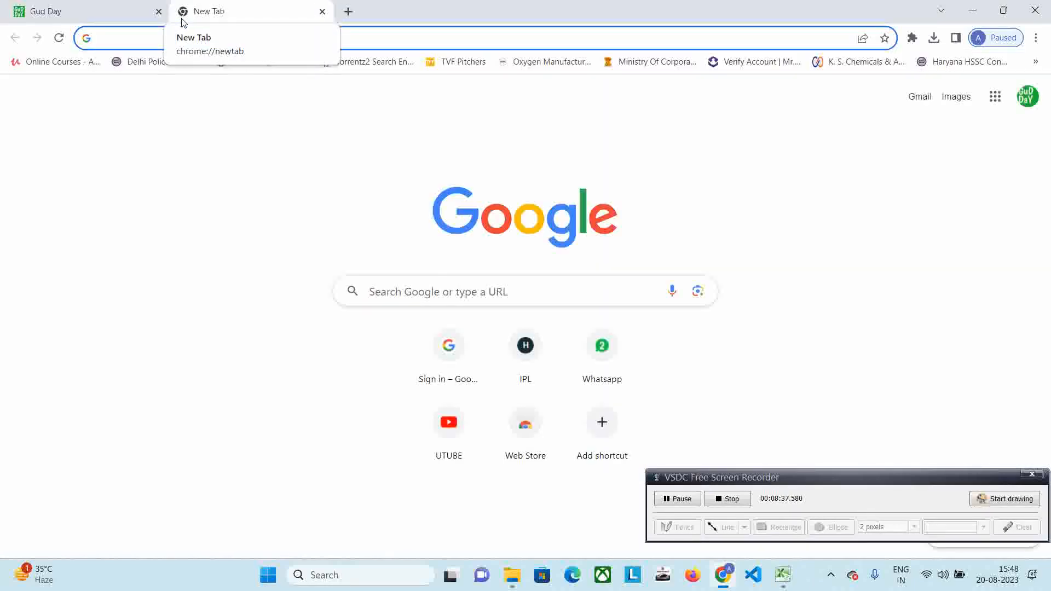
pyautogui.write('gudday.in')
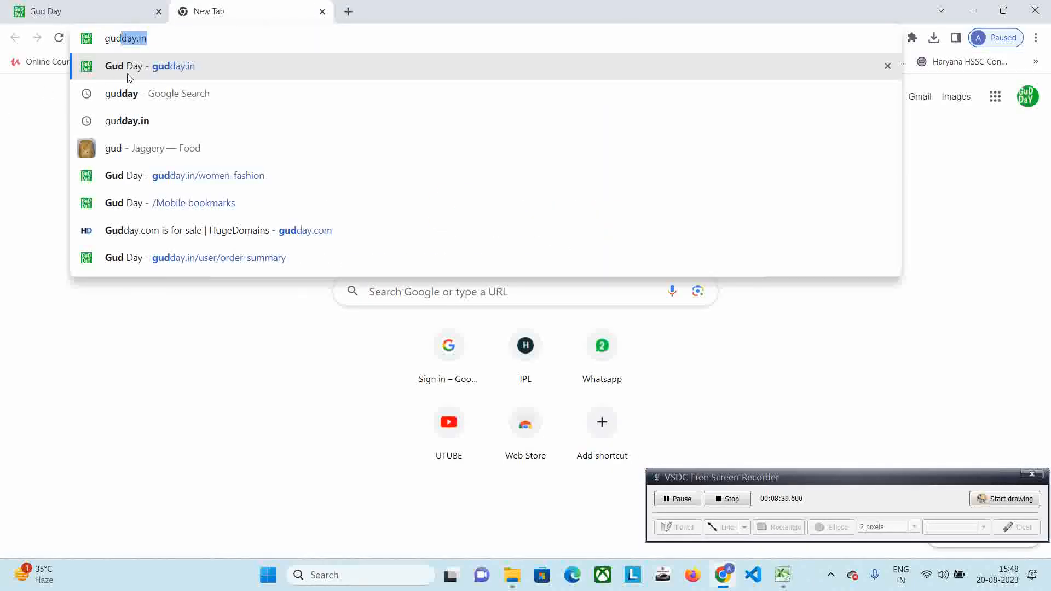
pyautogui.click(204, 66)
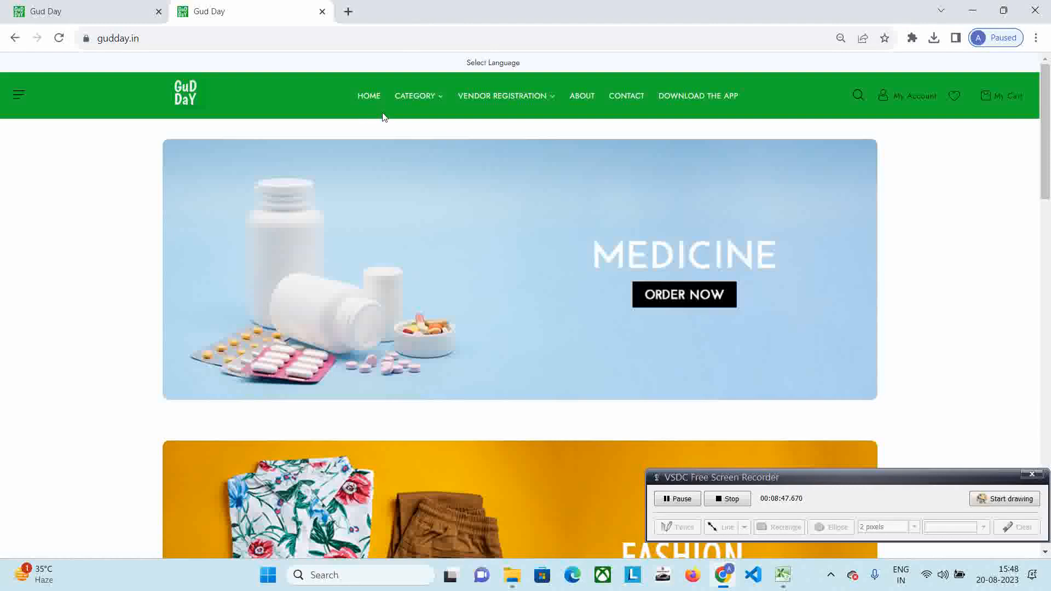
pyautogui.click(437, 204)
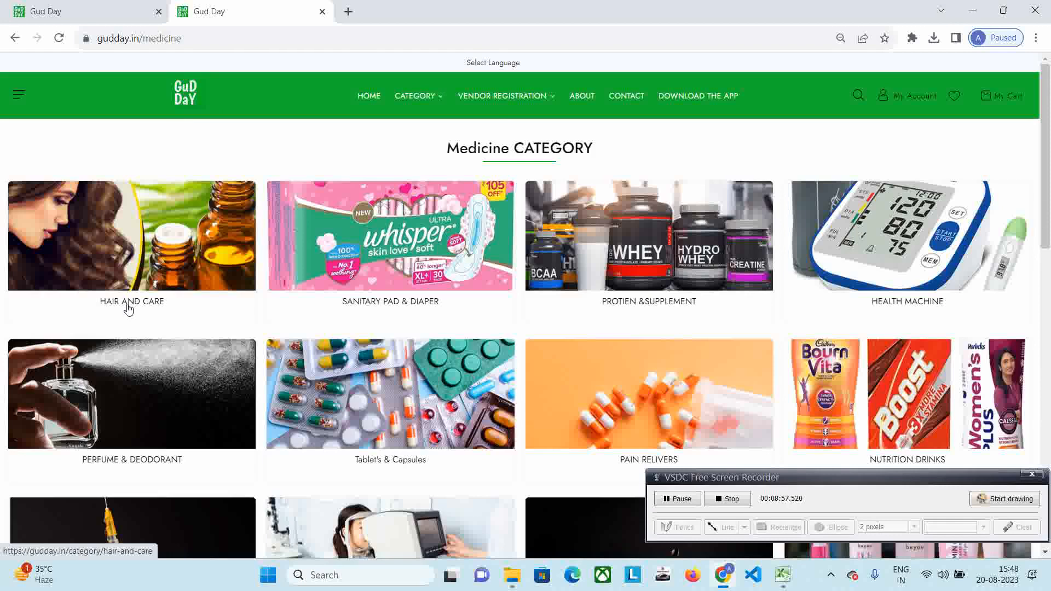
pyautogui.scroll(-2, 243, 308)
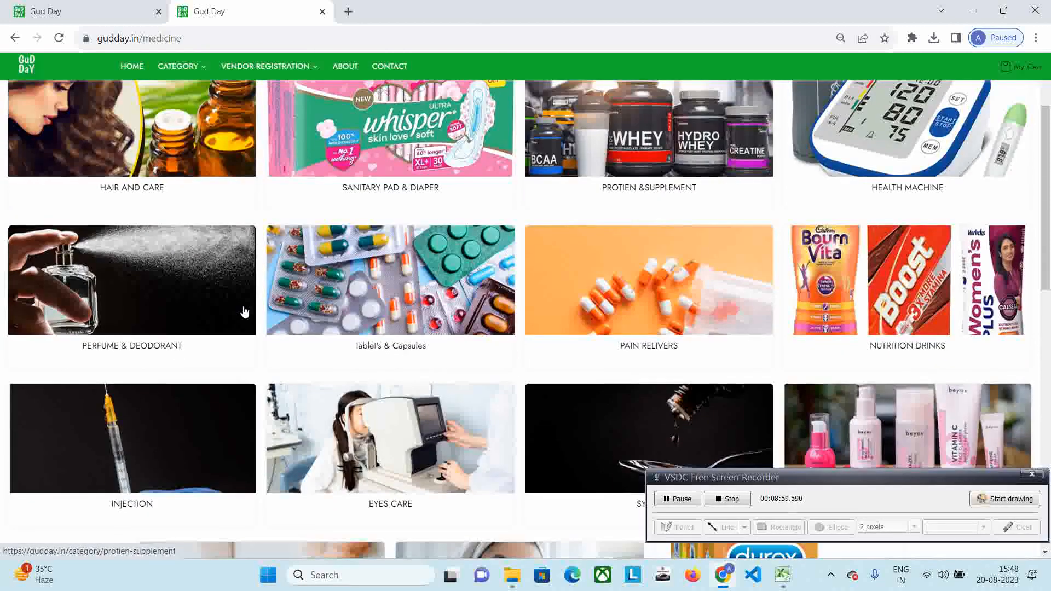
pyautogui.hotkey('alt', 'Tab')
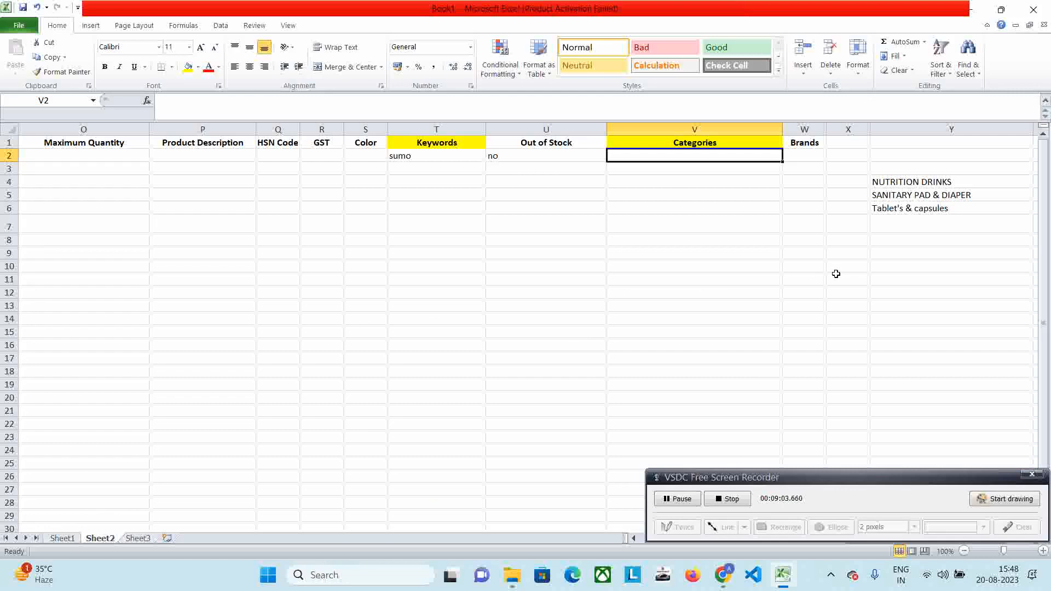
# Step: Copy Tablet's & capsules from the category list into Categories cell V2
pyautogui.click(936, 208)
pyautogui.hotkey('ctrl', 'c')
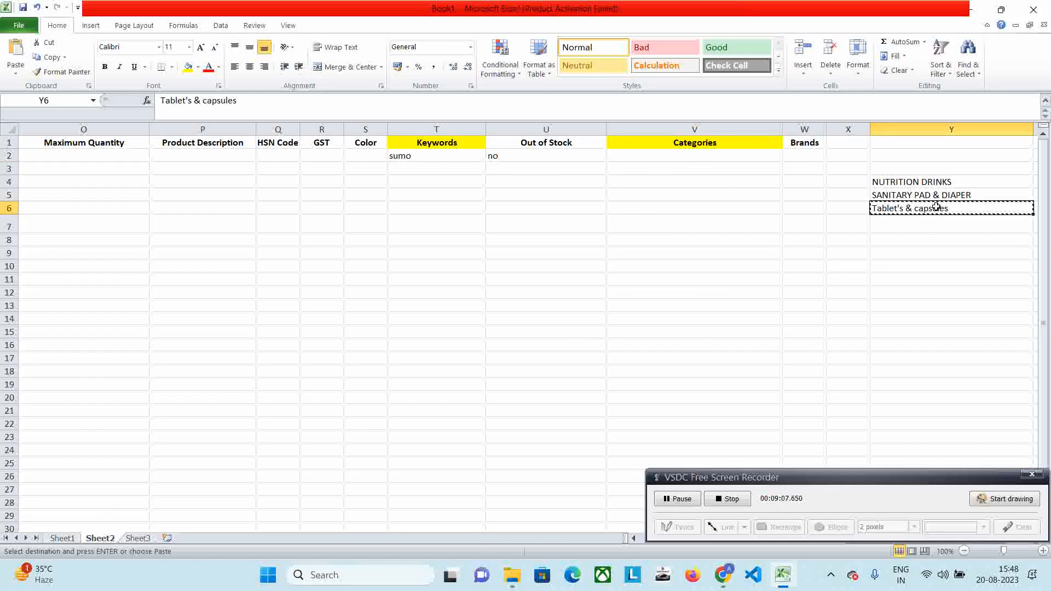
pyautogui.click(696, 156)
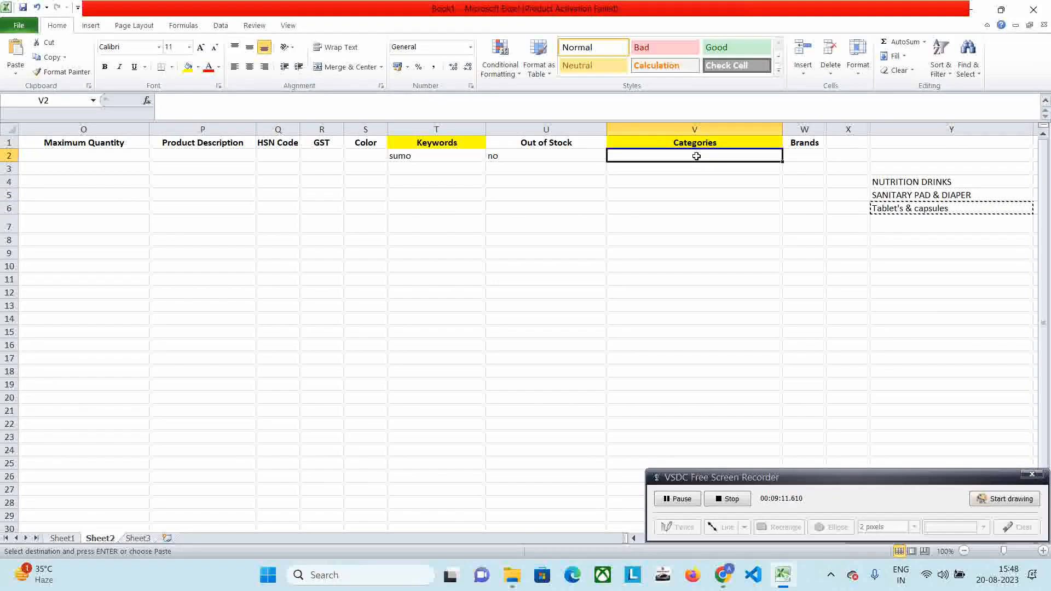
pyautogui.hotkey('ctrl', 'p')
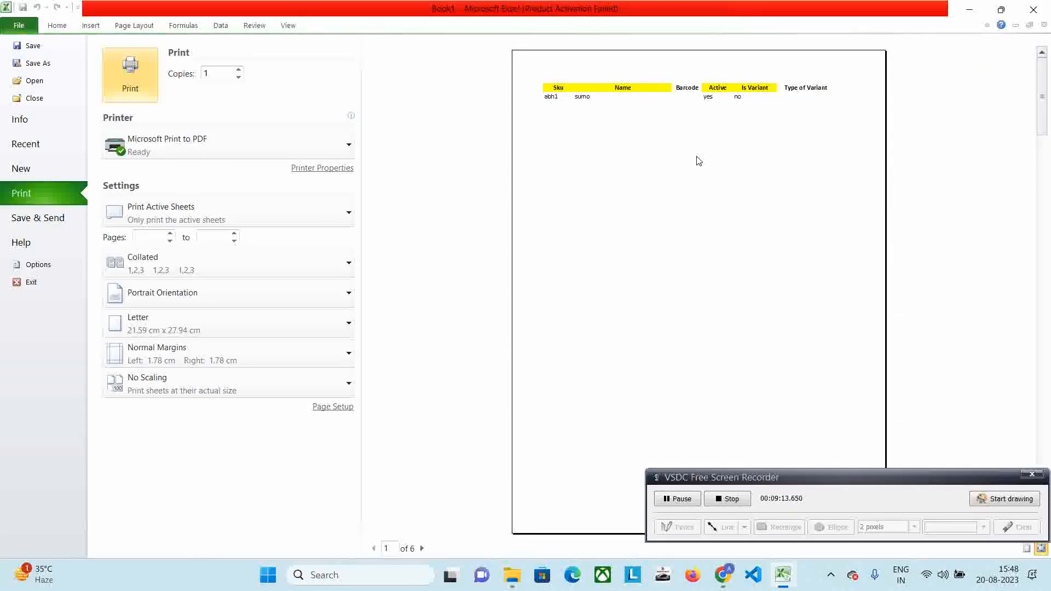
pyautogui.press('Escape')
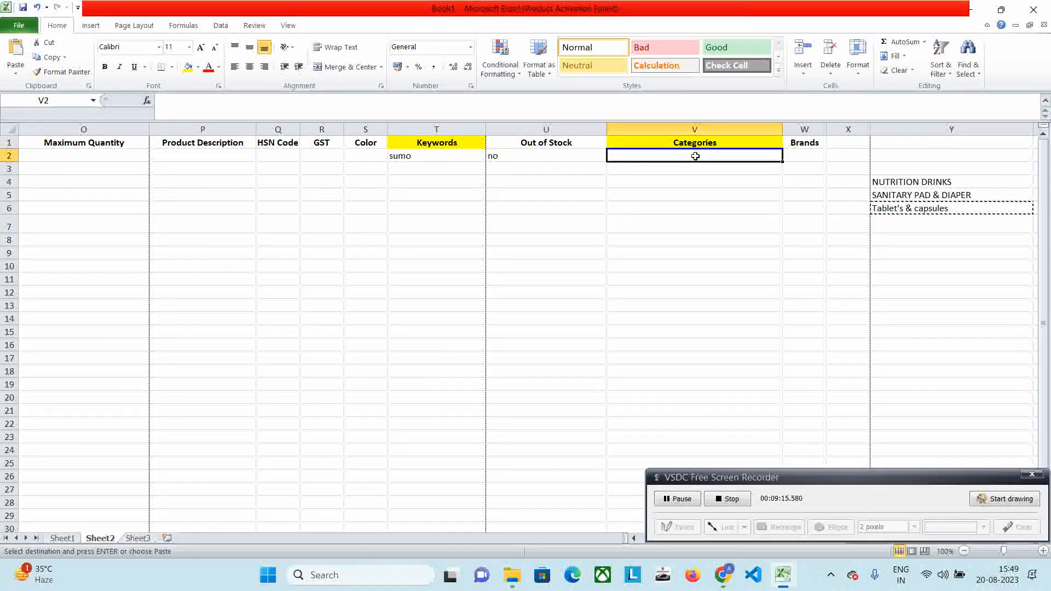
pyautogui.hotkey('ctrl', 'v')
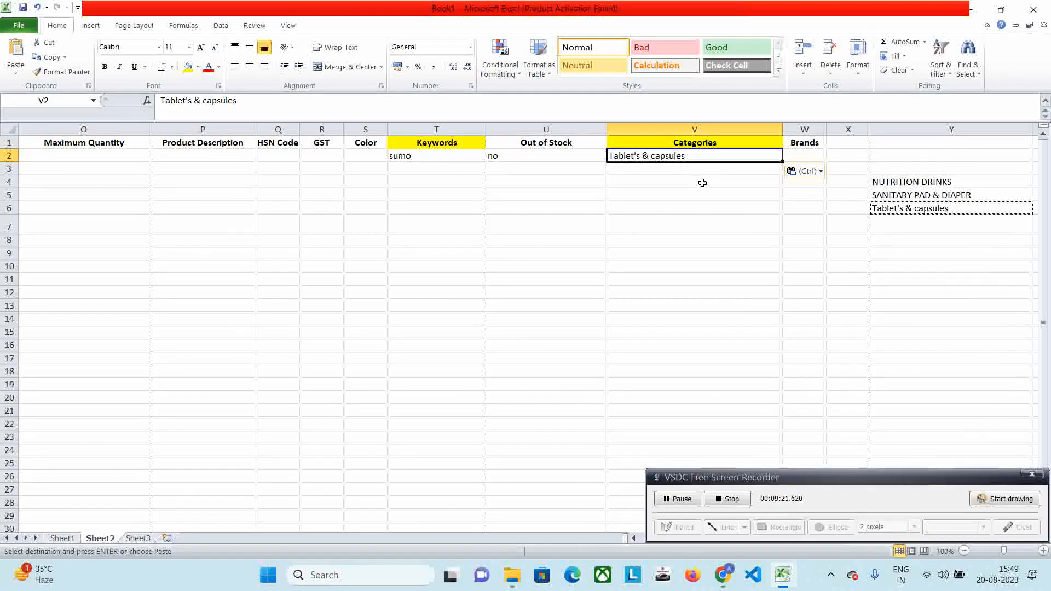
# Step: Give the Out of Stock header cell U1 a yellow fill
pyautogui.click(516, 143)
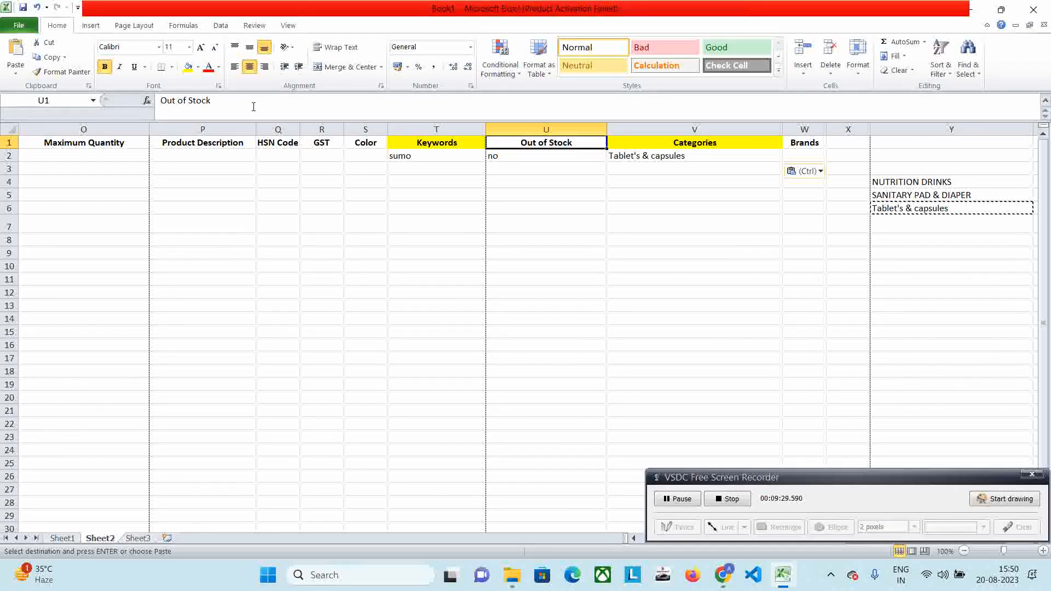
pyautogui.click(189, 67)
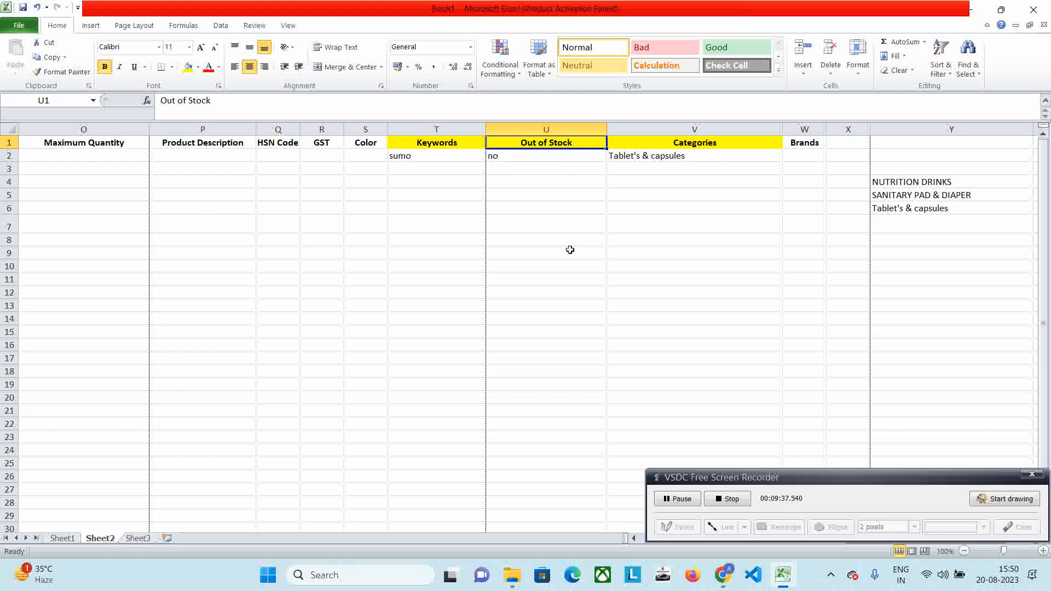
pyautogui.hscroll(-3, 432, 297)
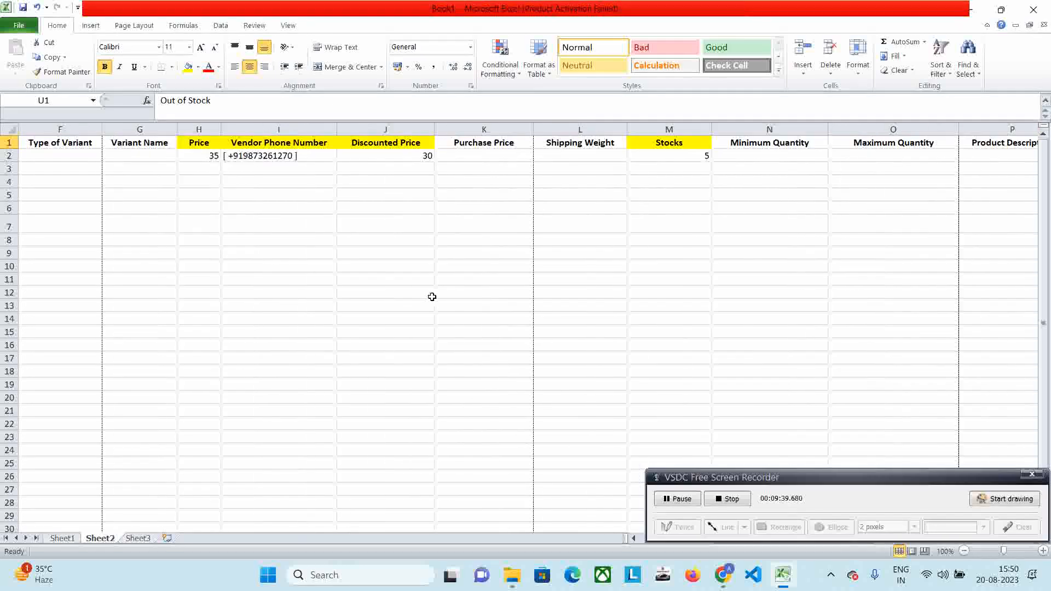
pyautogui.hscroll(-2, 432, 297)
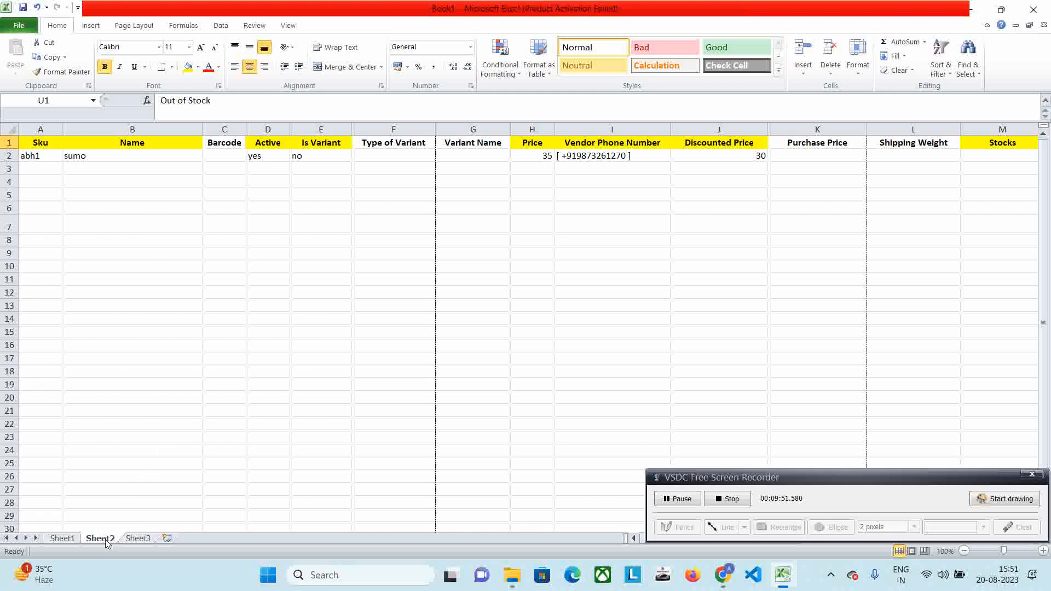
# Step: Copy the product names in Sheet1 A1:A9 and paste them into Sheet2 starting at B3
pyautogui.click(65, 540)
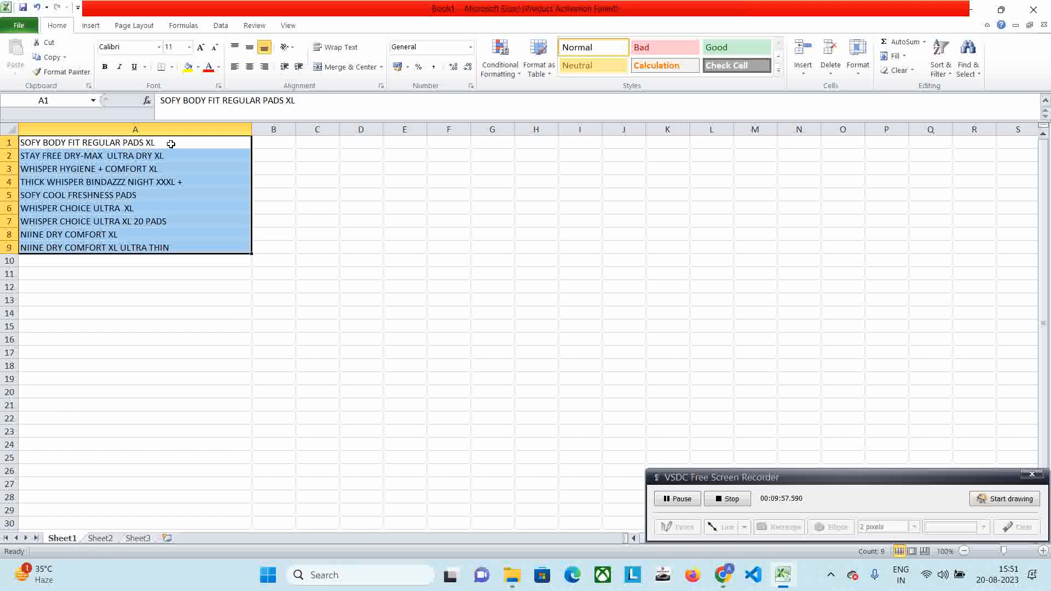
pyautogui.hotkey('ctrl', 'c')
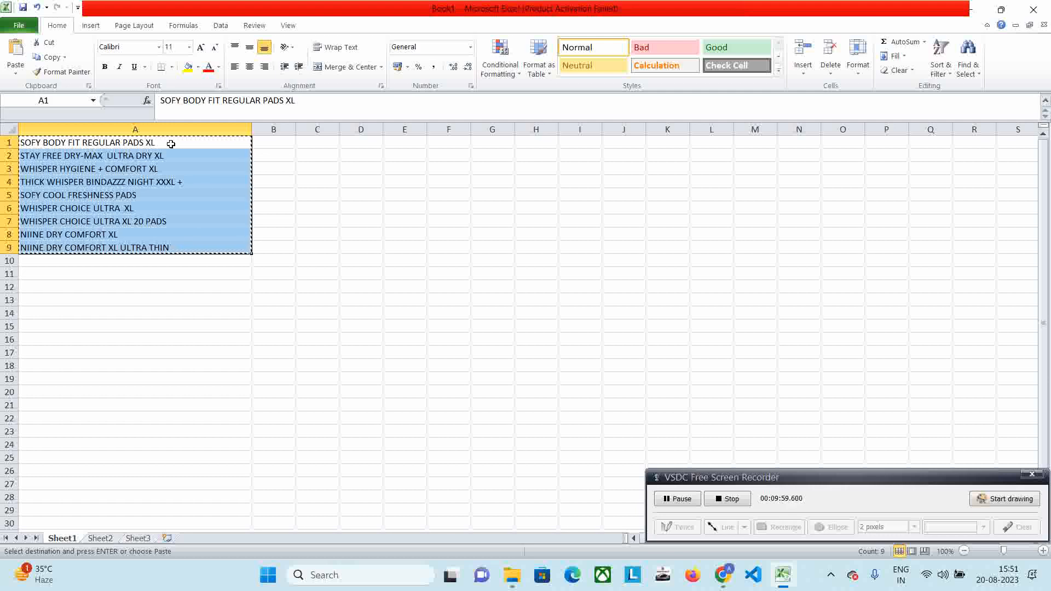
pyautogui.hotkey('alt', 'Tab')
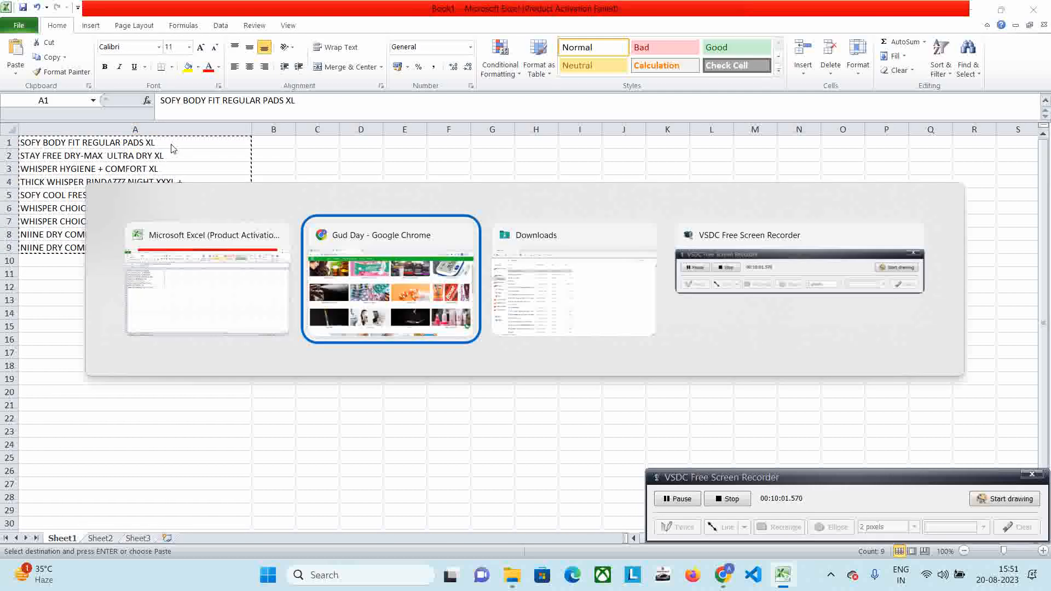
pyautogui.click(196, 288)
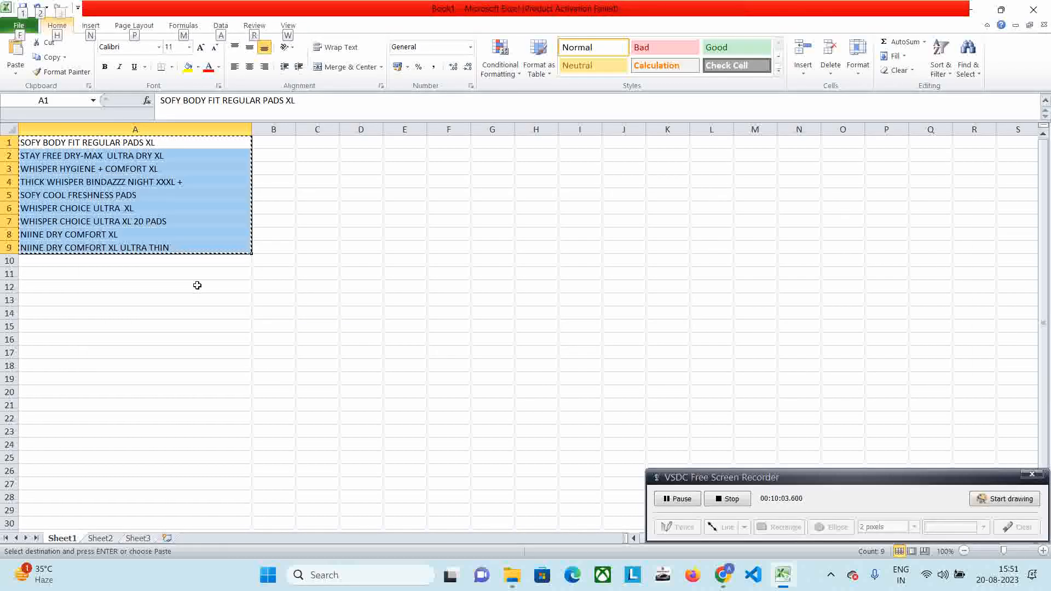
pyautogui.click(109, 541)
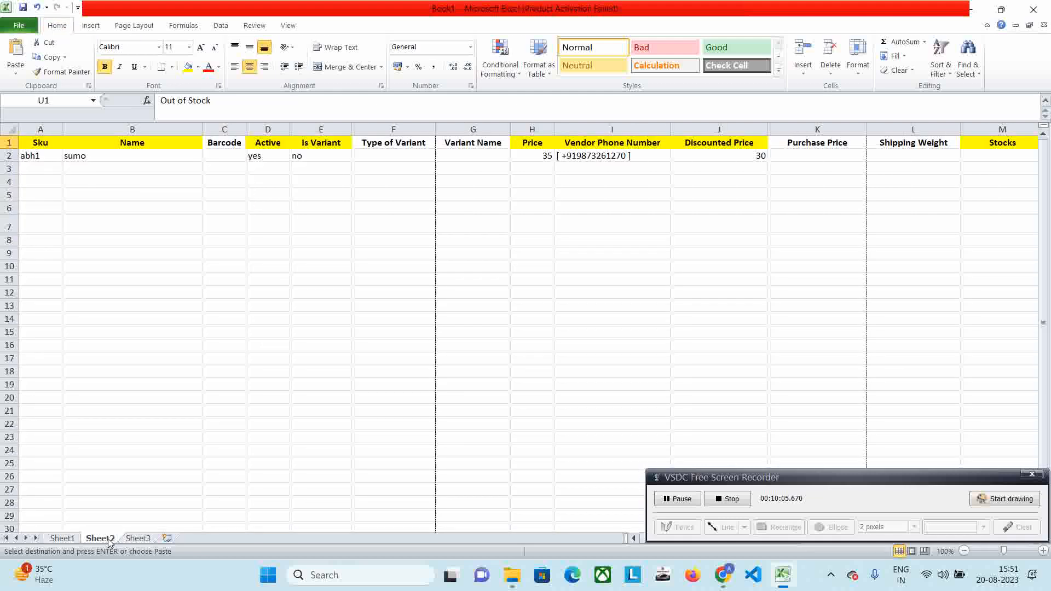
pyautogui.click(117, 166)
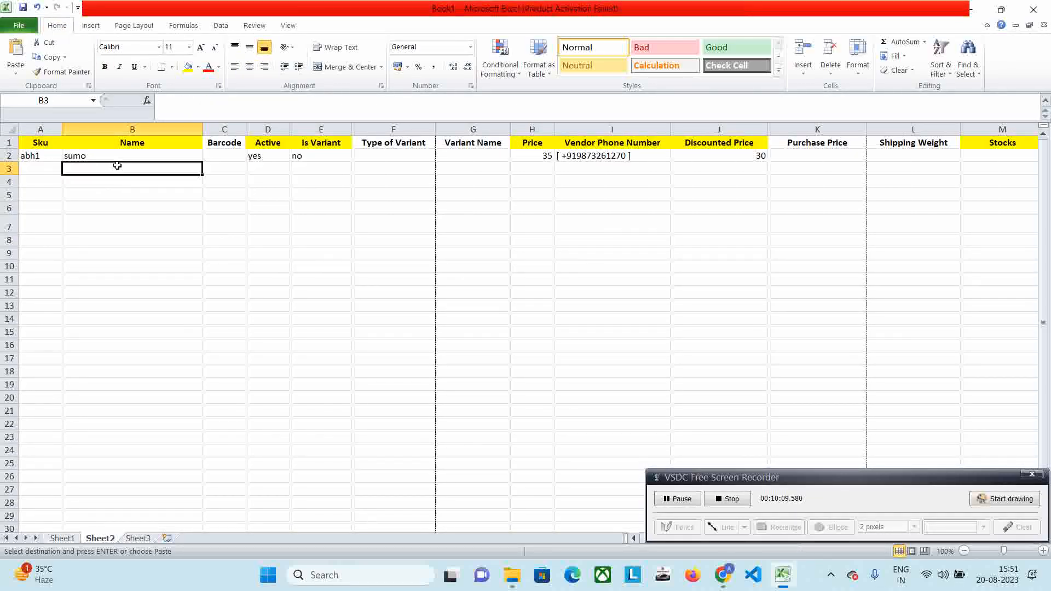
pyautogui.hotkey('ctrl', 'v')
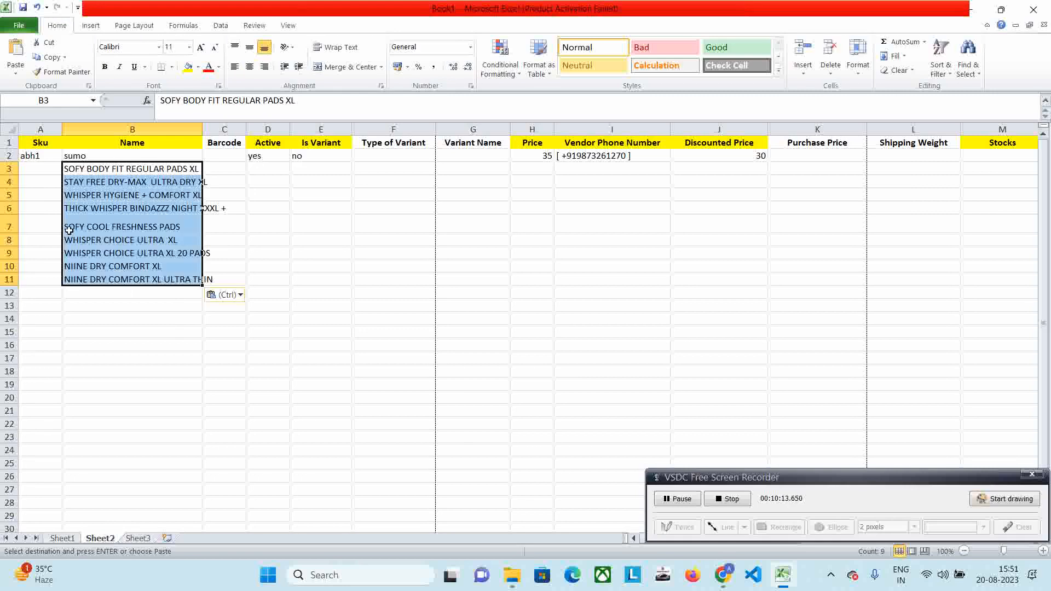
pyautogui.click(34, 166)
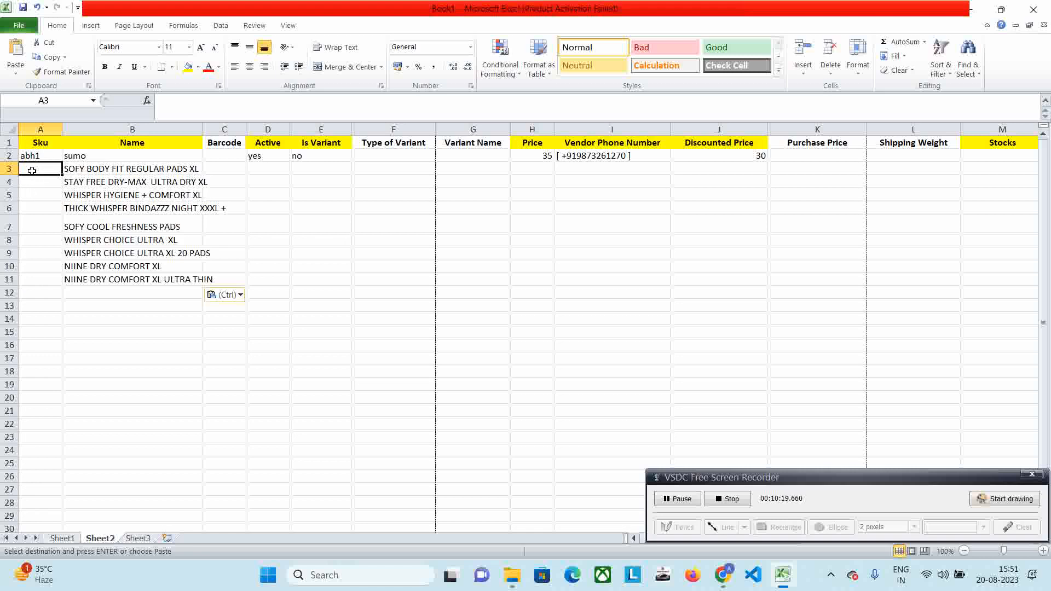
# Step: Fill Skus abh2–abh10 down to A11, and copy Active yes and Is Variant no to row 11
pyautogui.write('abh2')
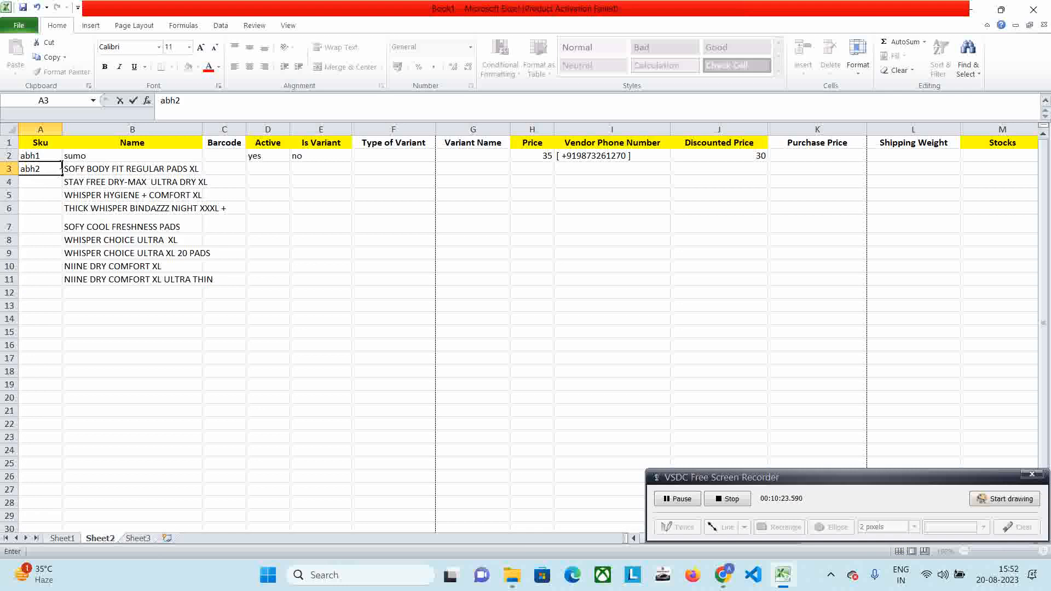
pyautogui.click(59, 158)
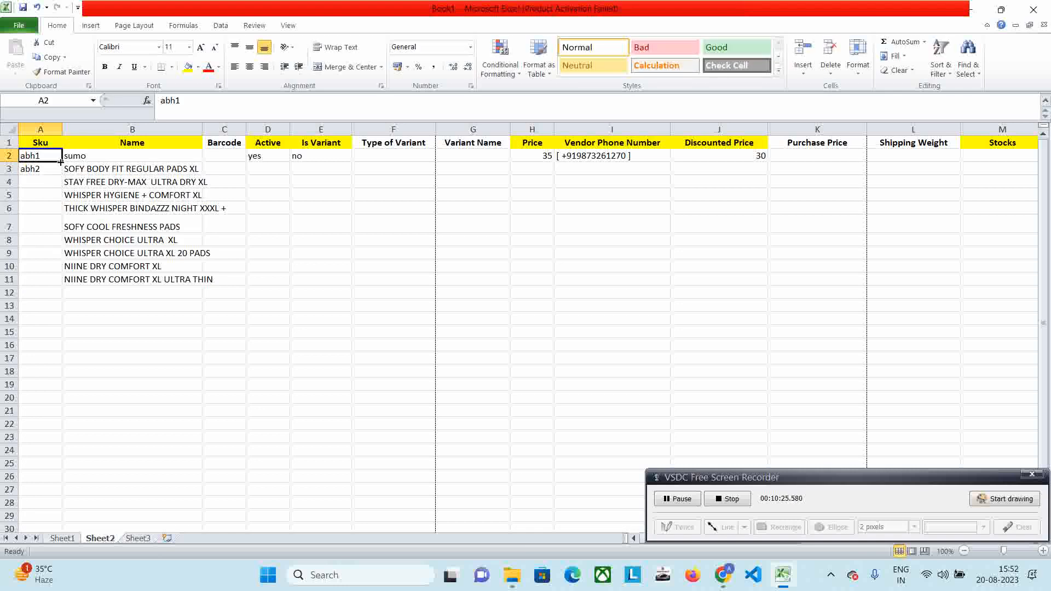
pyautogui.moveTo(60, 162); pyautogui.dragTo(55, 283)
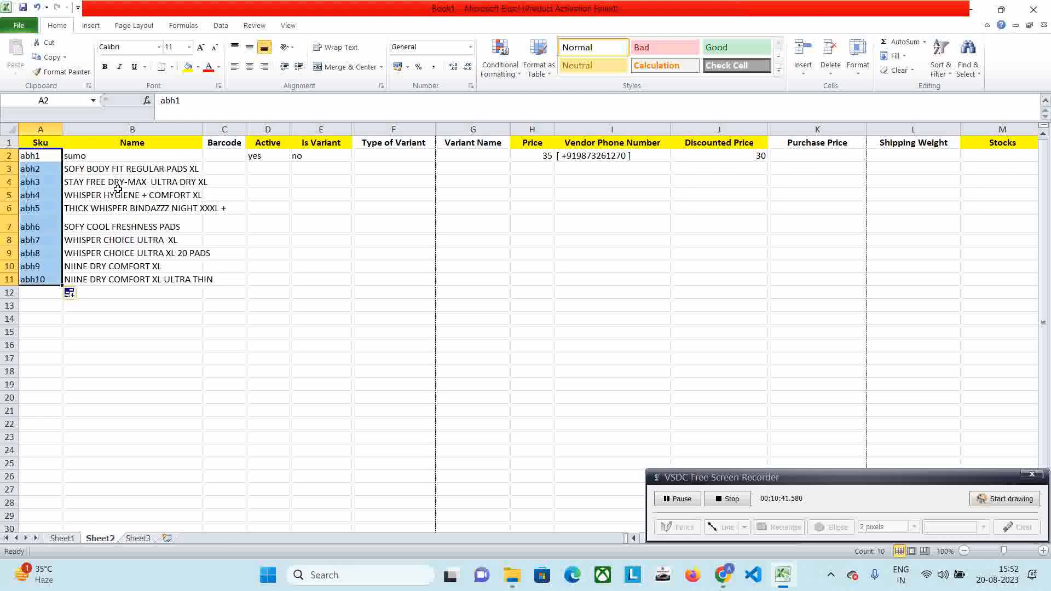
pyautogui.click(265, 158)
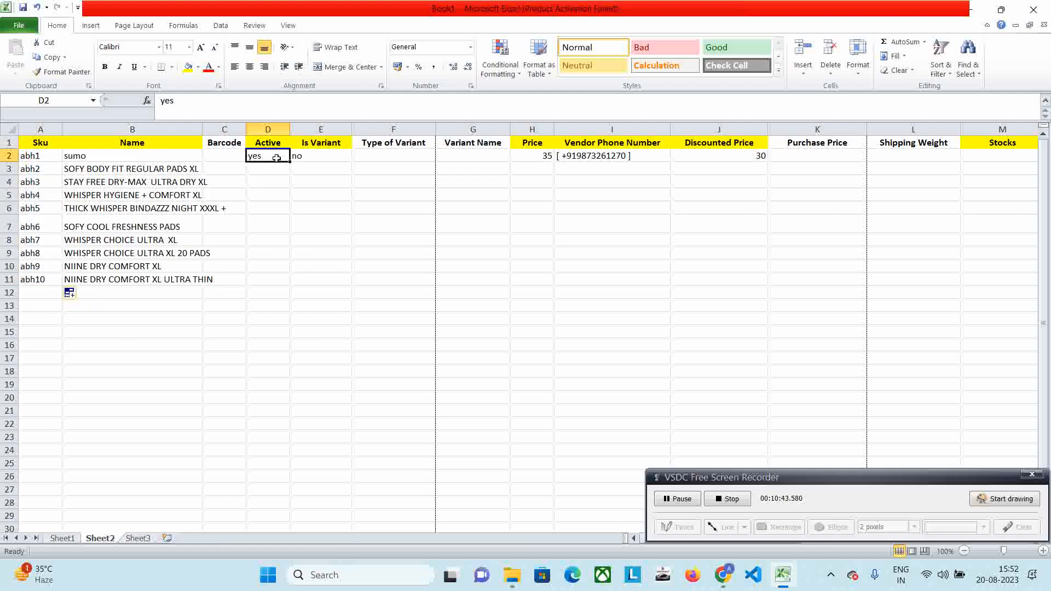
pyautogui.moveTo(289, 162); pyautogui.dragTo(282, 282)
pyautogui.click(324, 156)
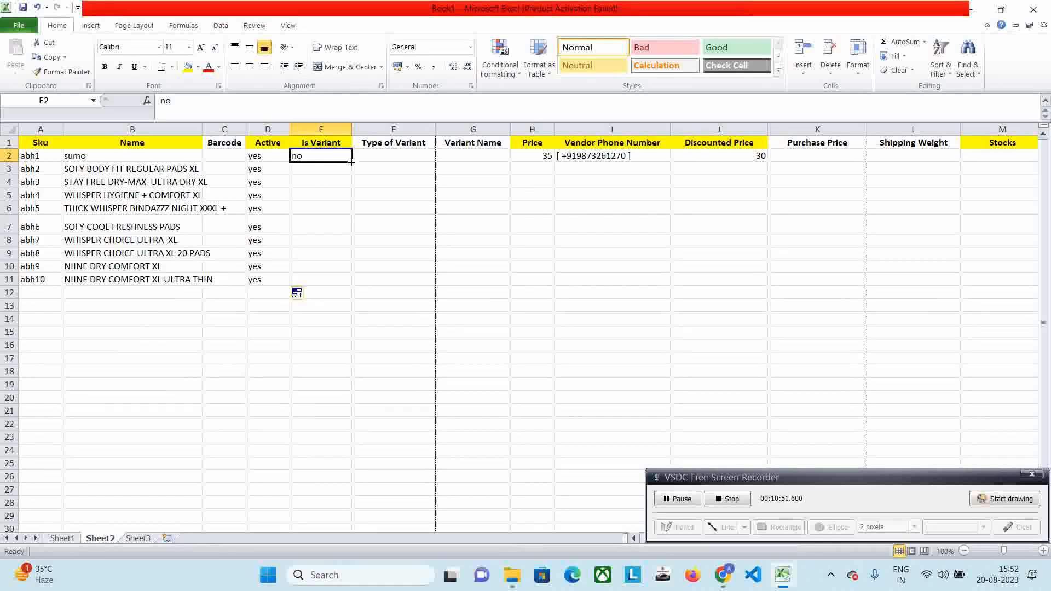
pyautogui.moveTo(351, 162); pyautogui.dragTo(347, 284)
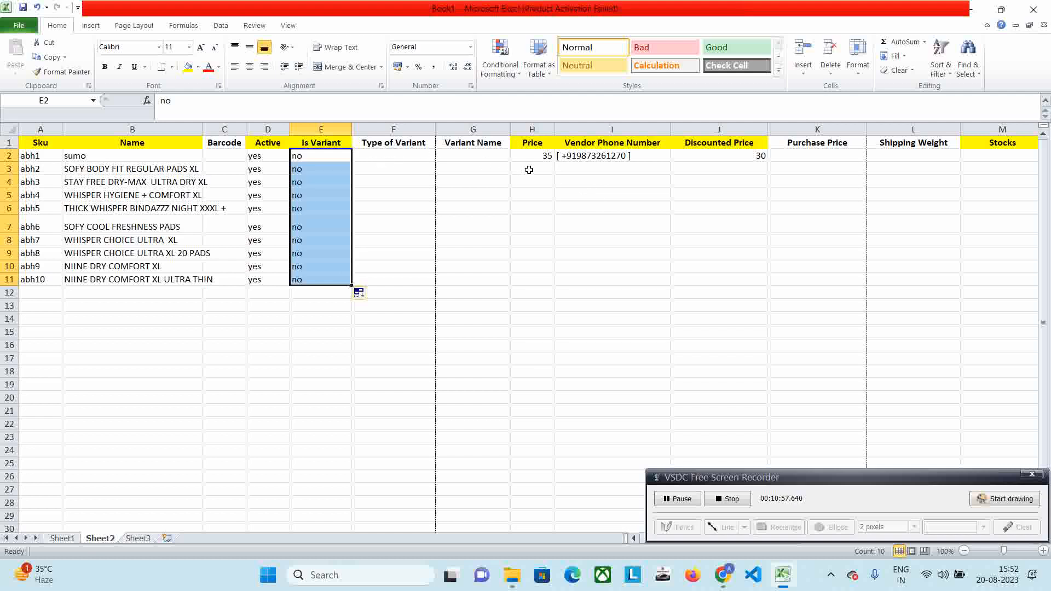
pyautogui.click(533, 170)
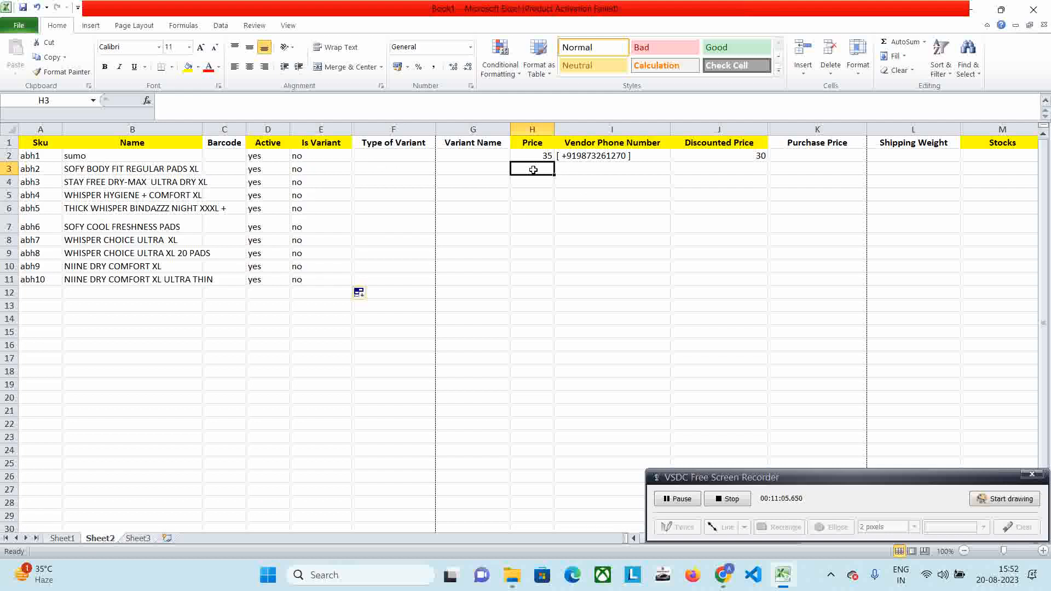
# Step: Enter Price 110 in H3 and H4, and 100 from H5 down to H11
pyautogui.write('110')
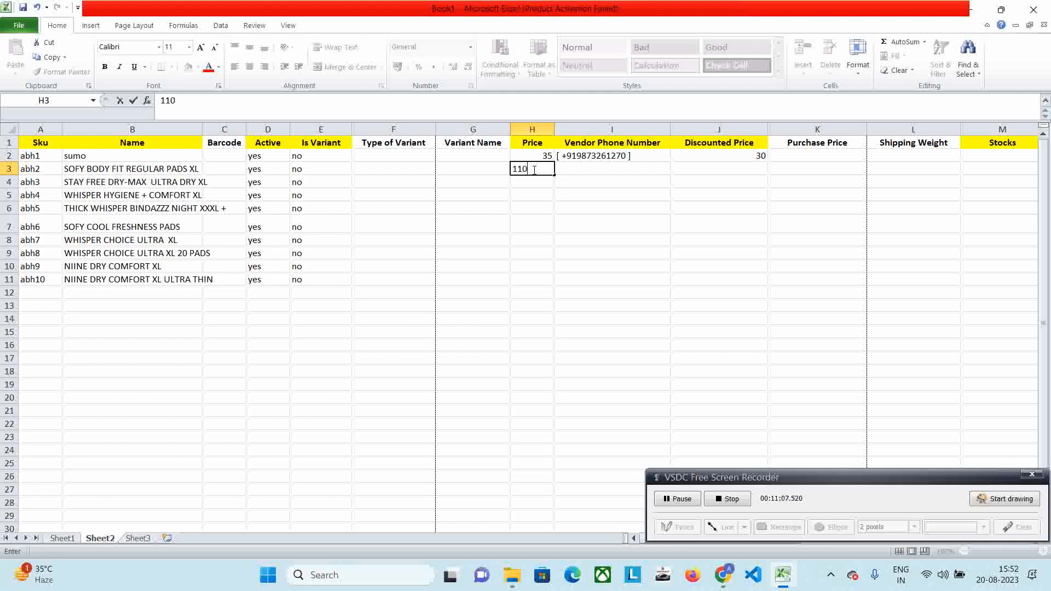
pyautogui.press('Return')
pyautogui.write('11')
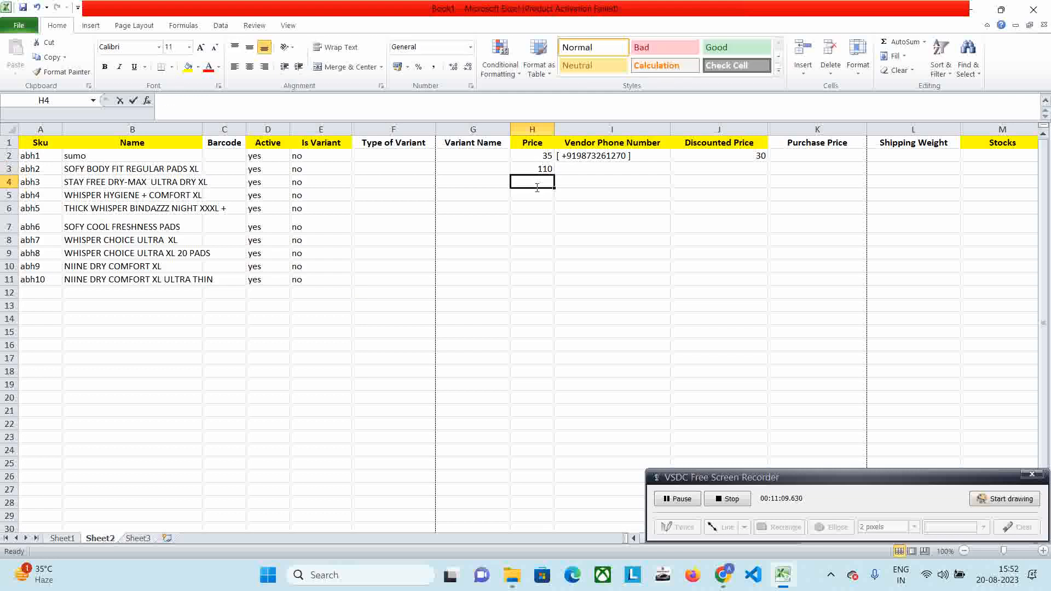
pyautogui.write('0')
pyautogui.press('Return')
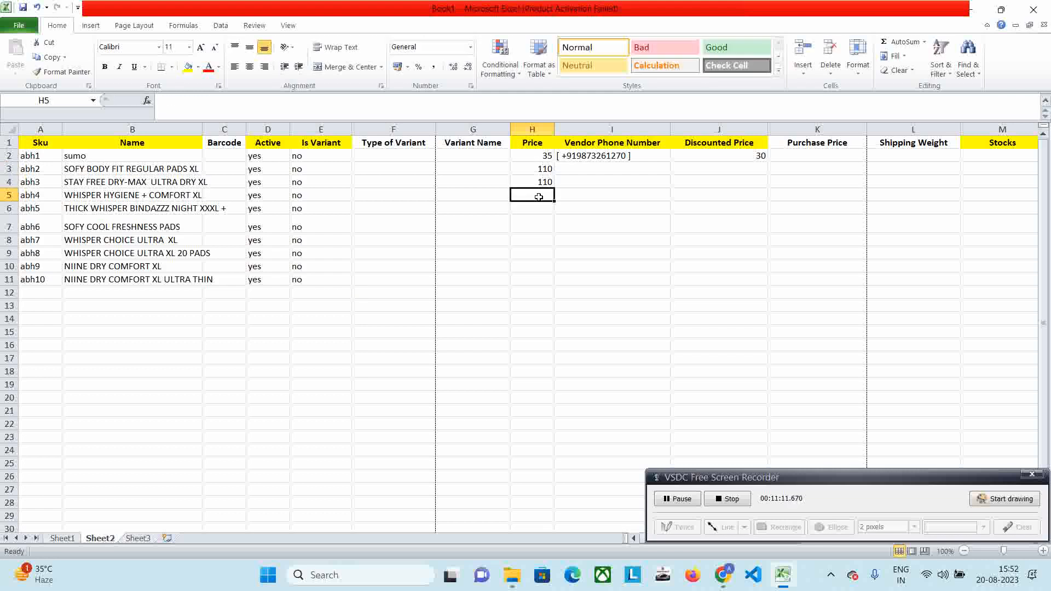
pyautogui.write('100')
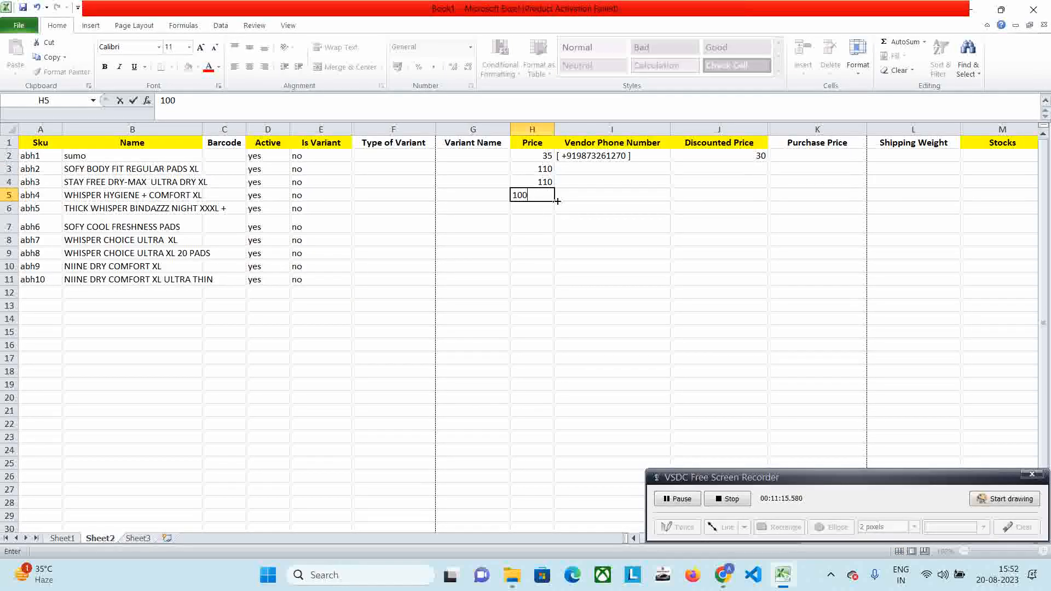
pyautogui.moveTo(554, 202); pyautogui.dragTo(556, 281)
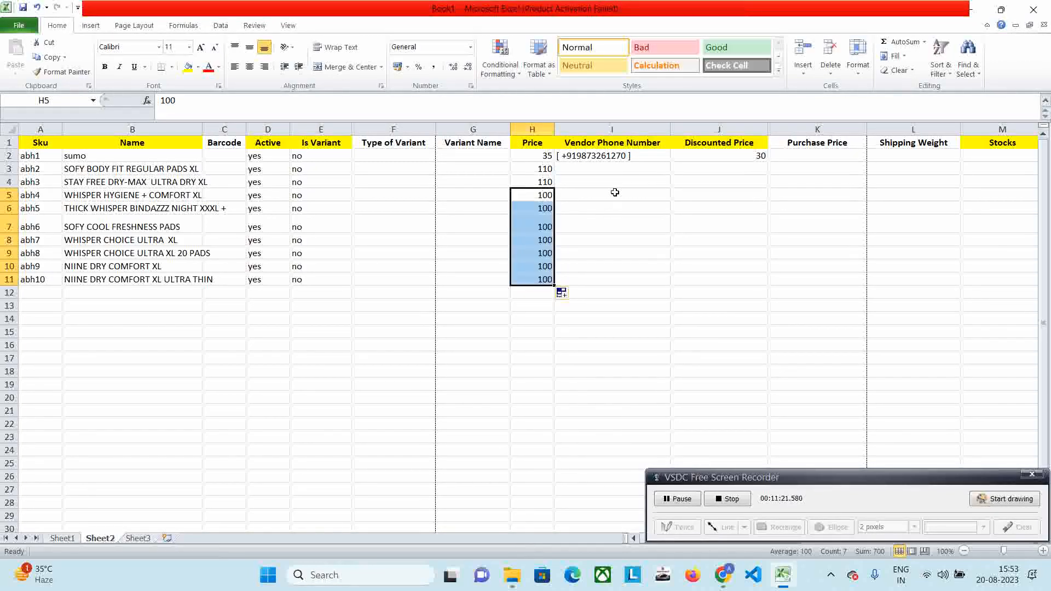
pyautogui.click(583, 170)
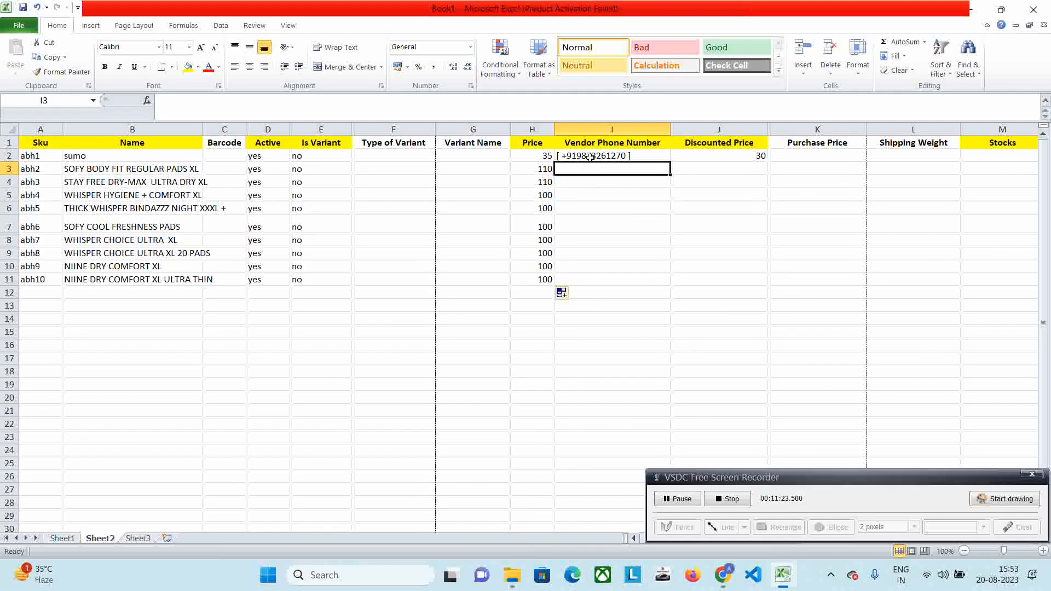
# Step: Copy the vendor phone number from I2 down to I11, restoring I2 after a stray 5
pyautogui.click(641, 155)
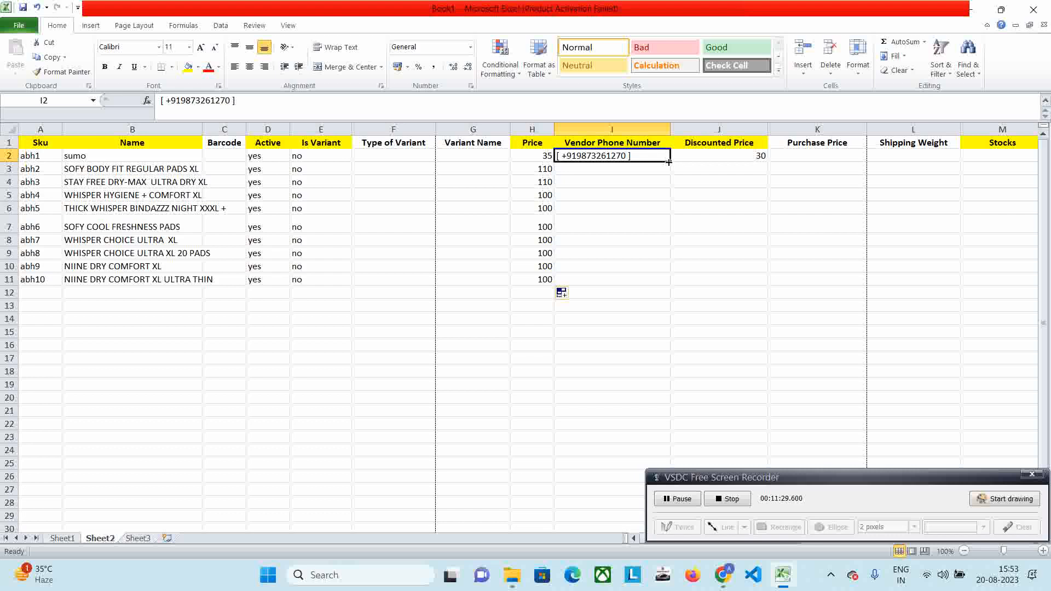
pyautogui.moveTo(668, 162); pyautogui.dragTo(667, 288)
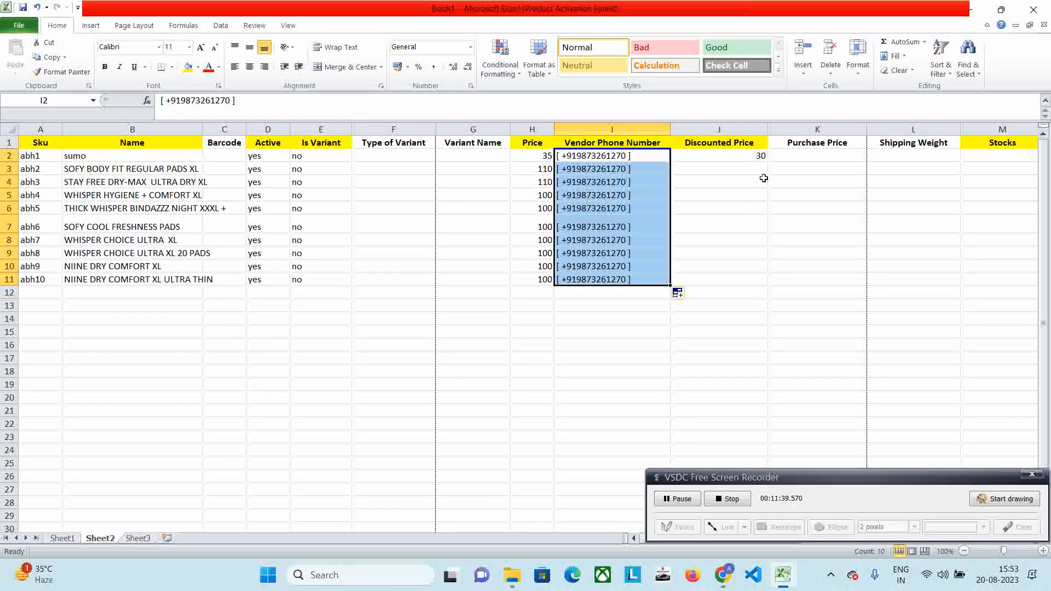
pyautogui.write('5')
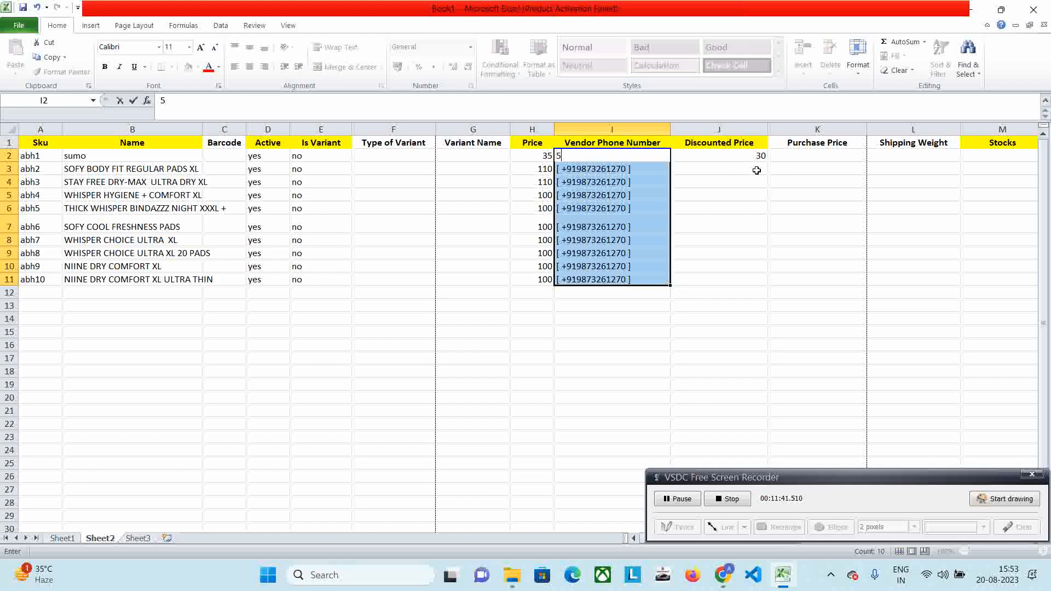
pyautogui.click(756, 171)
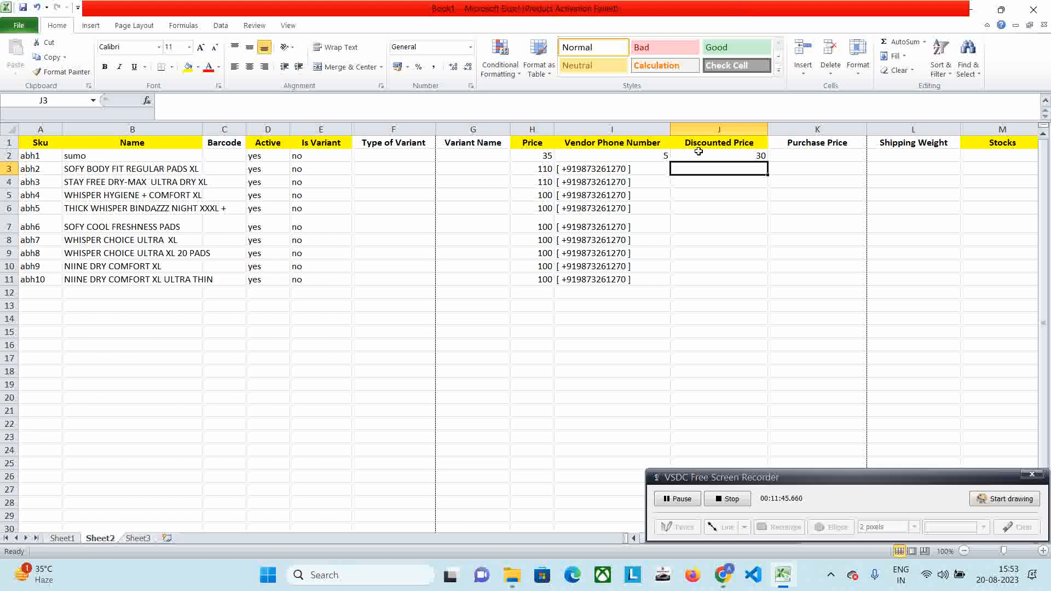
pyautogui.click(658, 153)
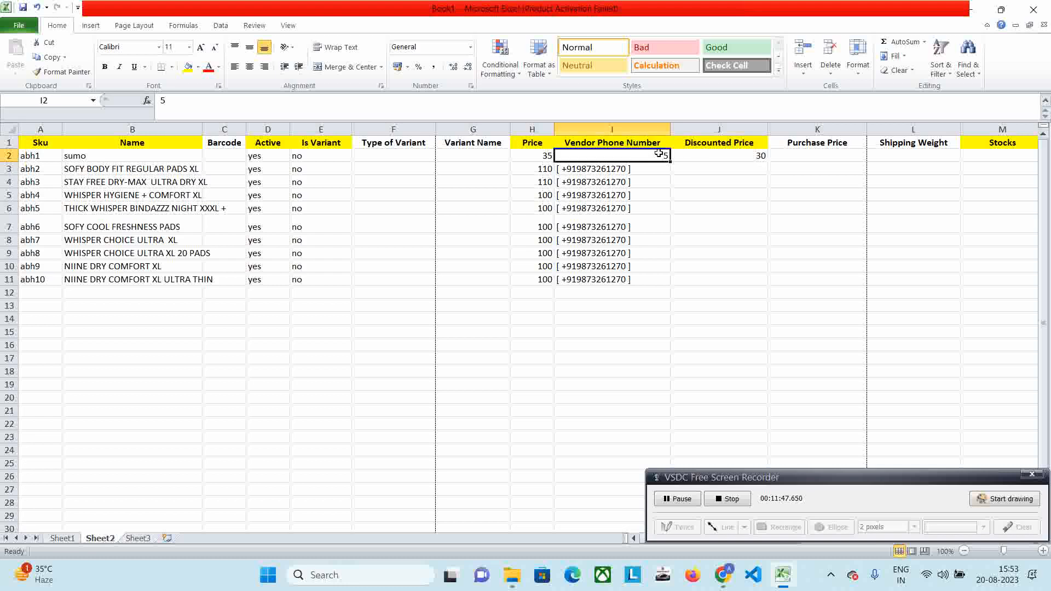
pyautogui.click(658, 170)
pyautogui.hotkey('ctrl', 'c')
pyautogui.click(659, 155)
pyautogui.hotkey('ctrl', 'v')
# Step: Set Discounted Price to 50 in J3, 60 in J4, and 30 from J5 to J11
pyautogui.click(745, 170)
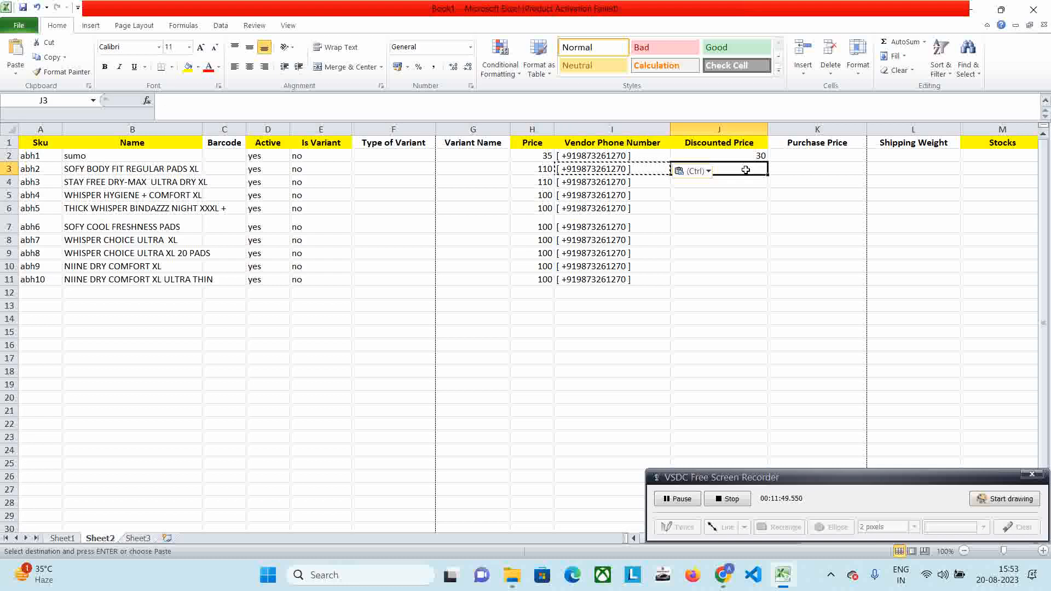
pyautogui.write('50')
pyautogui.click(747, 185)
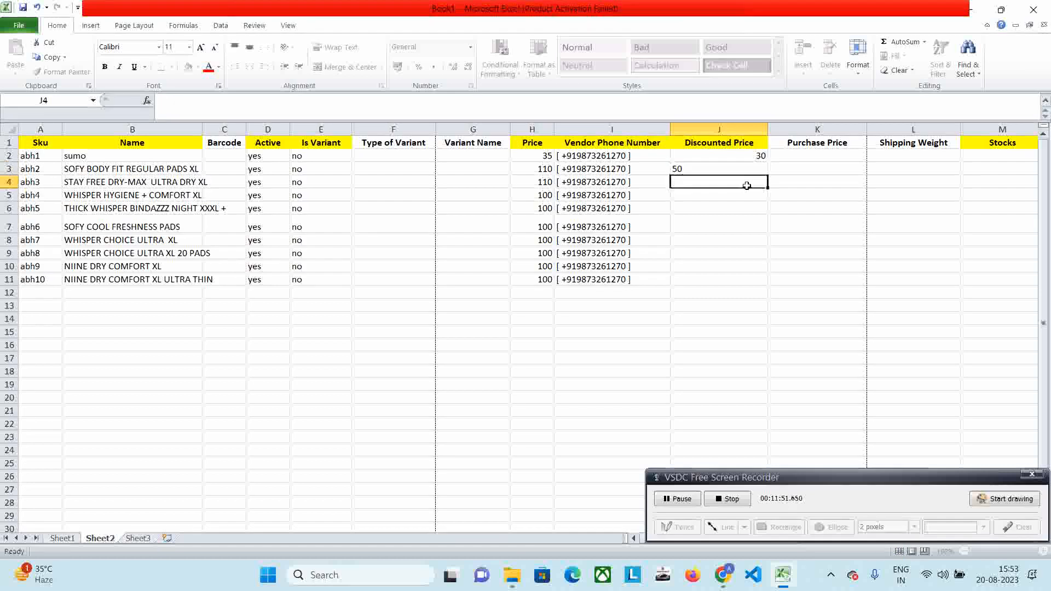
pyautogui.write('60')
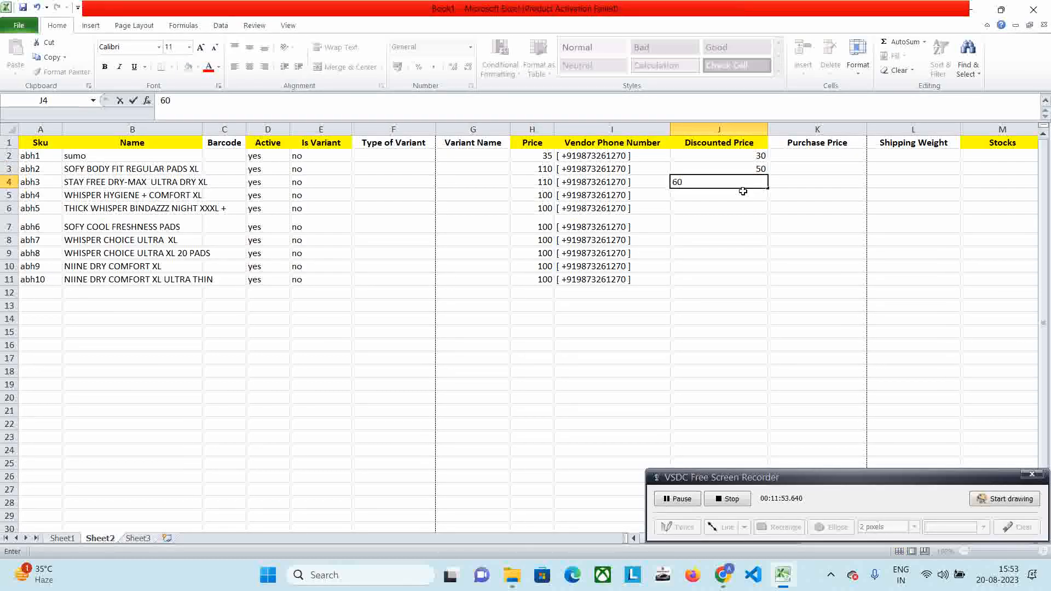
pyautogui.click(740, 196)
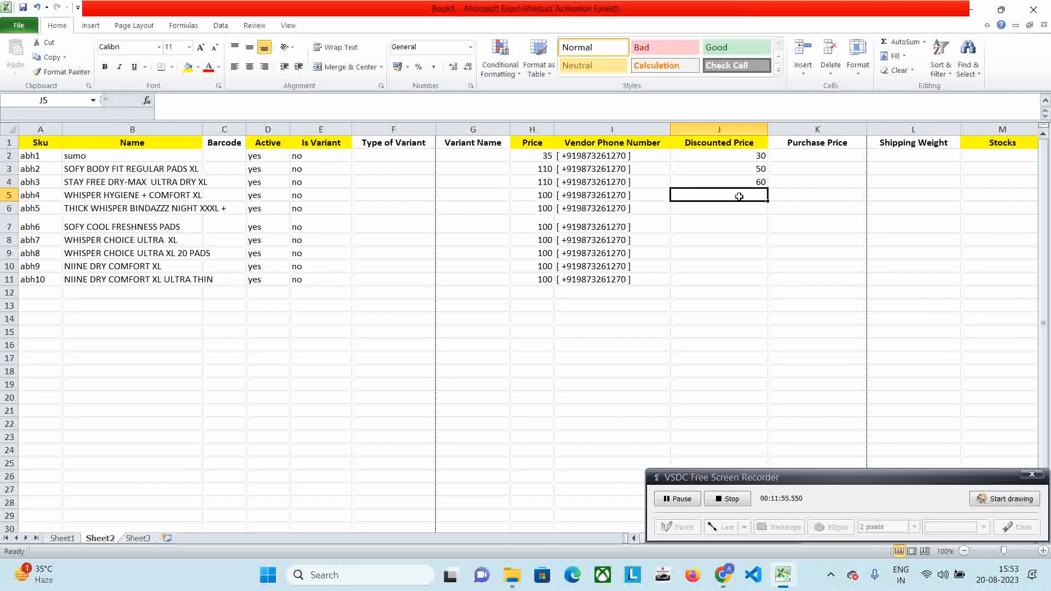
pyautogui.write('30')
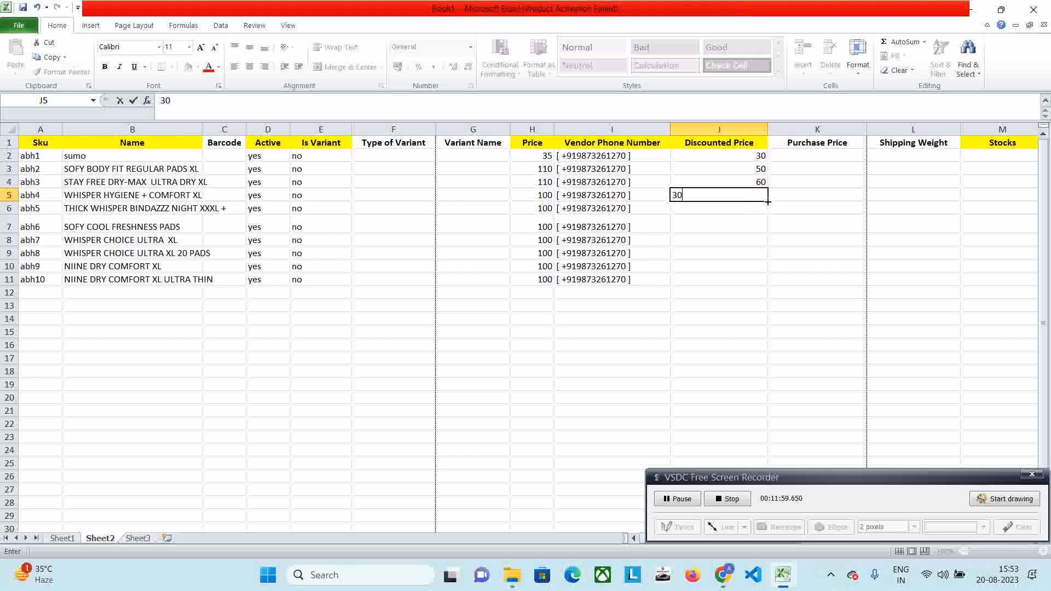
pyautogui.moveTo(768, 202); pyautogui.dragTo(767, 281)
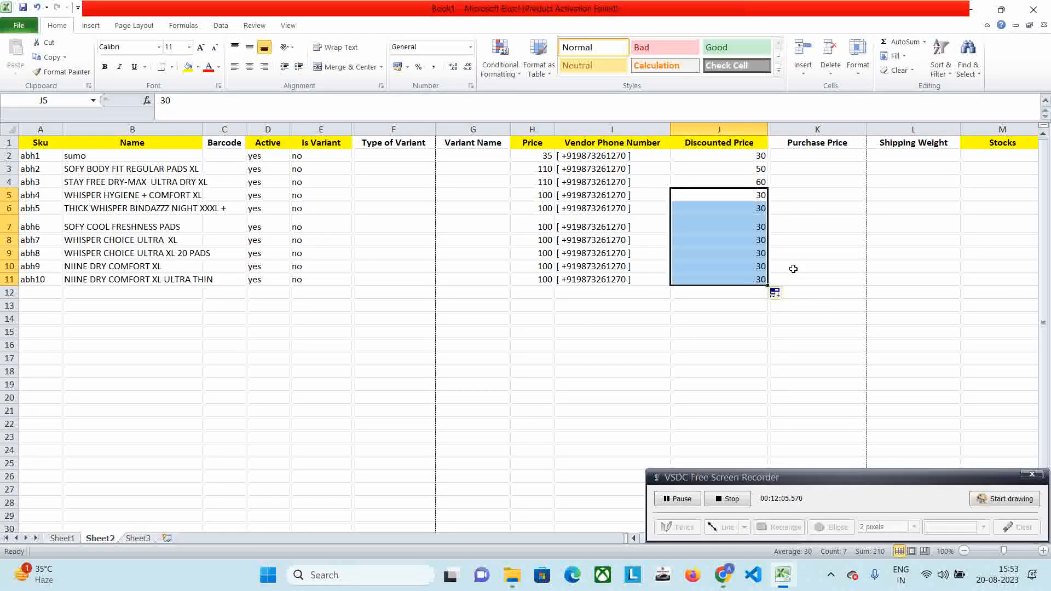
# Step: Enter Stocks 5 in M3 and 3 from M4 down to M11, then review the remaining columns
pyautogui.hscroll(2, 793, 269)
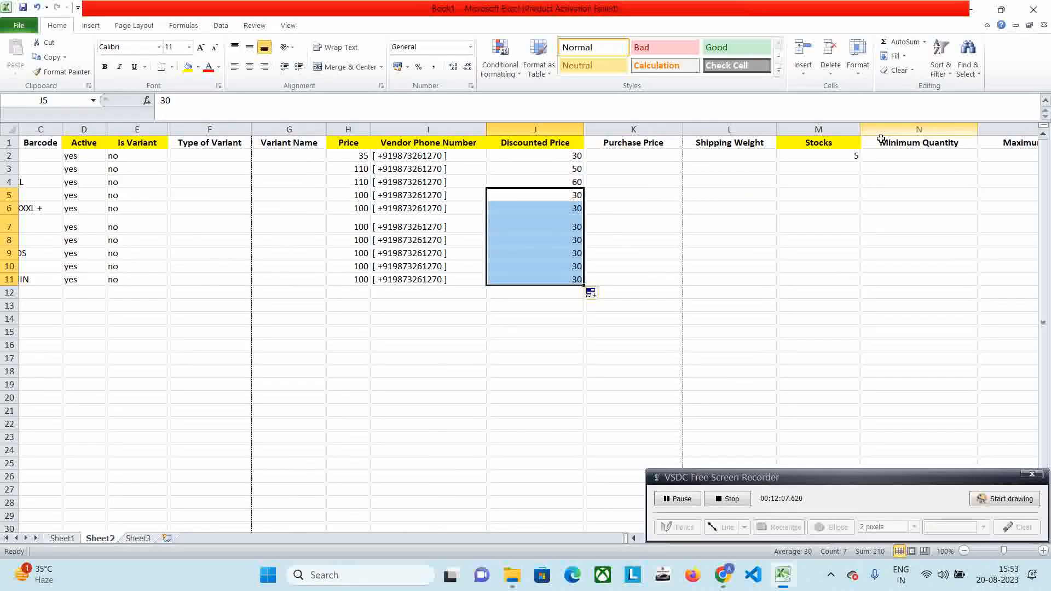
pyautogui.click(845, 169)
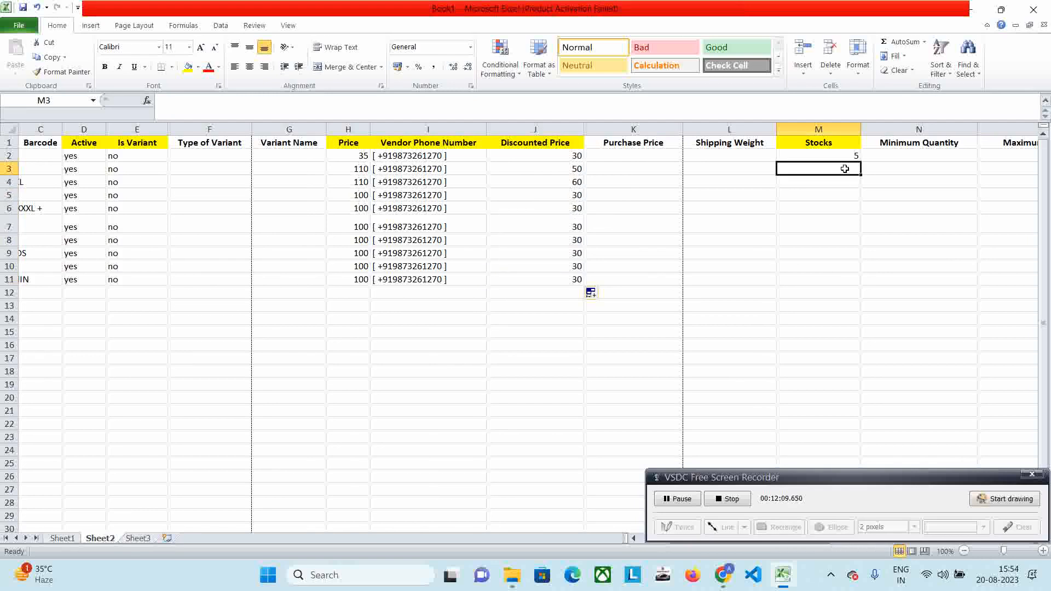
pyautogui.write('5')
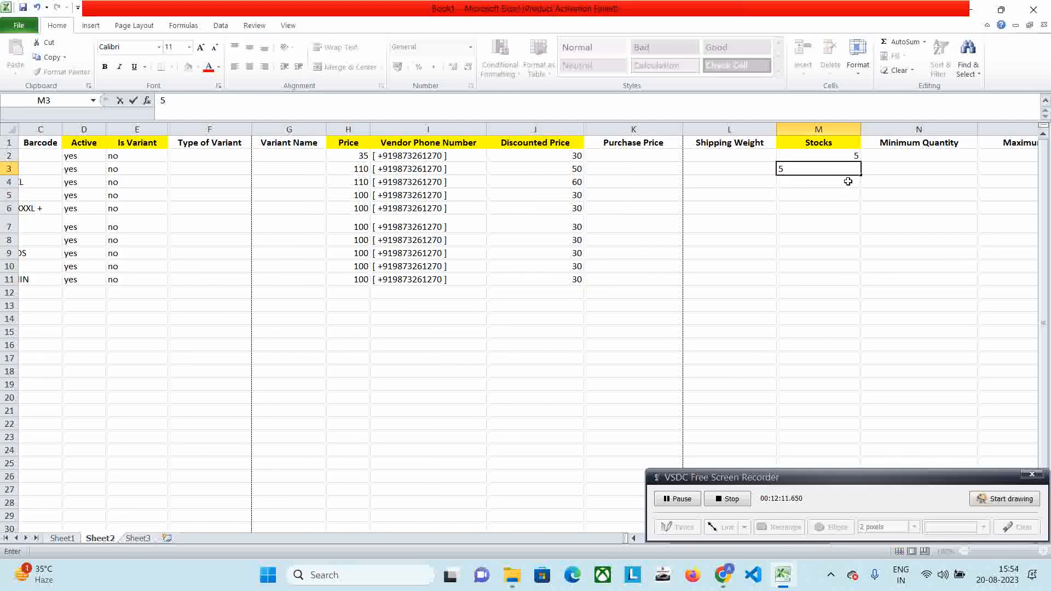
pyautogui.click(848, 183)
pyautogui.write('3')
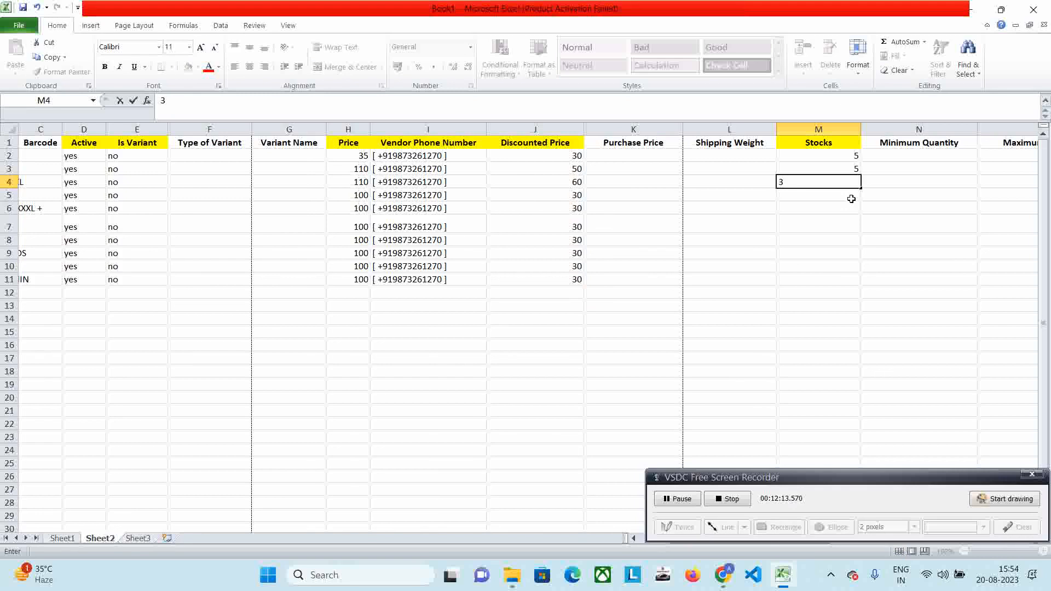
pyautogui.click(853, 202)
pyautogui.write('3')
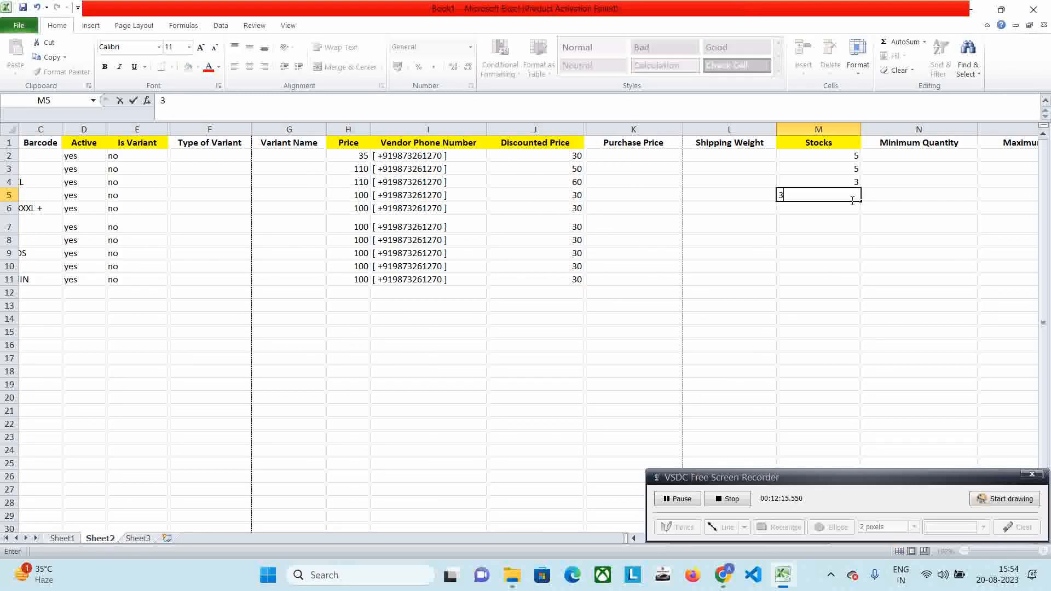
pyautogui.click(862, 208)
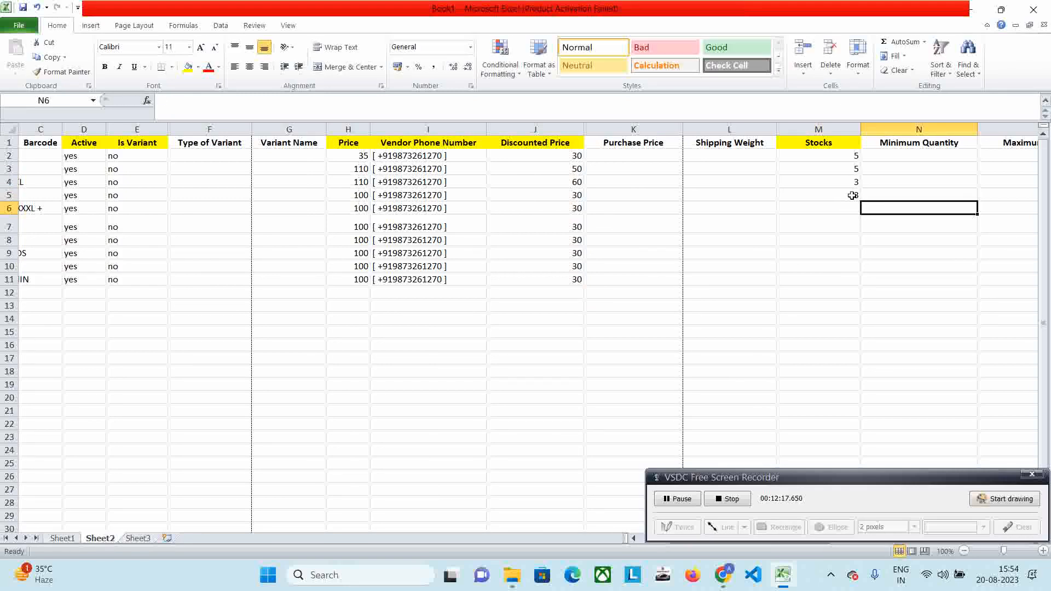
pyautogui.click(853, 195)
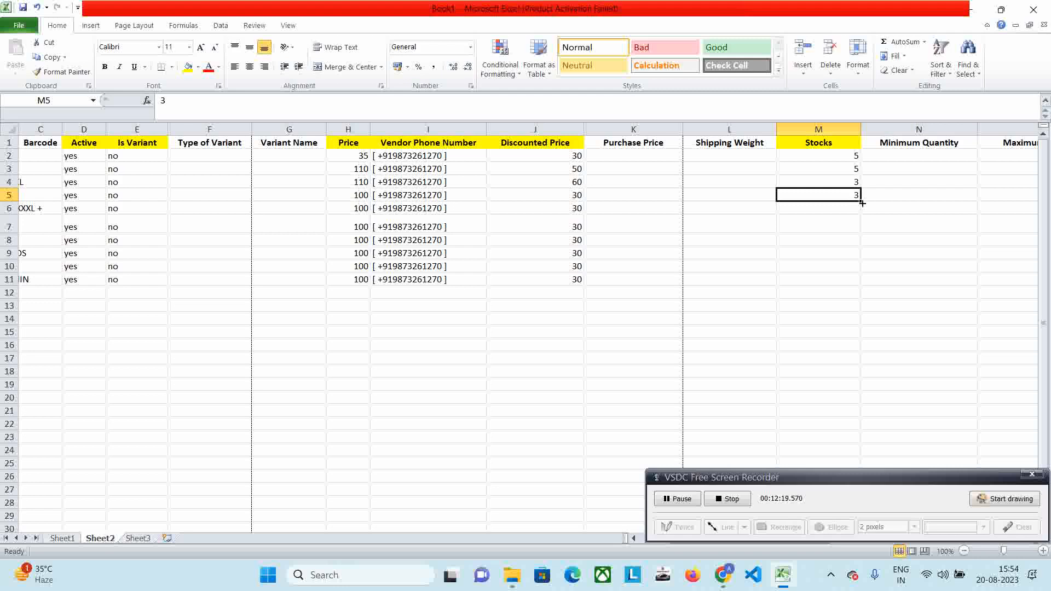
pyautogui.moveTo(862, 203); pyautogui.dragTo(861, 285)
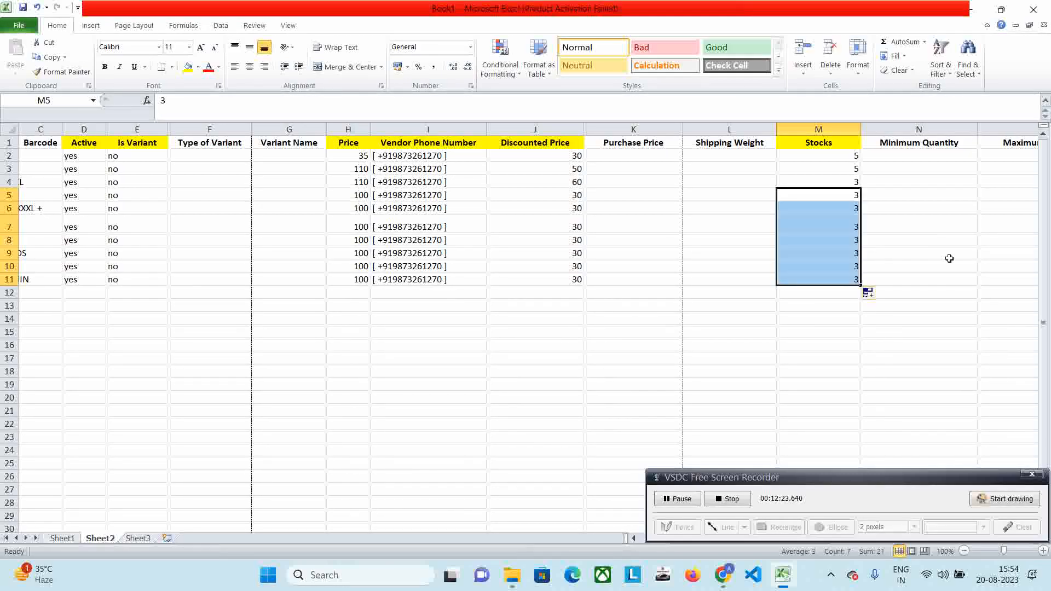
pyautogui.hscroll(1, 949, 259)
pyautogui.hscroll(4, 949, 258)
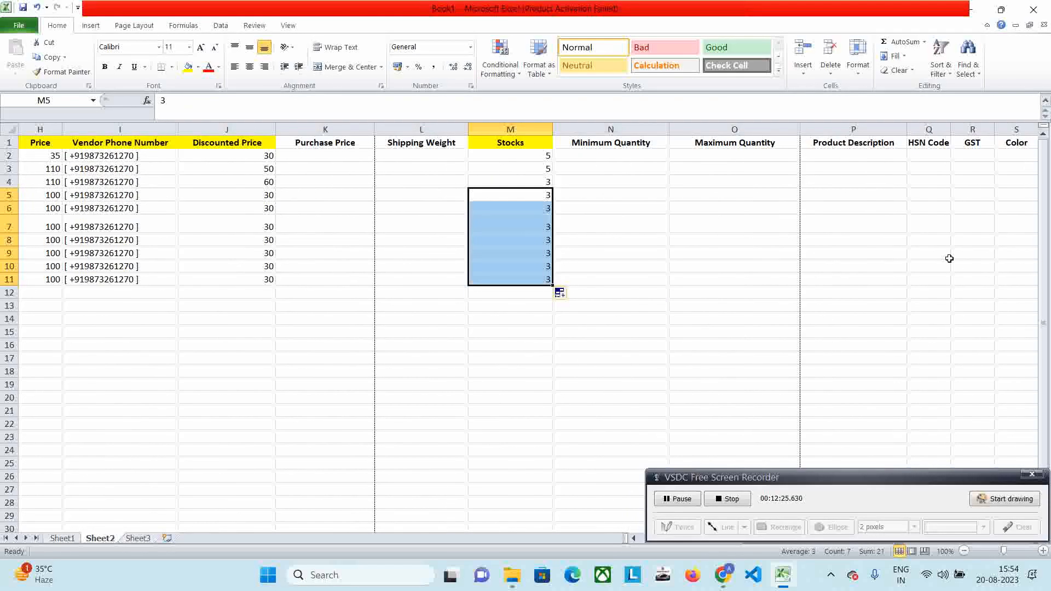
pyautogui.hscroll(4, 949, 259)
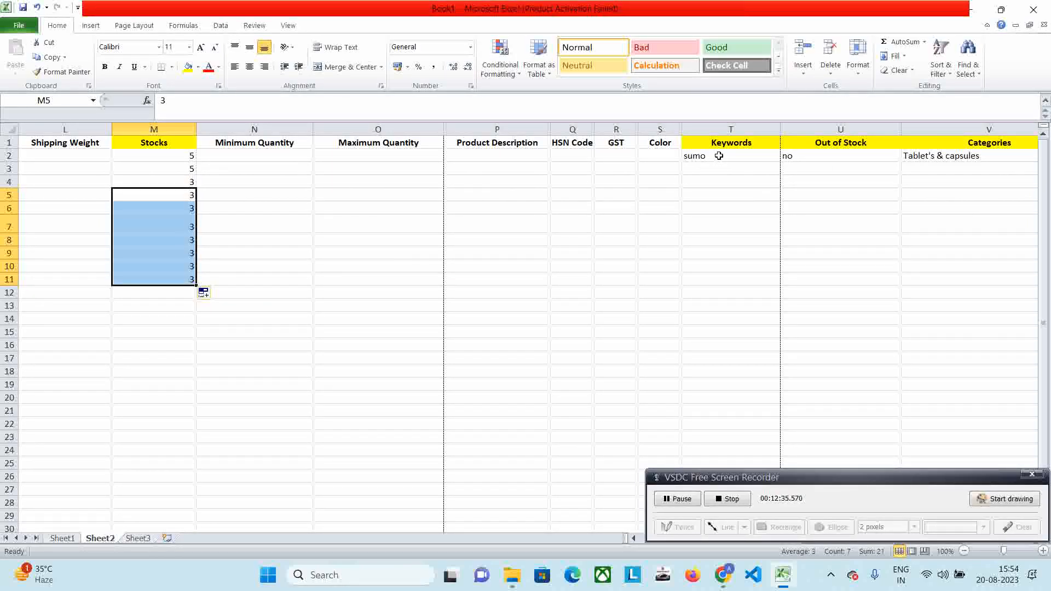
pyautogui.hscroll(-4, 719, 156)
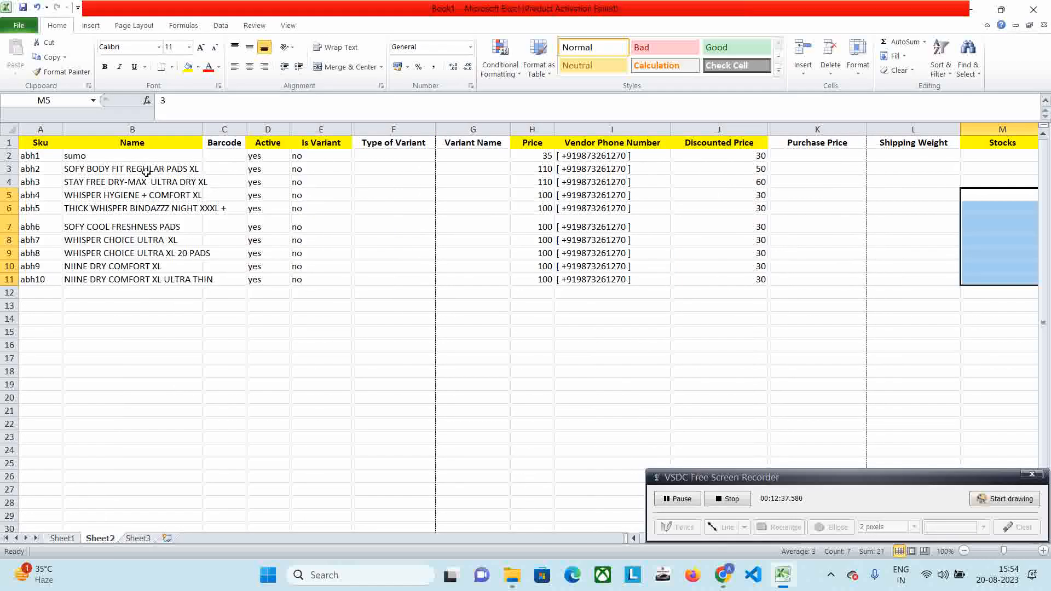
# Step: Copy the product names from B3:B11 into Keywords T3:T11 and widen the Keywords column
pyautogui.moveTo(147, 168); pyautogui.dragTo(137, 281)
pyautogui.hotkey('ctrl', 'c')
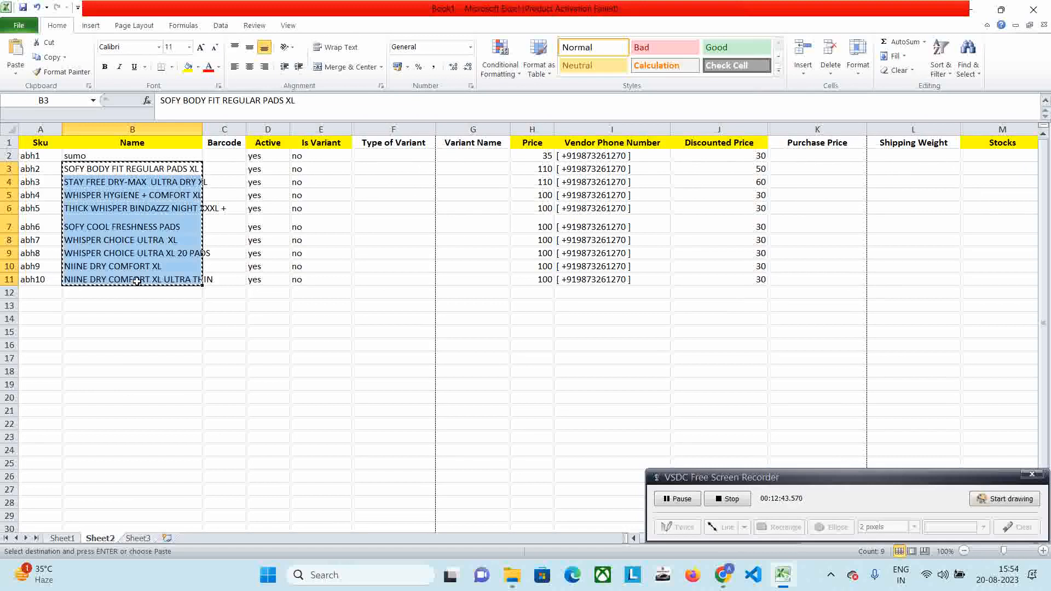
pyautogui.hscroll(5, 303, 299)
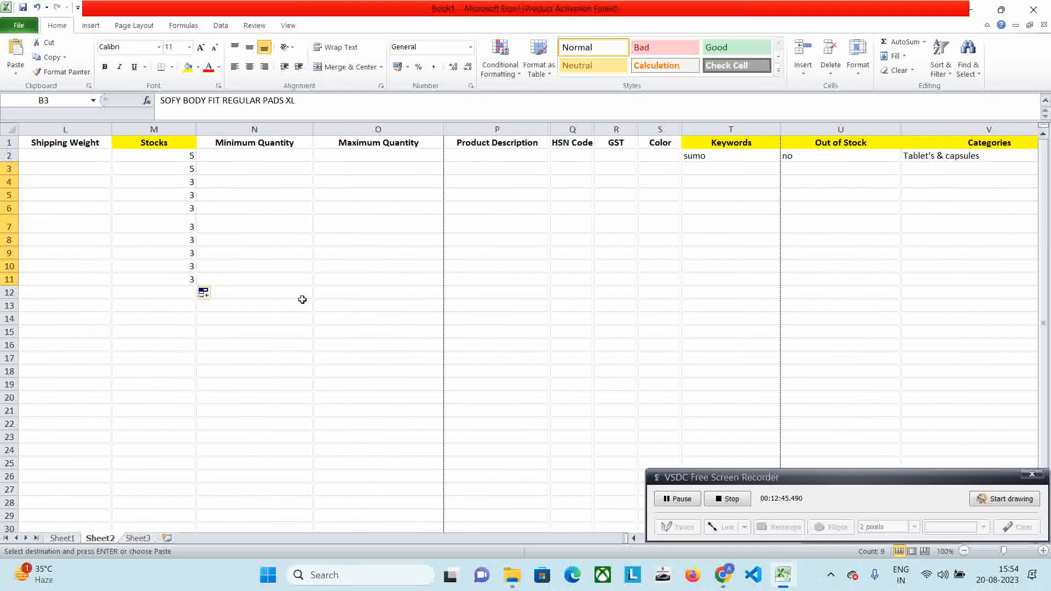
pyautogui.click(712, 167)
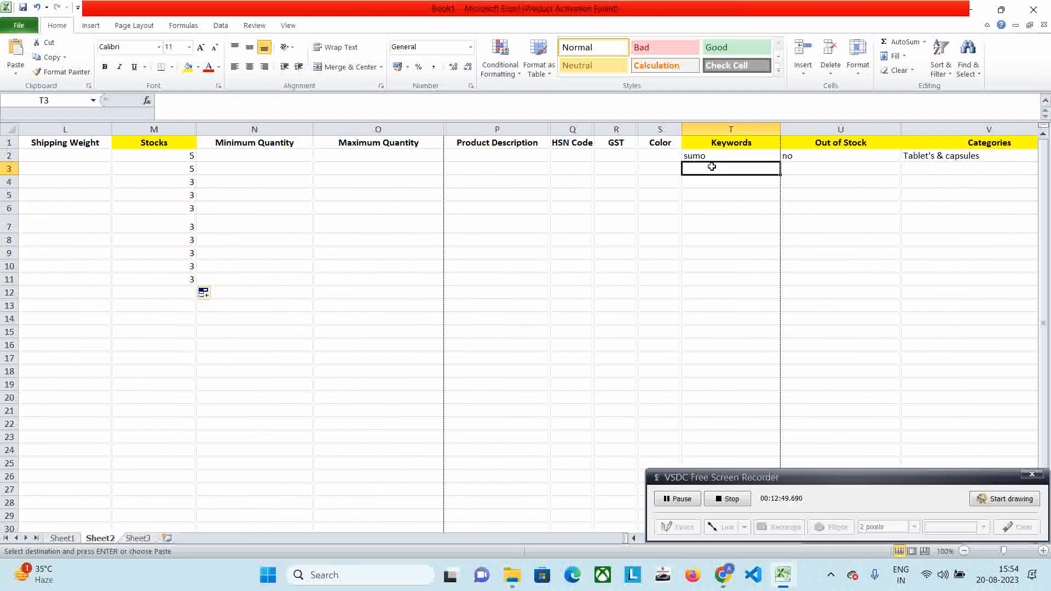
pyautogui.hotkey('ctrl', 'v')
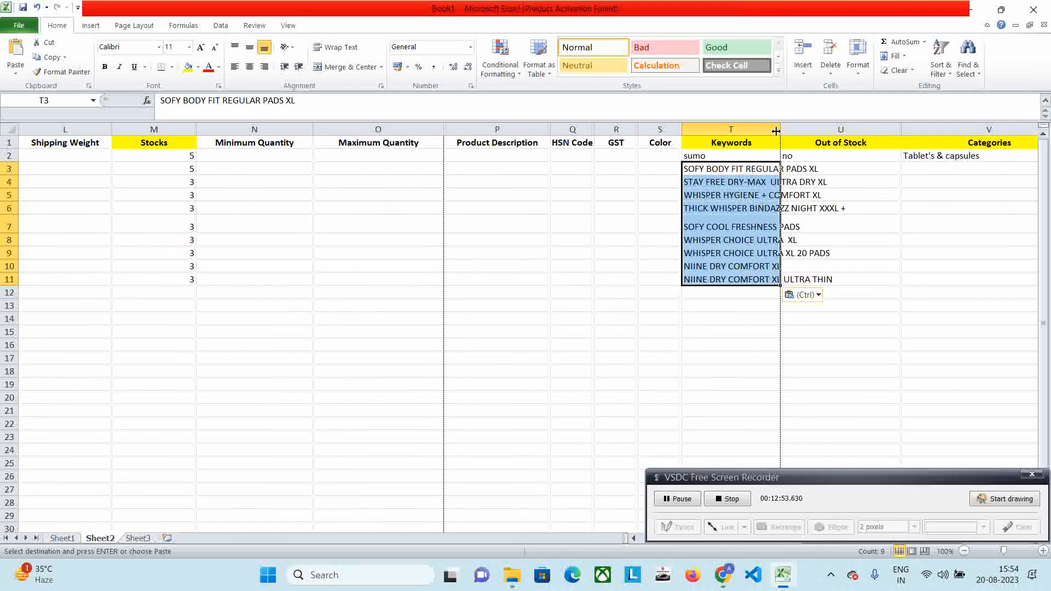
pyautogui.moveTo(776, 131); pyautogui.dragTo(855, 128)
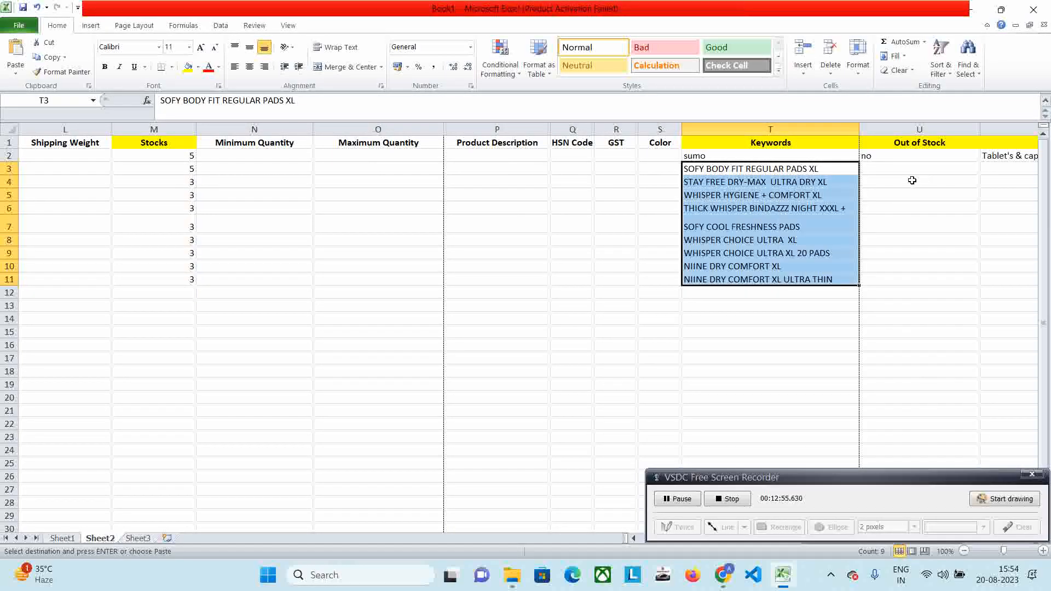
pyautogui.click(942, 158)
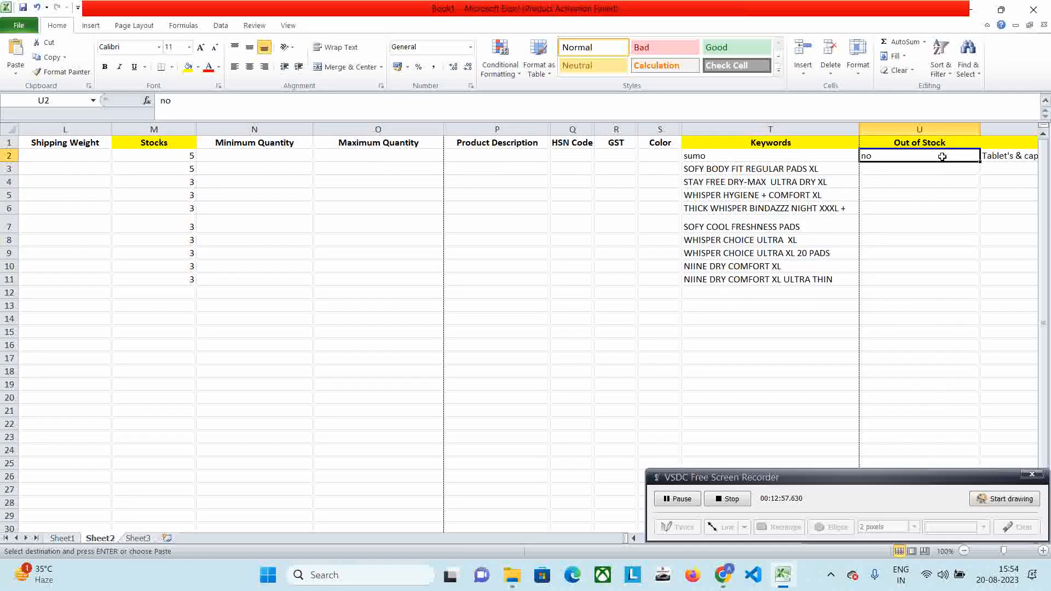
# Step: Fill 'no' from U2 down the Out of Stock column to U11
pyautogui.moveTo(981, 162); pyautogui.dragTo(976, 283)
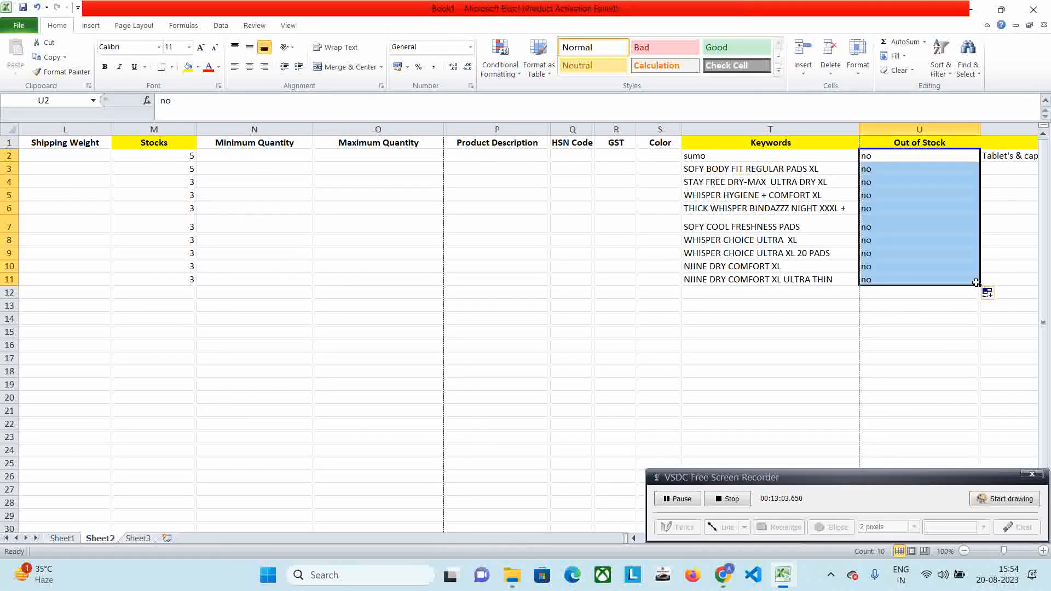
pyautogui.hscroll(3, 976, 283)
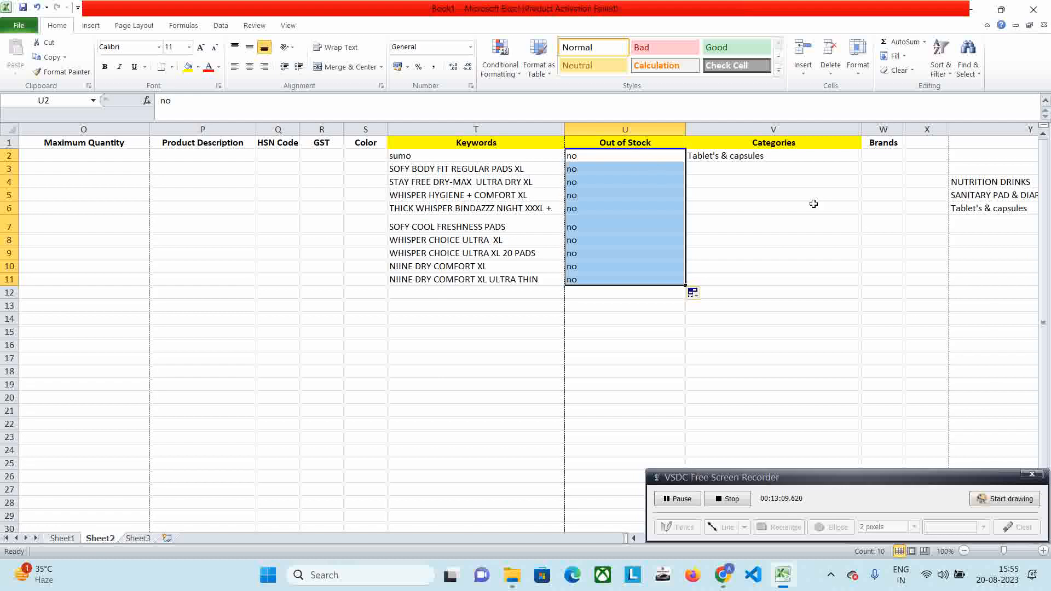
pyautogui.hscroll(1, 814, 204)
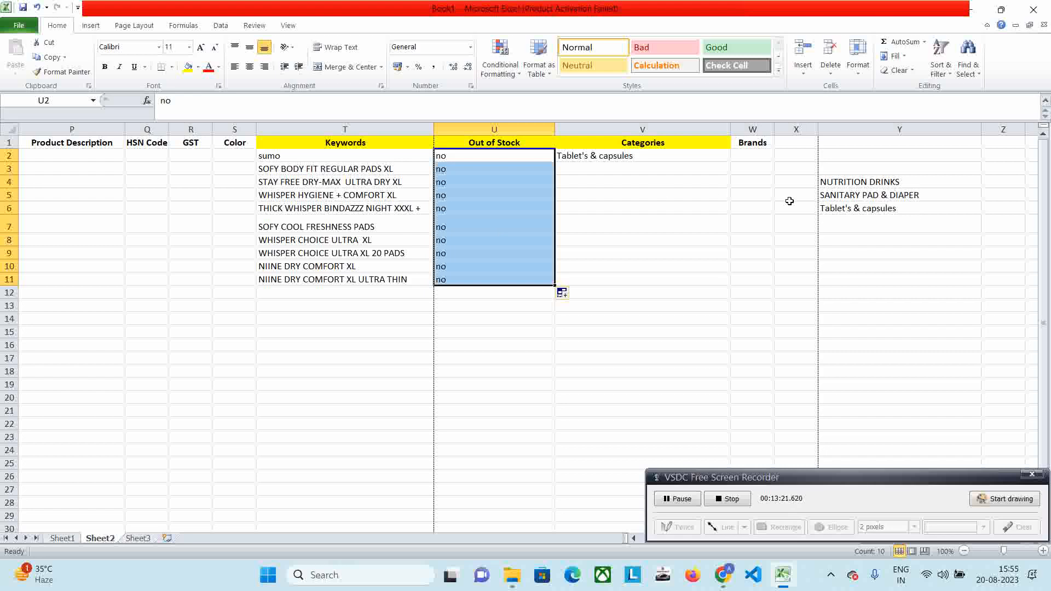
# Step: Copy SANITARY PAD & DIAPER from Y5 into V3 and fill it down to V11
pyautogui.click(870, 193)
pyautogui.hotkey('ctrl', 'c')
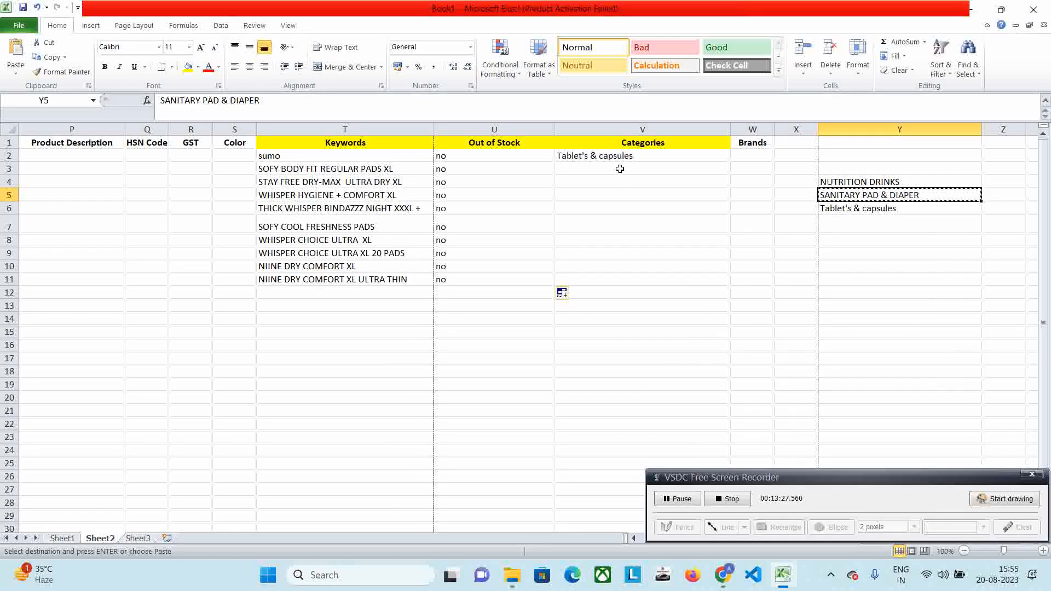
pyautogui.click(610, 172)
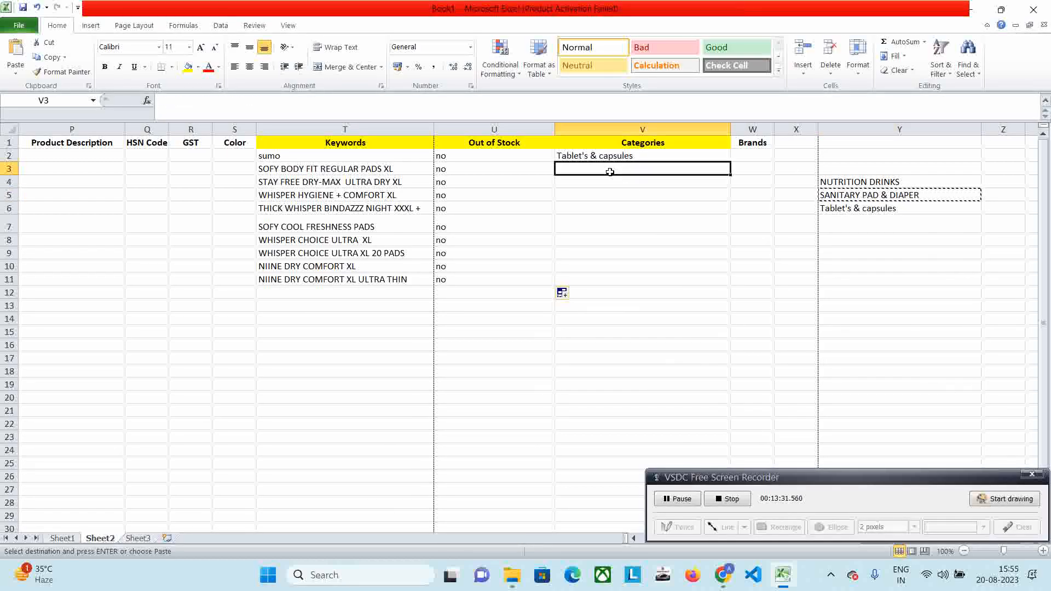
pyautogui.hotkey('ctrl', 'v')
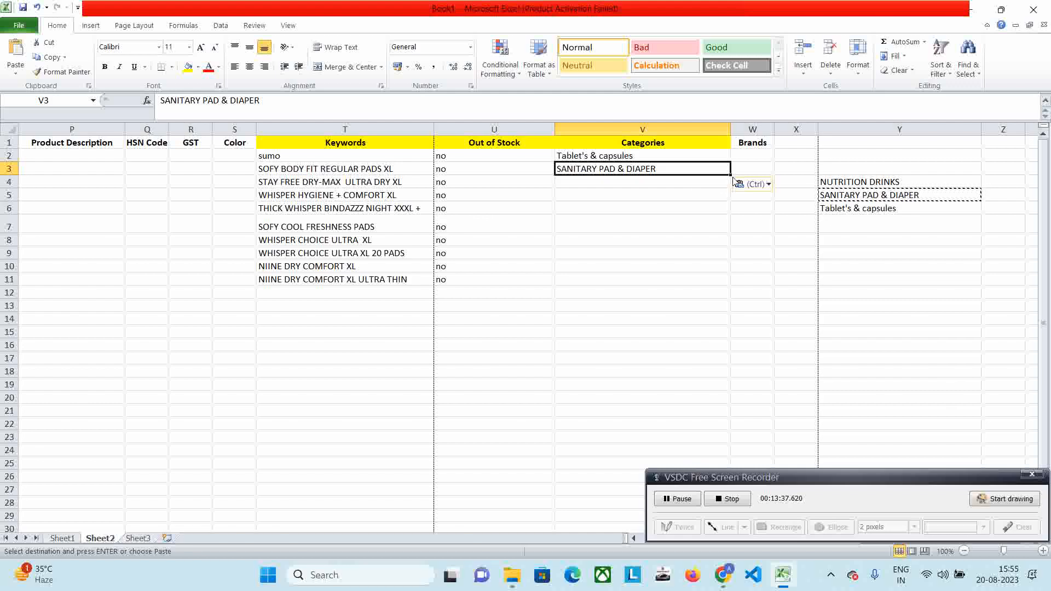
pyautogui.moveTo(728, 176); pyautogui.dragTo(718, 285)
pyautogui.click(708, 328)
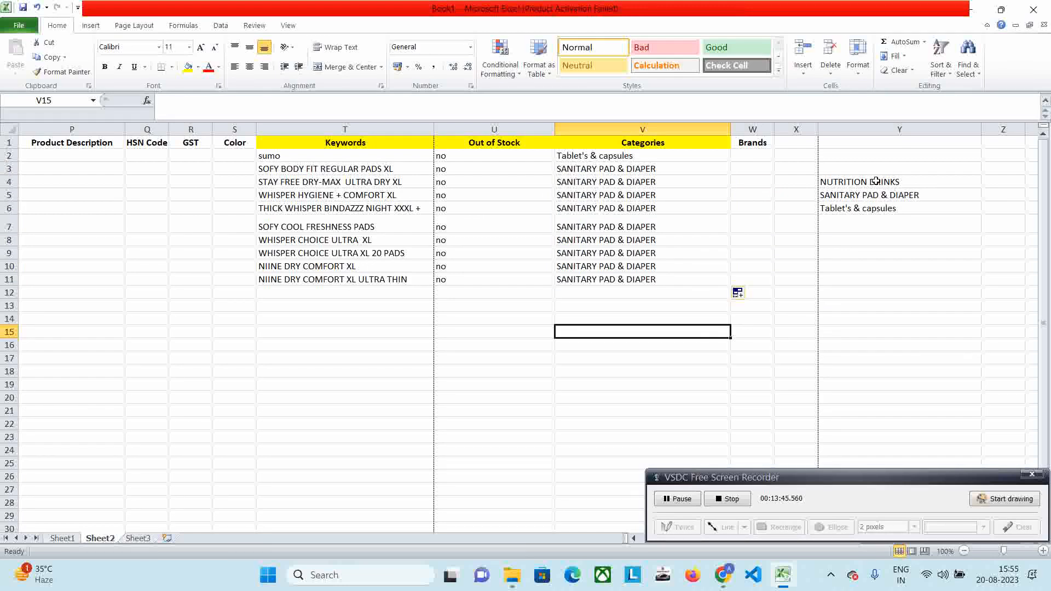
# Step: Look over the helper category entries in Y4:Y6 and the empty Brands cell W2
pyautogui.click(855, 191)
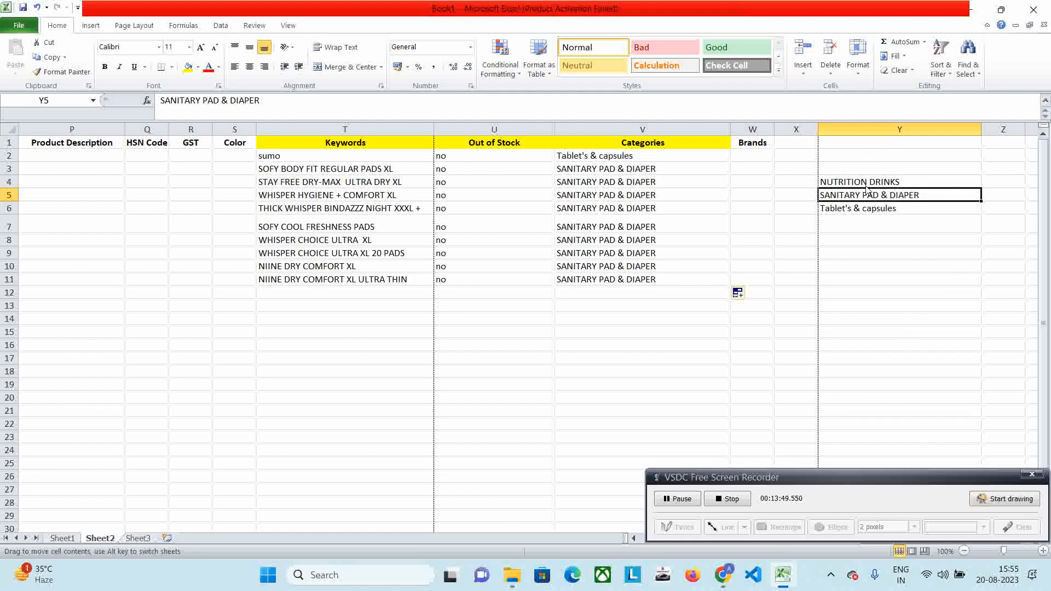
pyautogui.click(865, 183)
pyautogui.click(868, 210)
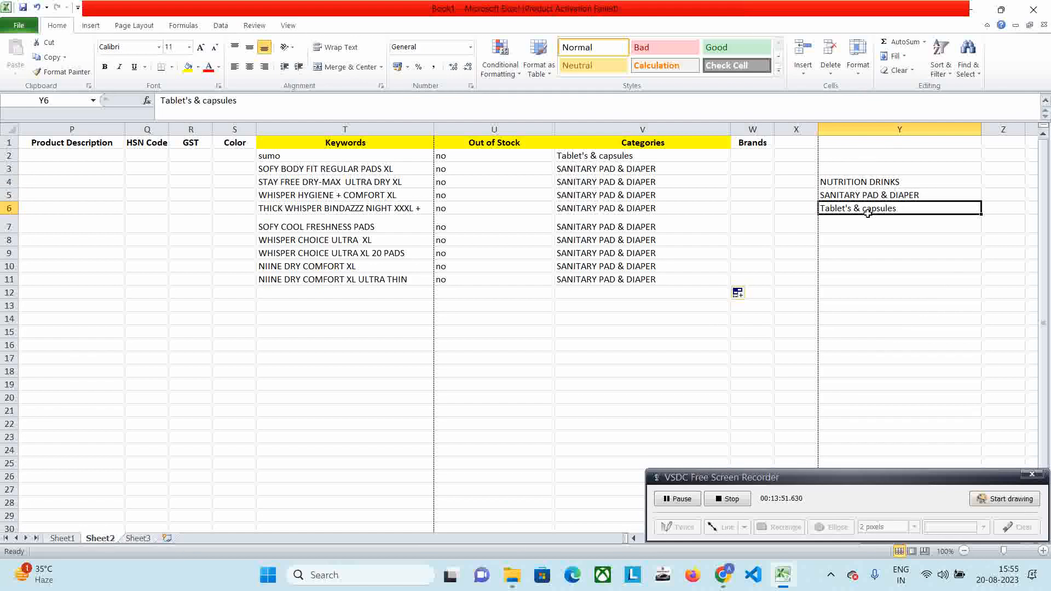
pyautogui.click(867, 181)
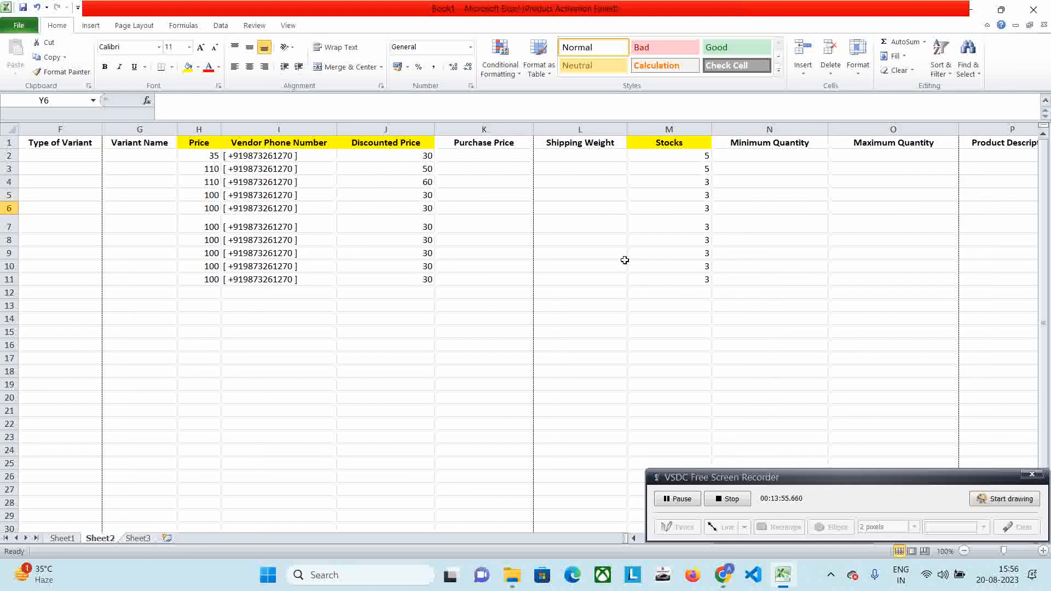
pyautogui.hscroll(5, 624, 260)
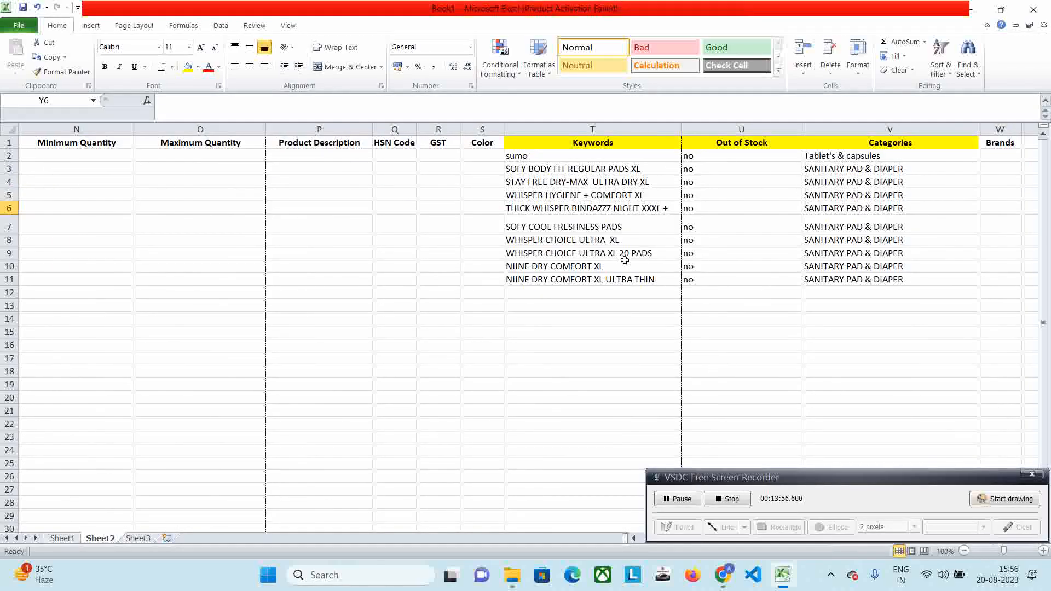
pyautogui.hscroll(2, 624, 260)
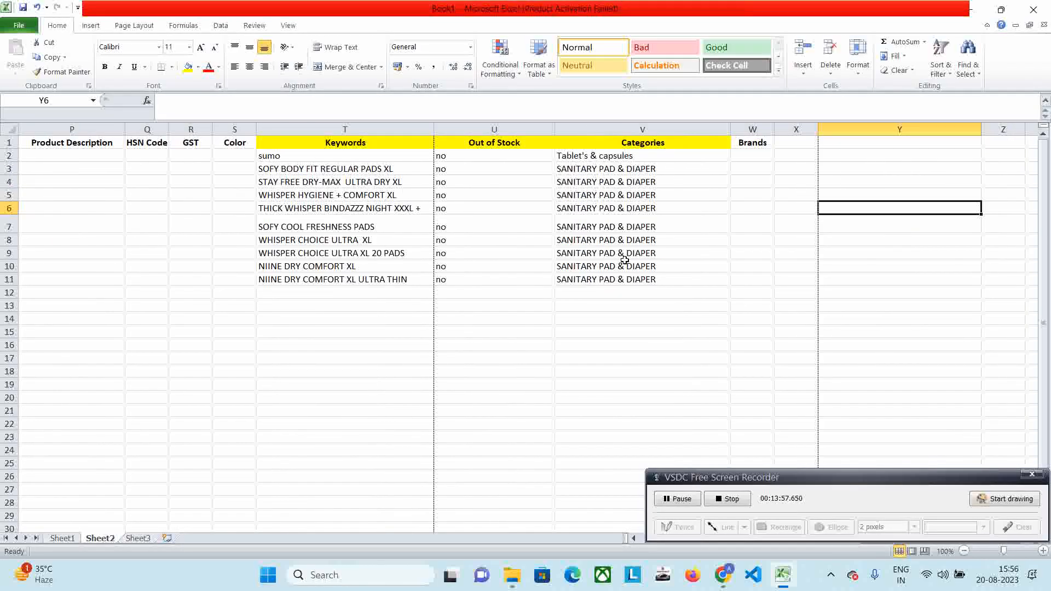
pyautogui.click(746, 154)
pyautogui.hscroll(-8, 411, 271)
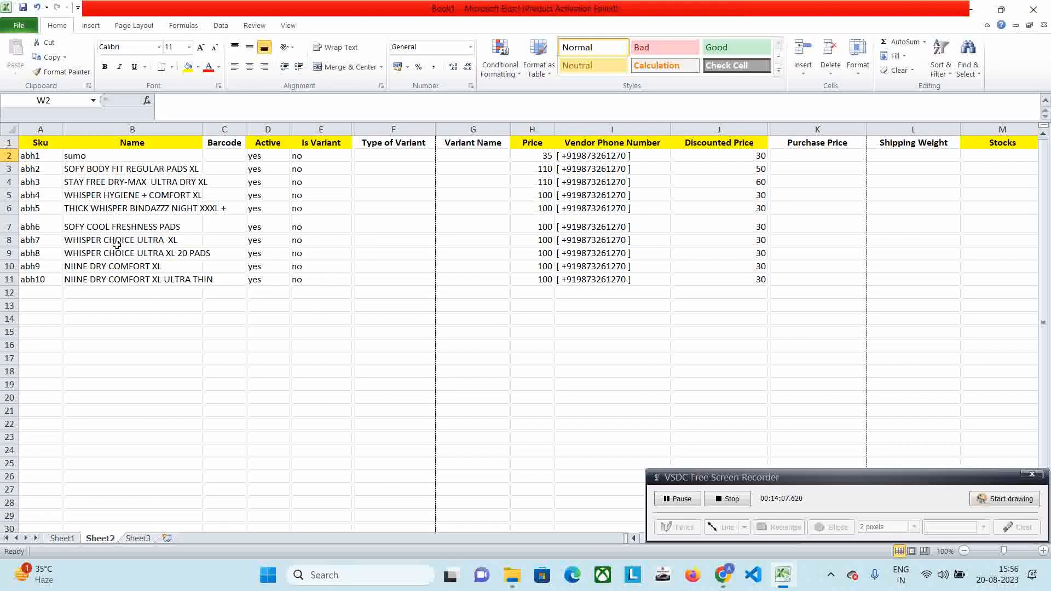
# Step: Save the active sheet as Book1 in CSV (Comma delimited) format, accepting the active-sheet-only warning
pyautogui.scroll(-3, 138, 349)
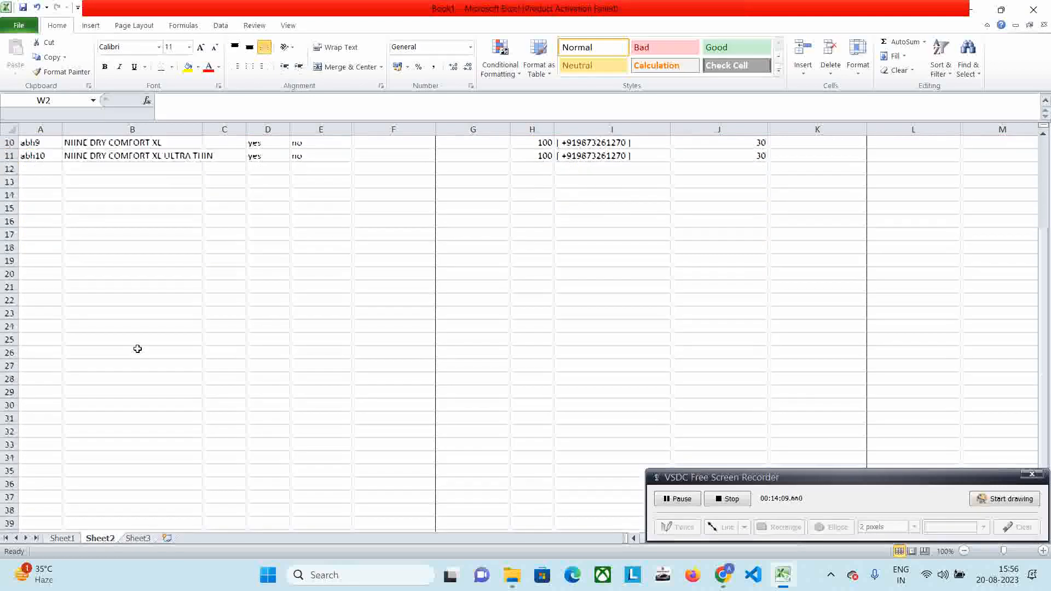
pyautogui.scroll(3, 137, 349)
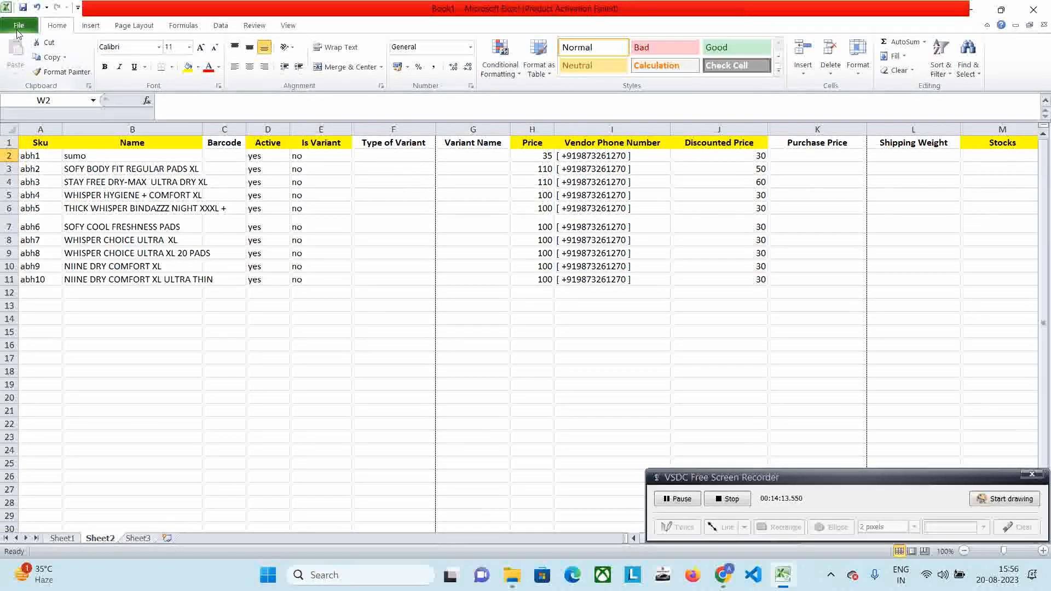
pyautogui.click(19, 27)
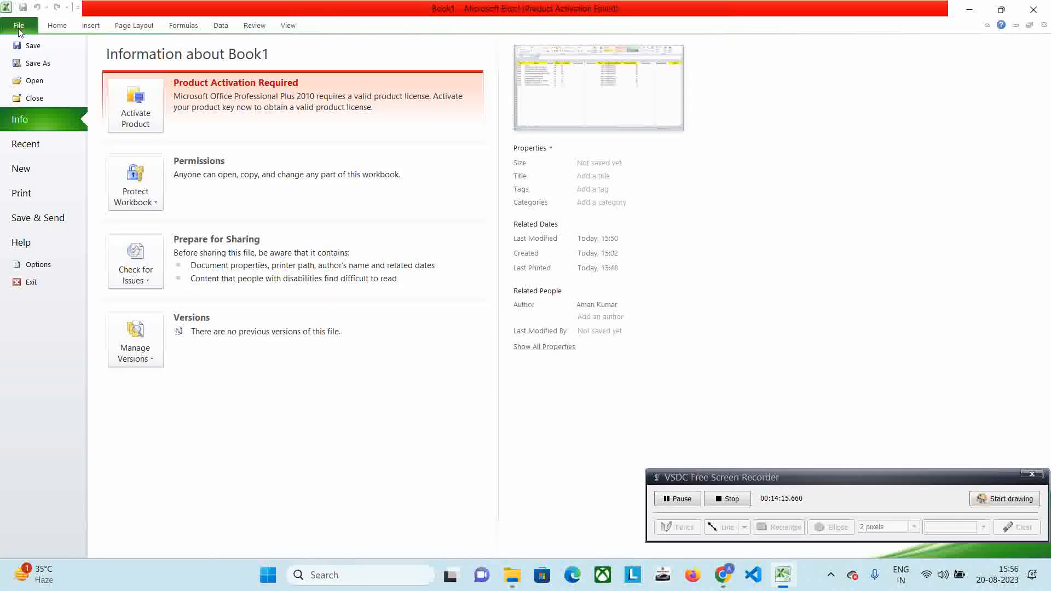
pyautogui.click(38, 64)
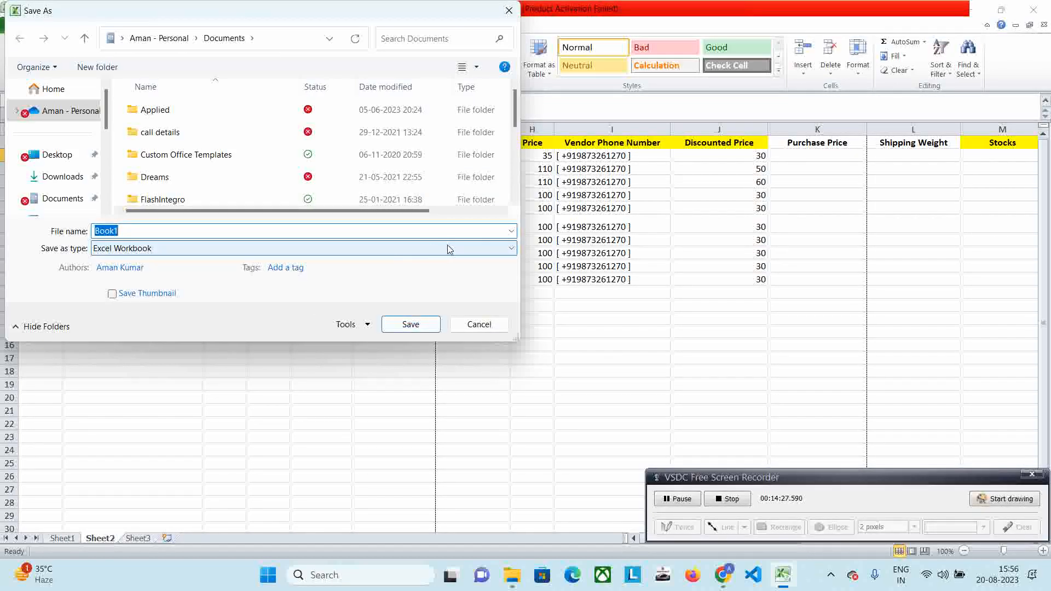
pyautogui.click(510, 249)
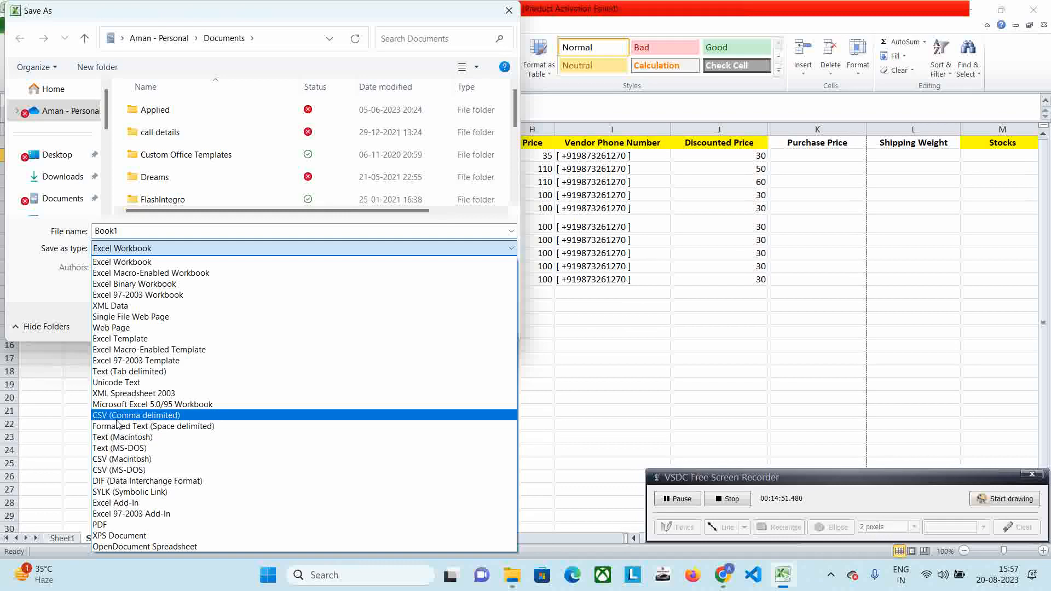
pyautogui.click(117, 419)
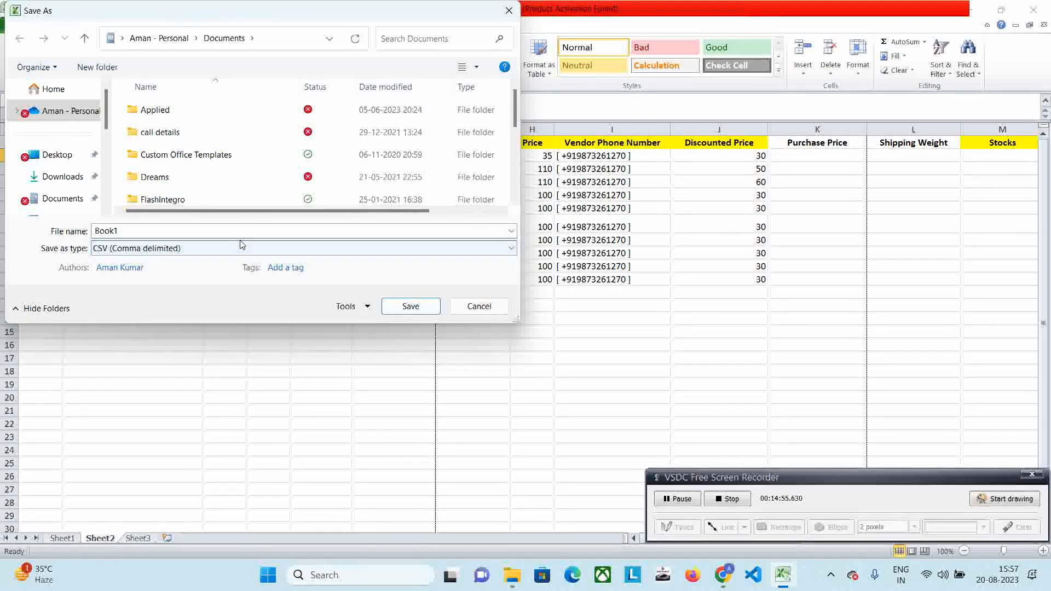
pyautogui.click(405, 306)
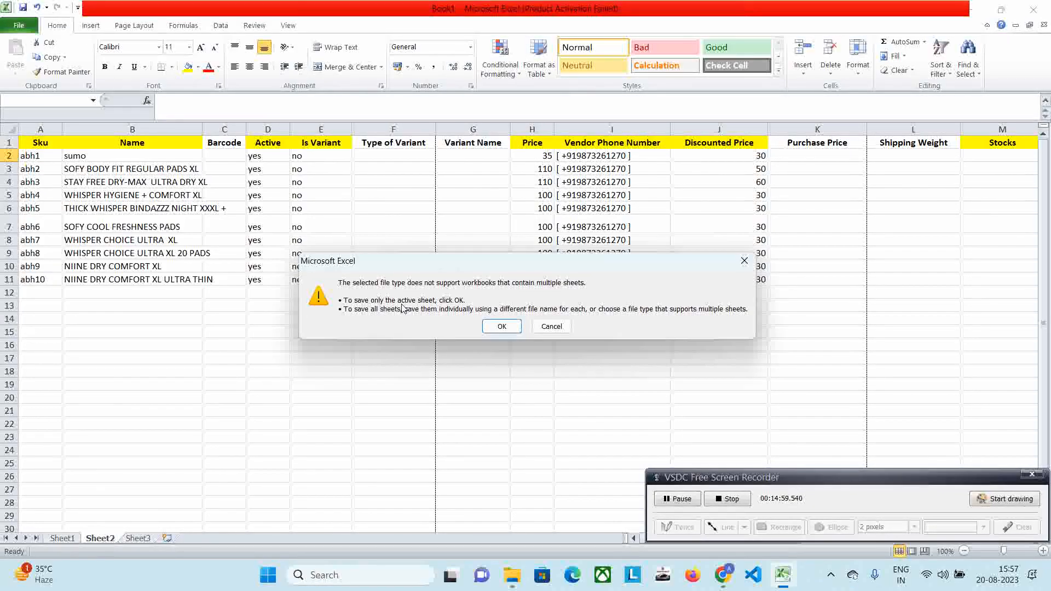
pyautogui.click(500, 326)
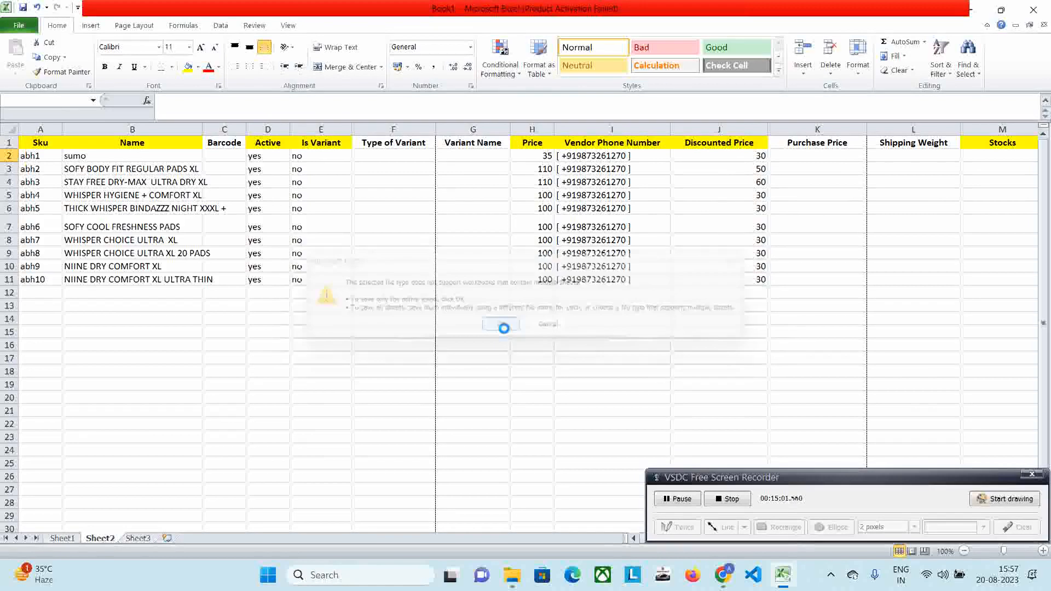
# Step: Keep Book1 in CSV format and begin saving the sheet under a new name
pyautogui.click(494, 331)
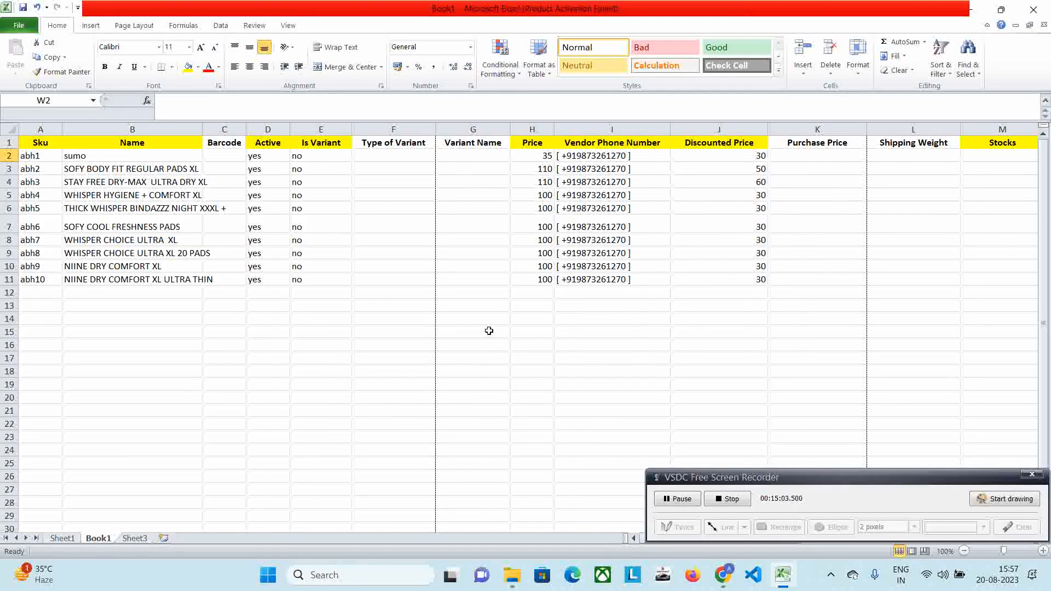
pyautogui.moveTo(999, 14)
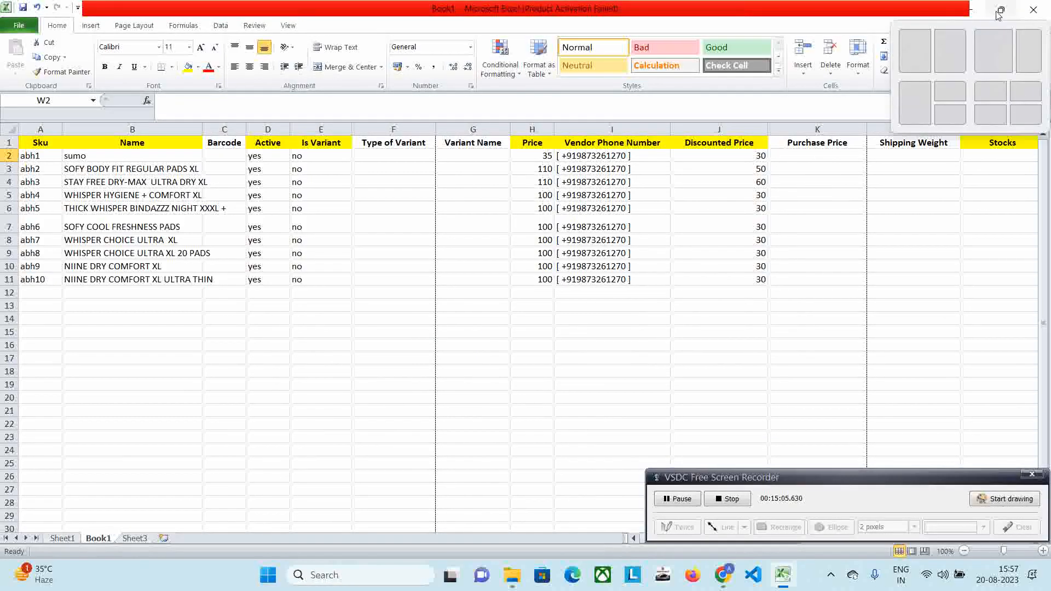
pyautogui.click(1032, 11)
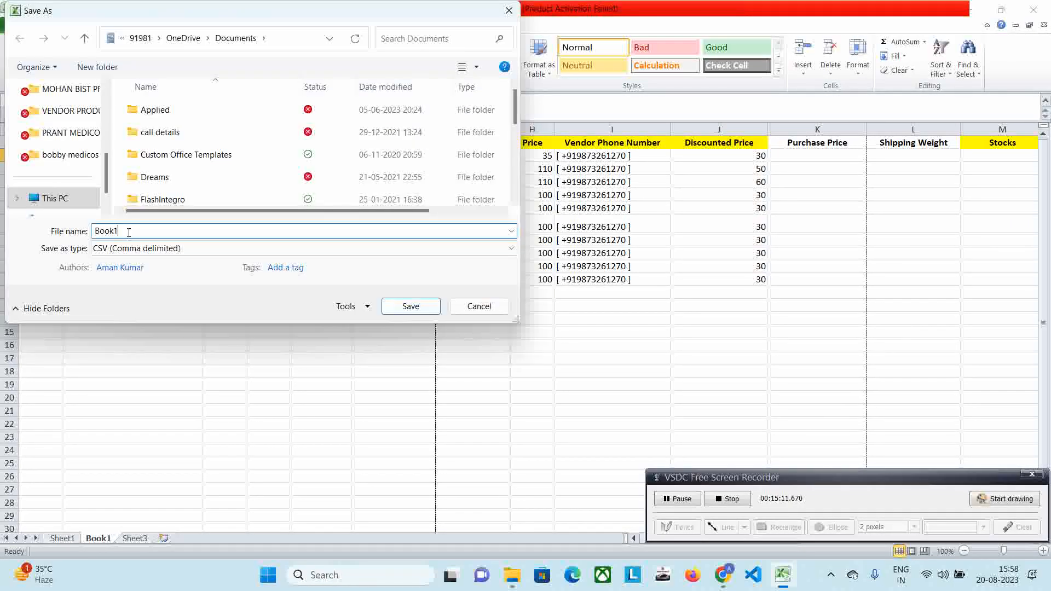
# Step: Save the sheet as 'product csv' on the Desktop, keeping CSV format for the active sheet only
pyautogui.press('BackSpace')
pyautogui.press('BackSpace')
pyautogui.press('BackSpace')
pyautogui.press('BackSpace')
pyautogui.press('BackSpace')
pyautogui.write('product csv')
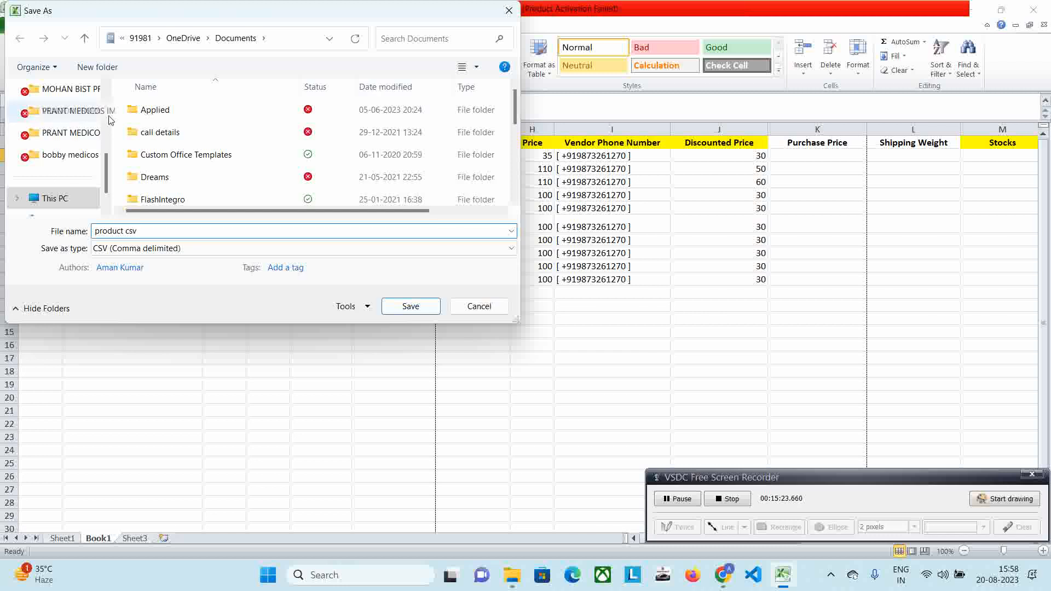
pyautogui.scroll(10, 107, 114)
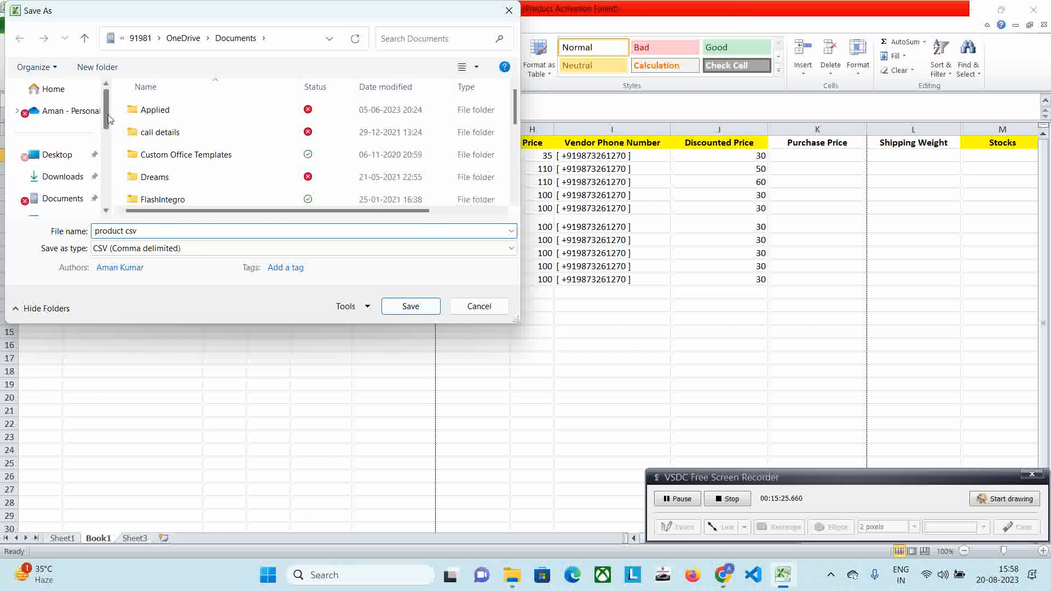
pyautogui.click(50, 159)
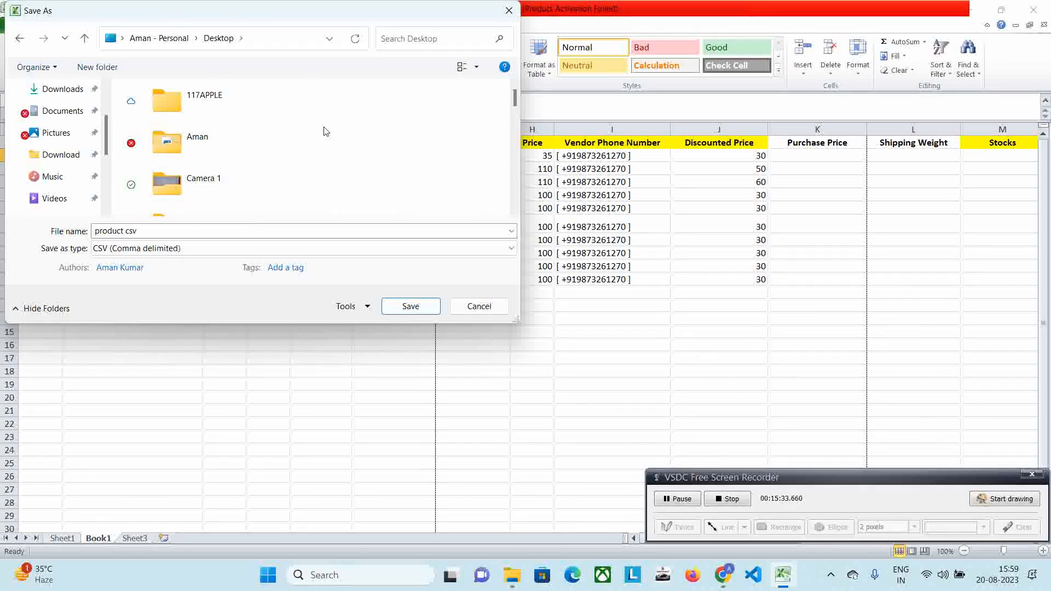
pyautogui.scroll(-3, 324, 132)
pyautogui.scroll(-6, 325, 132)
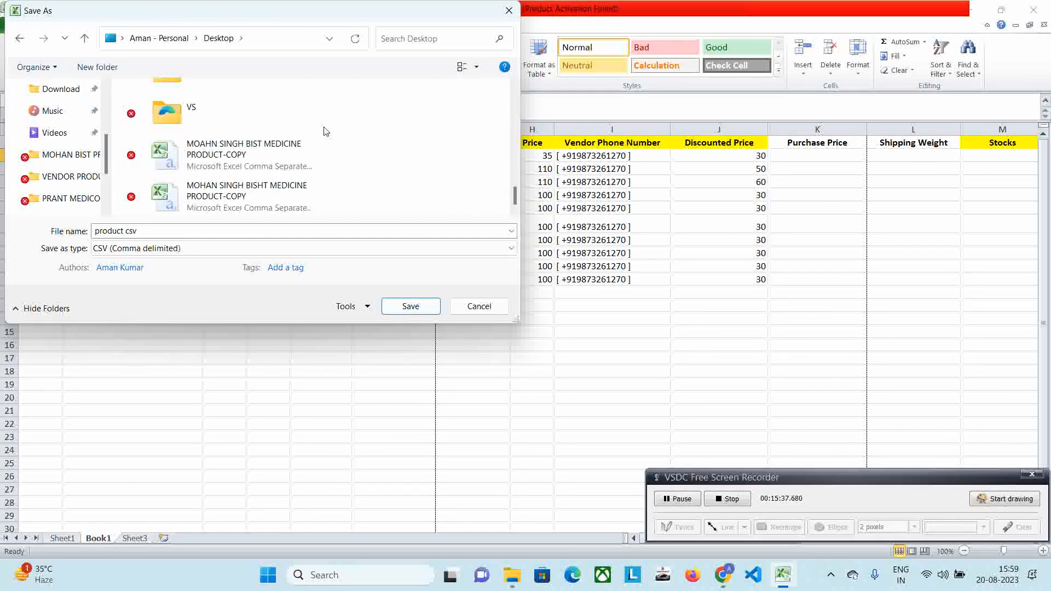
pyautogui.scroll(2, 324, 132)
pyautogui.scroll(2, 325, 132)
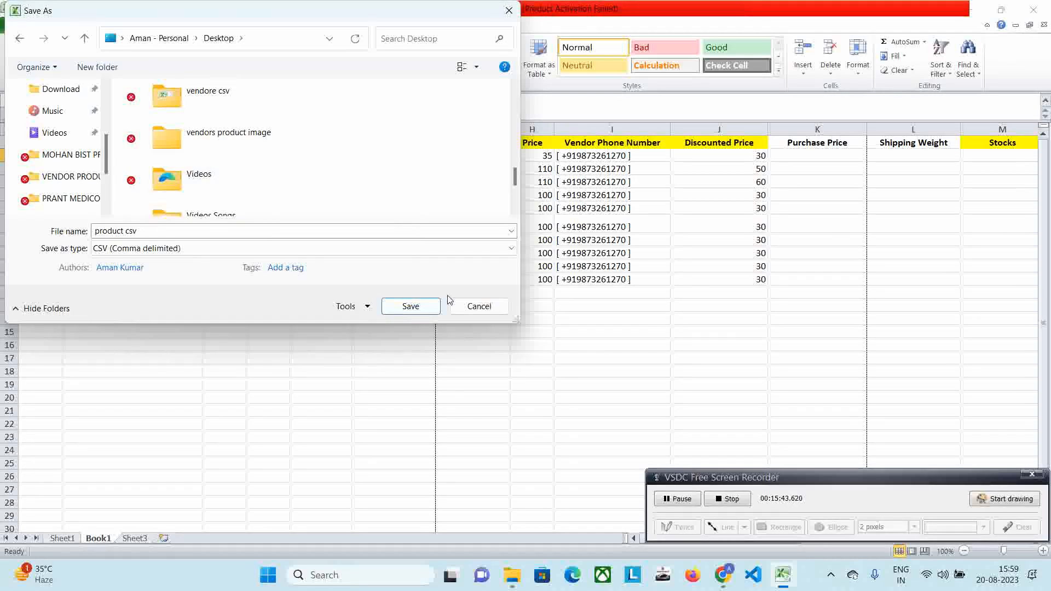
pyautogui.click(420, 307)
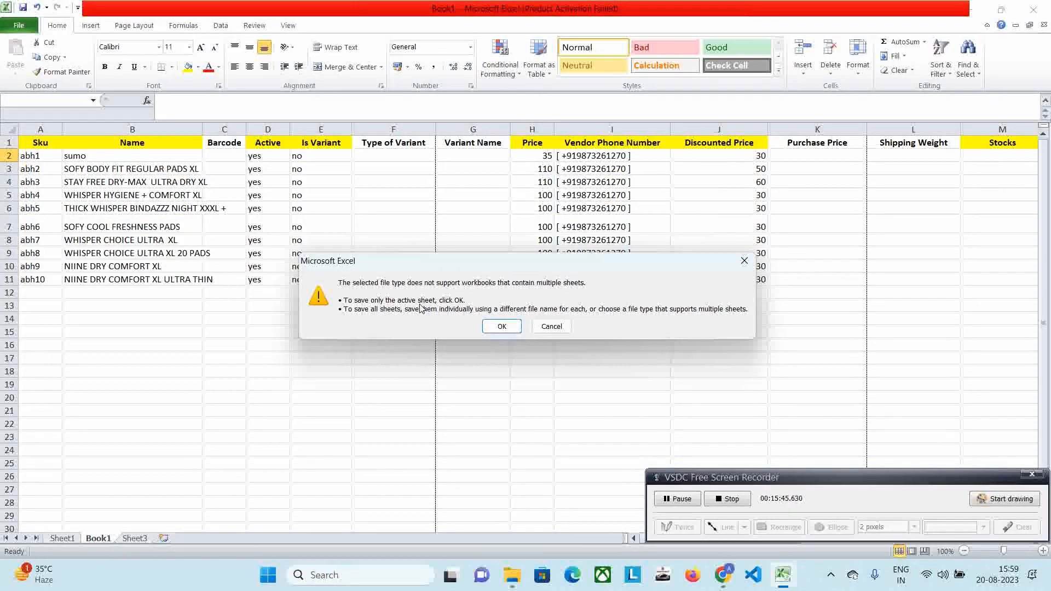
pyautogui.click(500, 326)
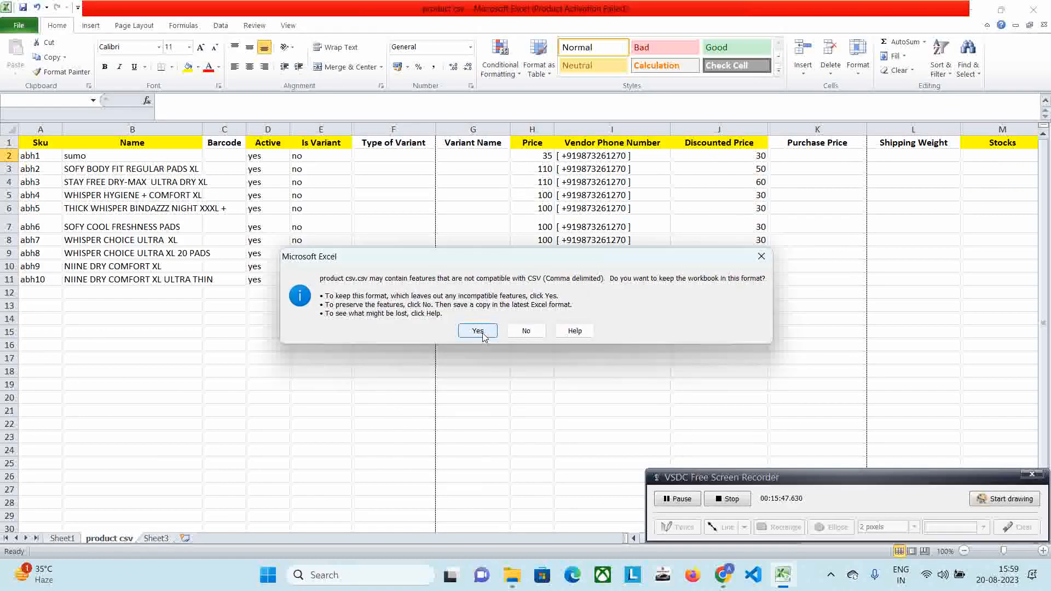
pyautogui.click(477, 331)
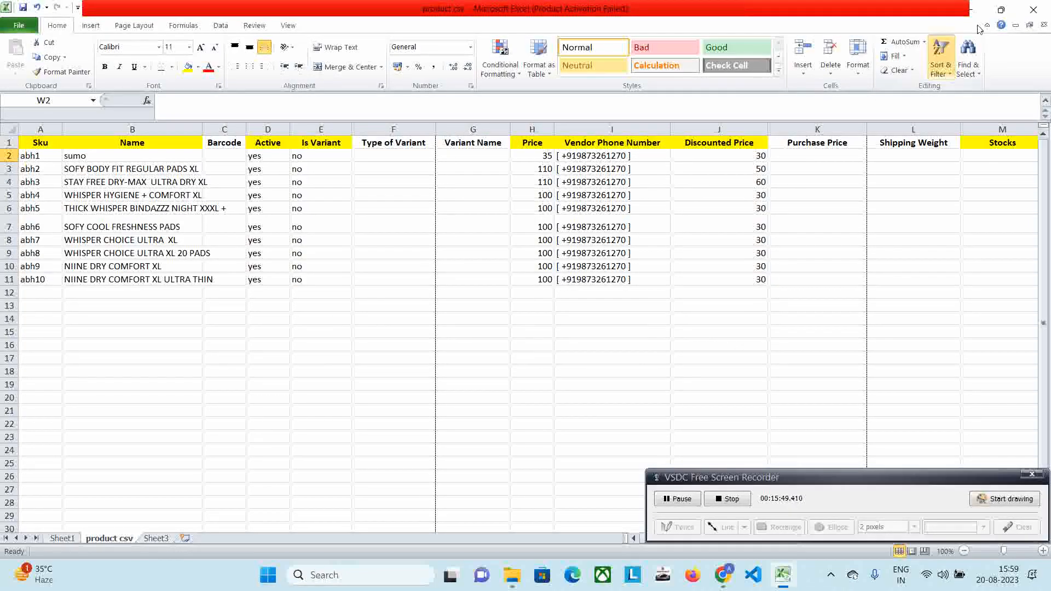
# Step: Close Excel, saving changes to product csv, and move its icon toward the desktop centre
pyautogui.click(1035, 11)
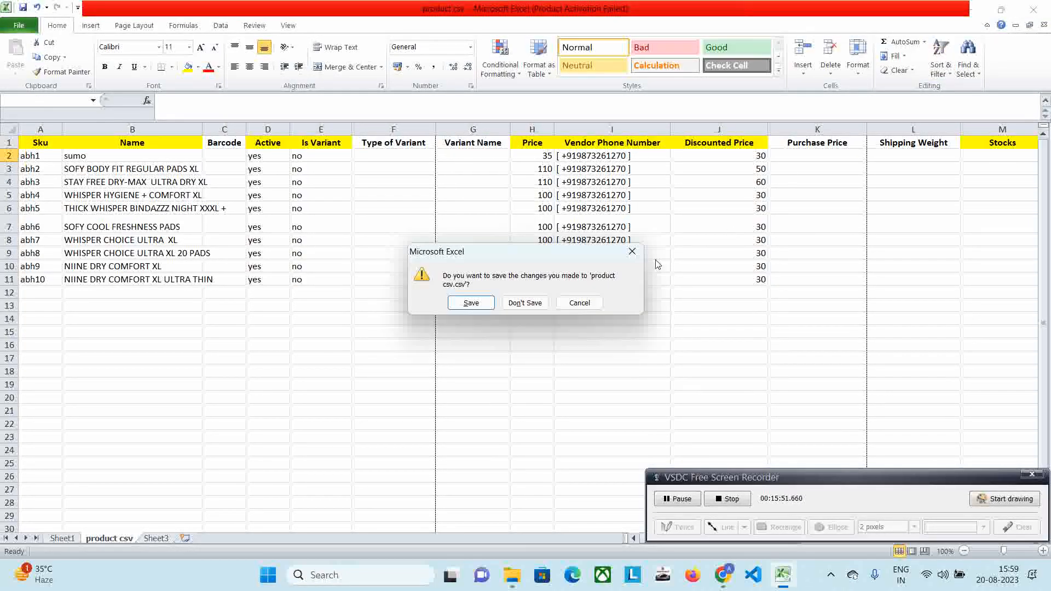
pyautogui.click(471, 303)
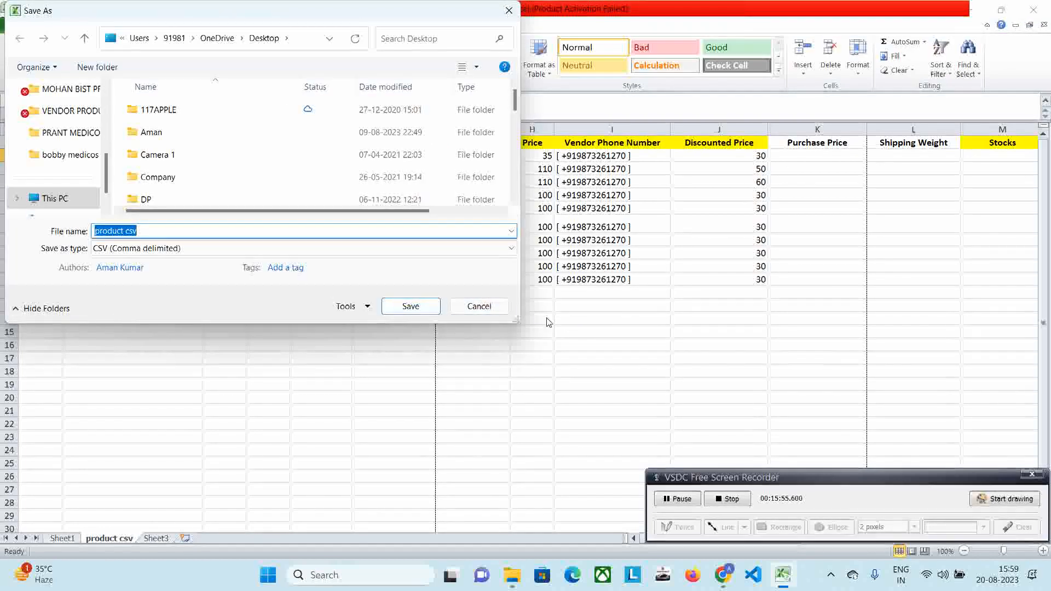
pyautogui.click(473, 306)
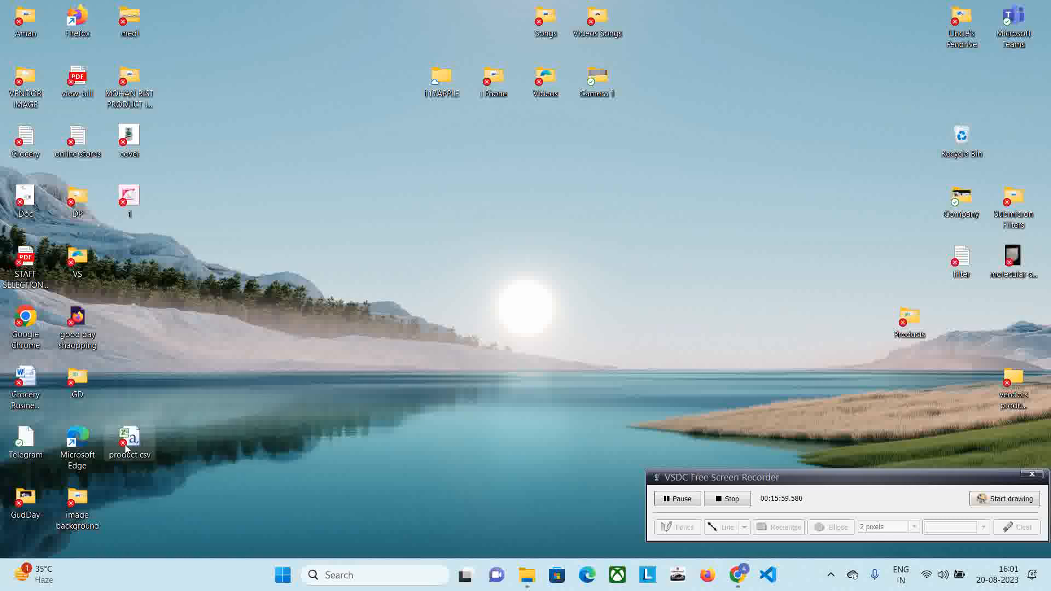
pyautogui.moveTo(126, 448); pyautogui.dragTo(444, 341)
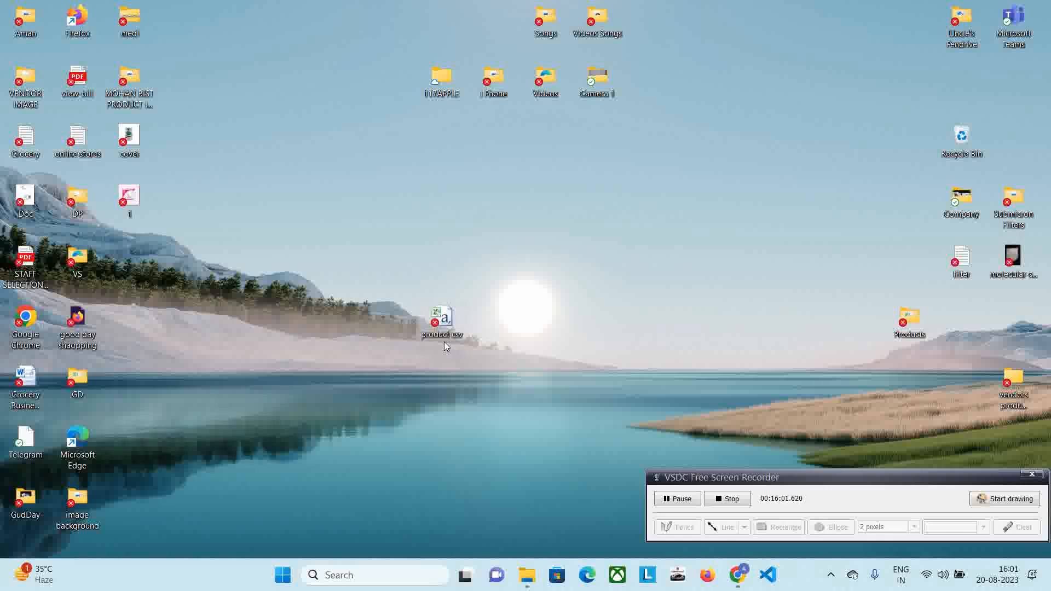
# Step: Switch to Chrome's vendor admin Import / Export tab and open the Product CSV Importer
pyautogui.click(737, 575)
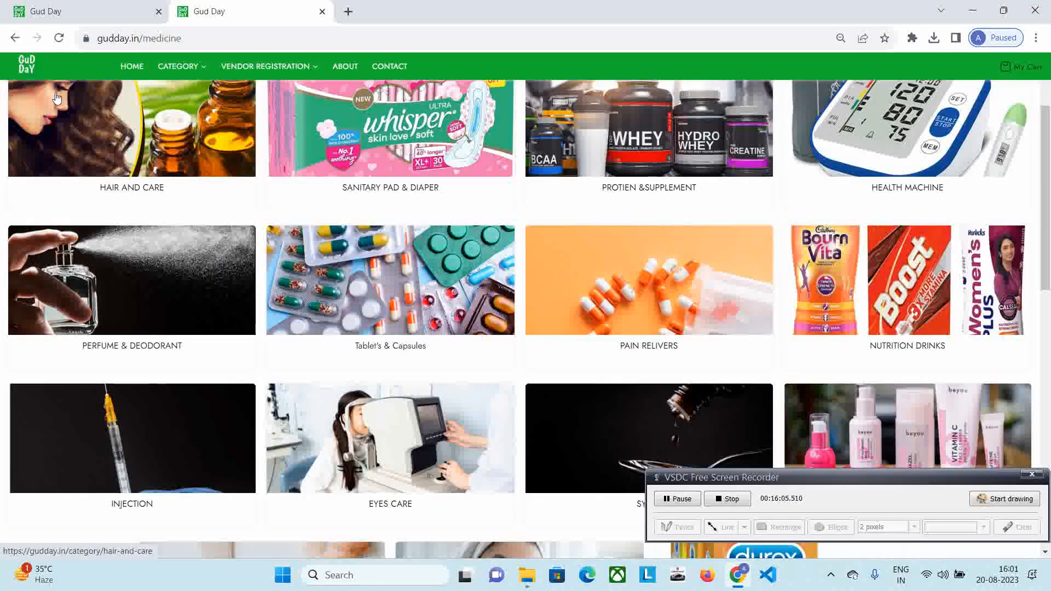
pyautogui.click(53, 10)
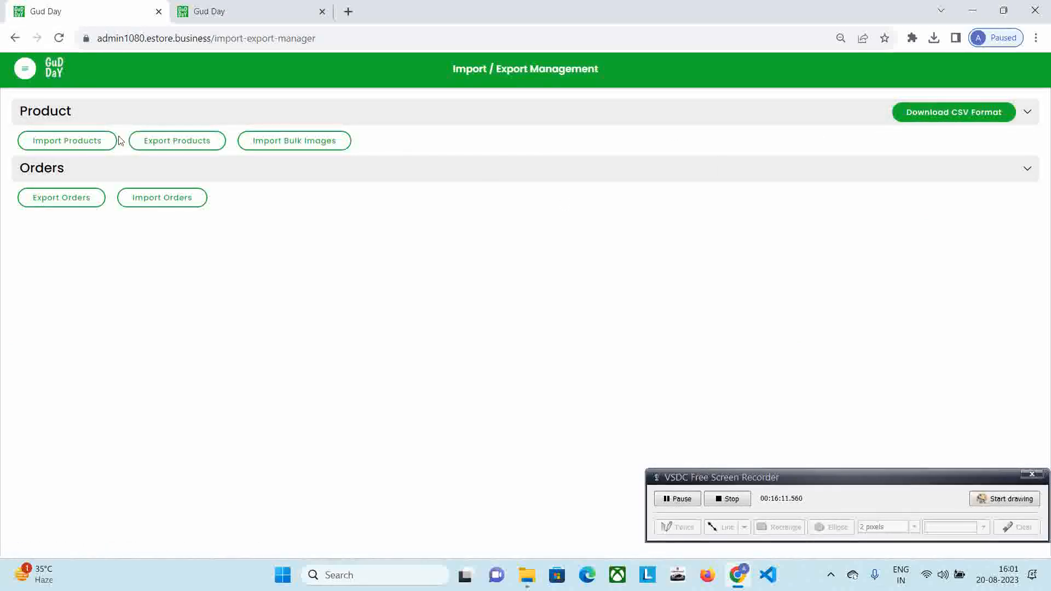
pyautogui.click(83, 142)
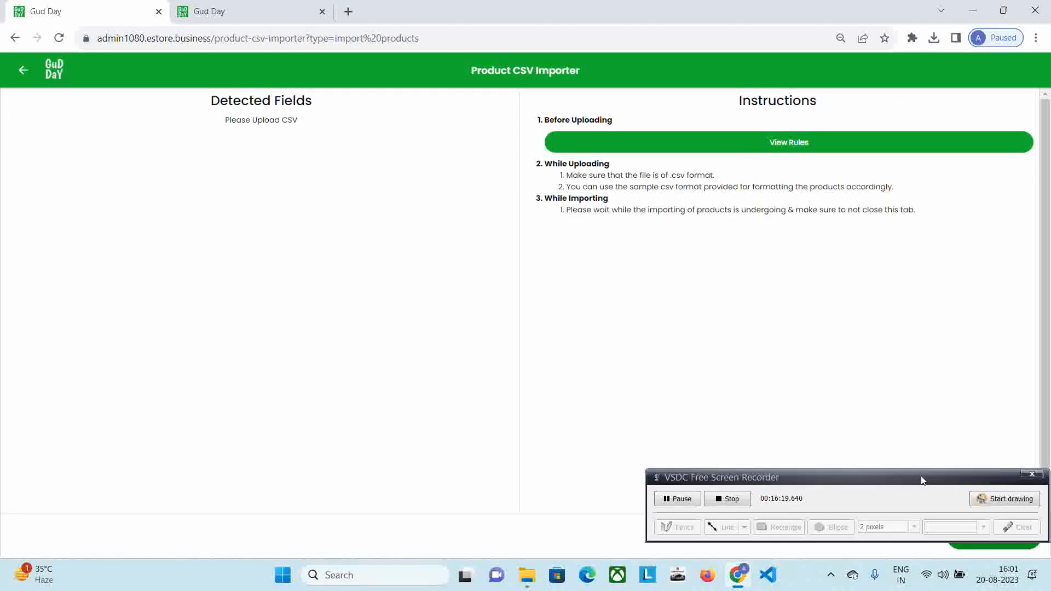
pyautogui.moveTo(923, 481); pyautogui.dragTo(550, 454)
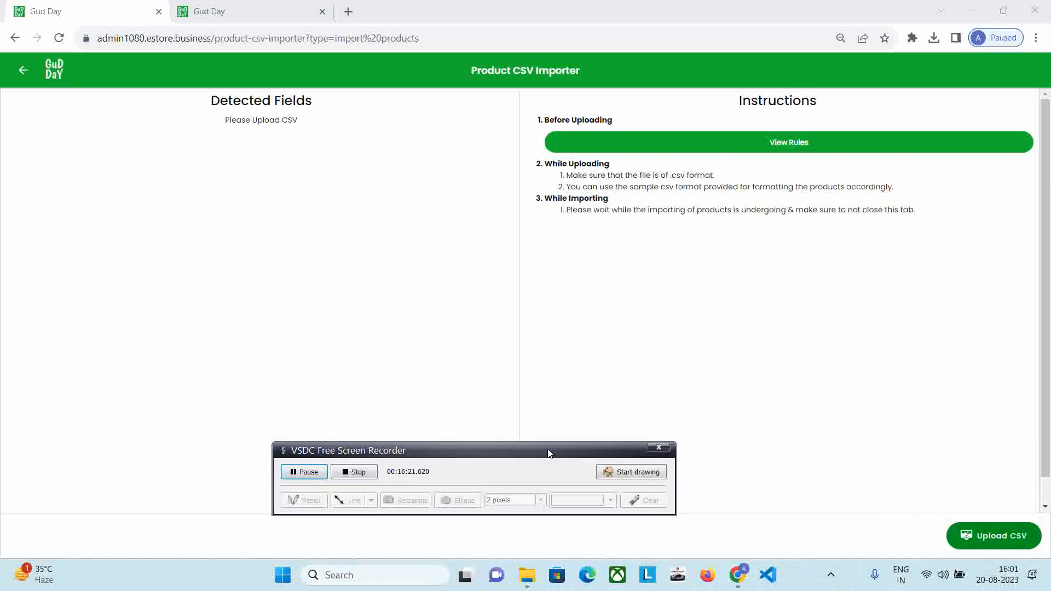
# Step: Upload product csv from the Desktop and import its products into the store
pyautogui.click(997, 533)
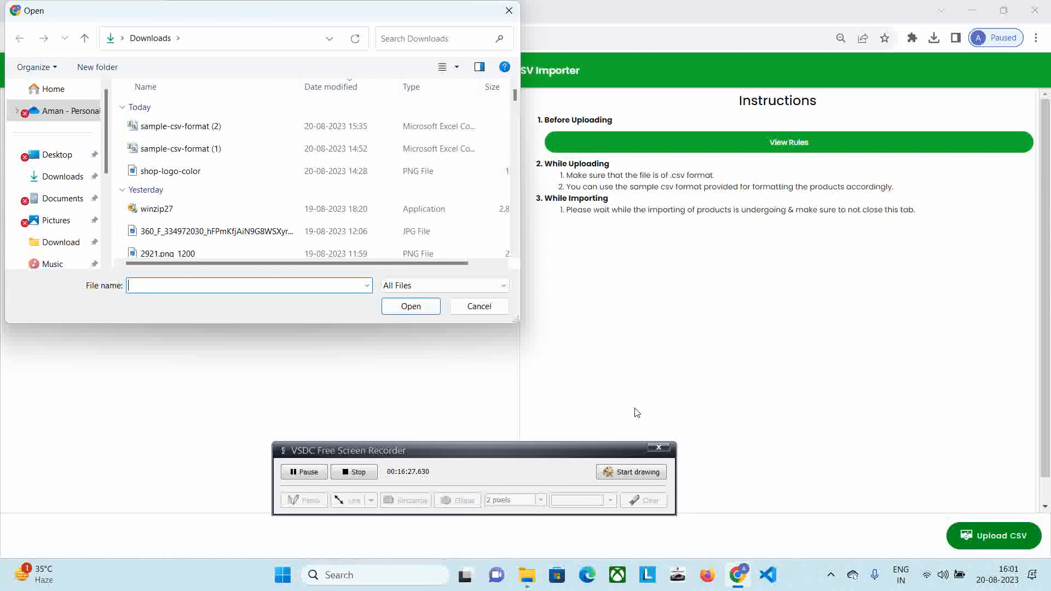
pyautogui.click(55, 154)
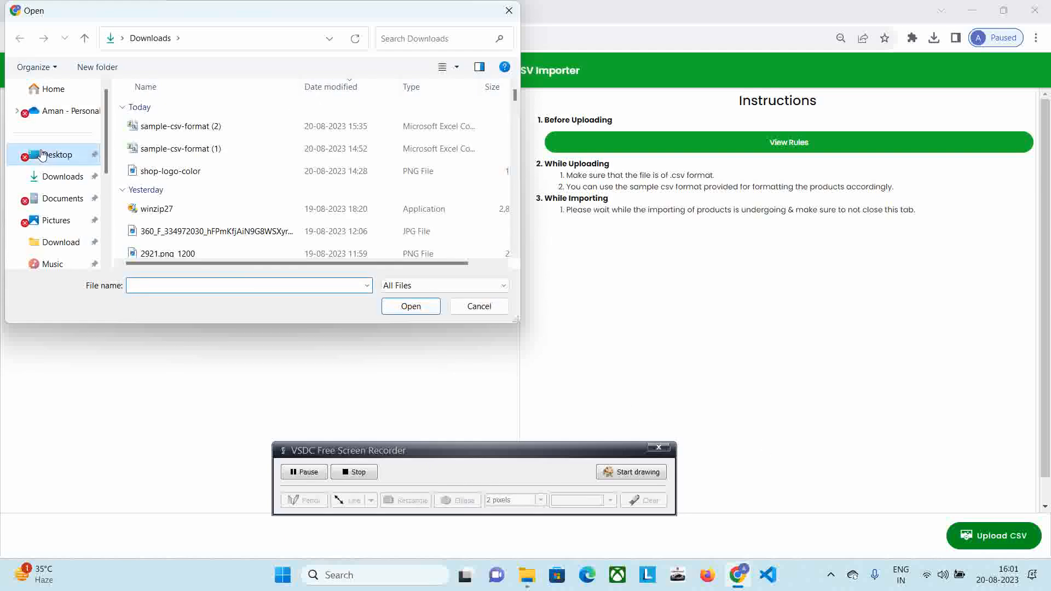
pyautogui.scroll(-10, 242, 177)
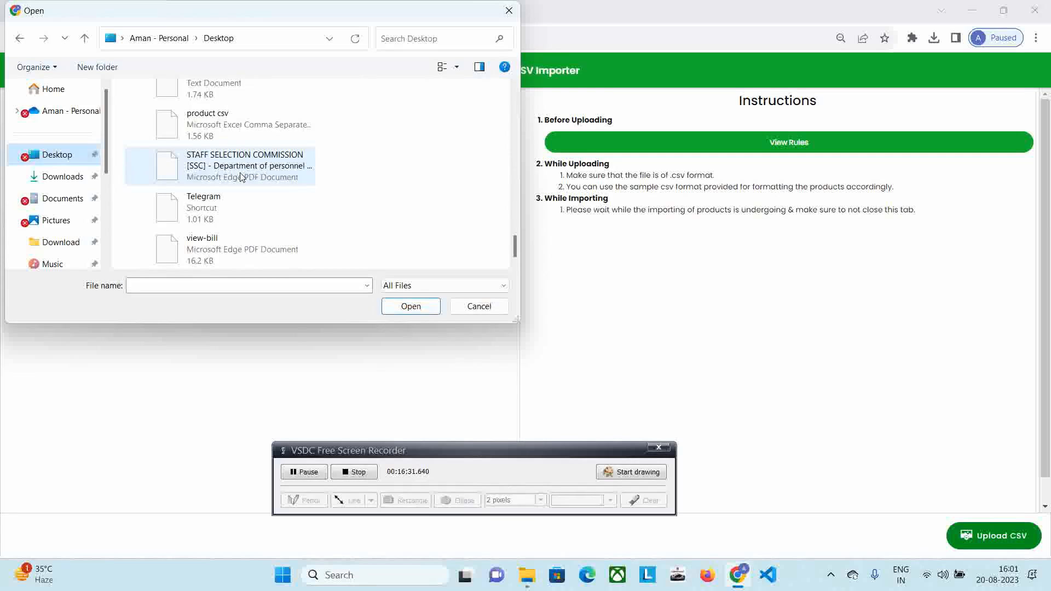
pyautogui.scroll(8, 241, 177)
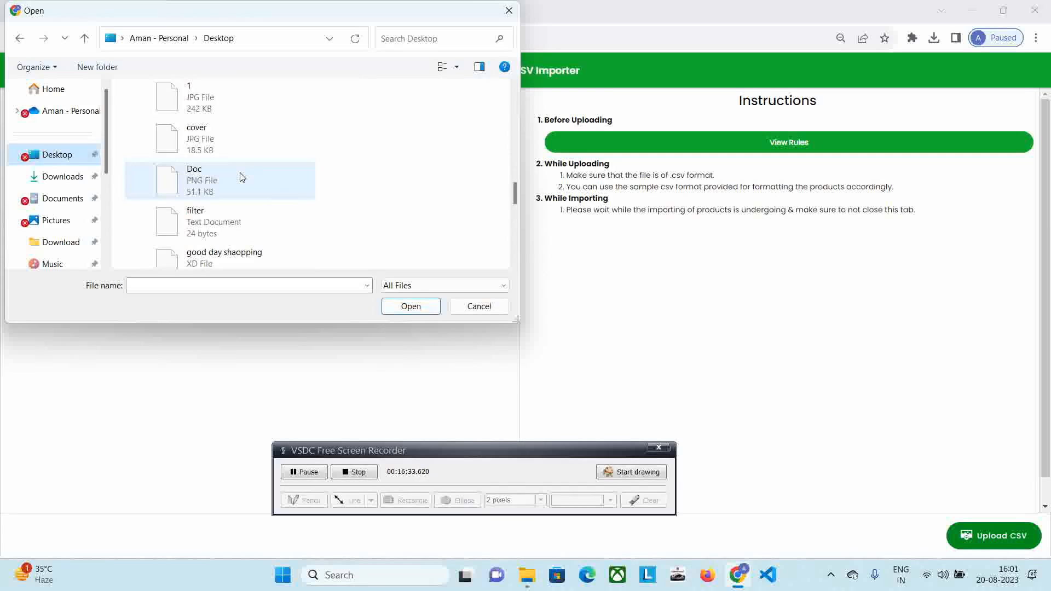
pyautogui.scroll(5, 242, 177)
pyautogui.scroll(-2, 241, 177)
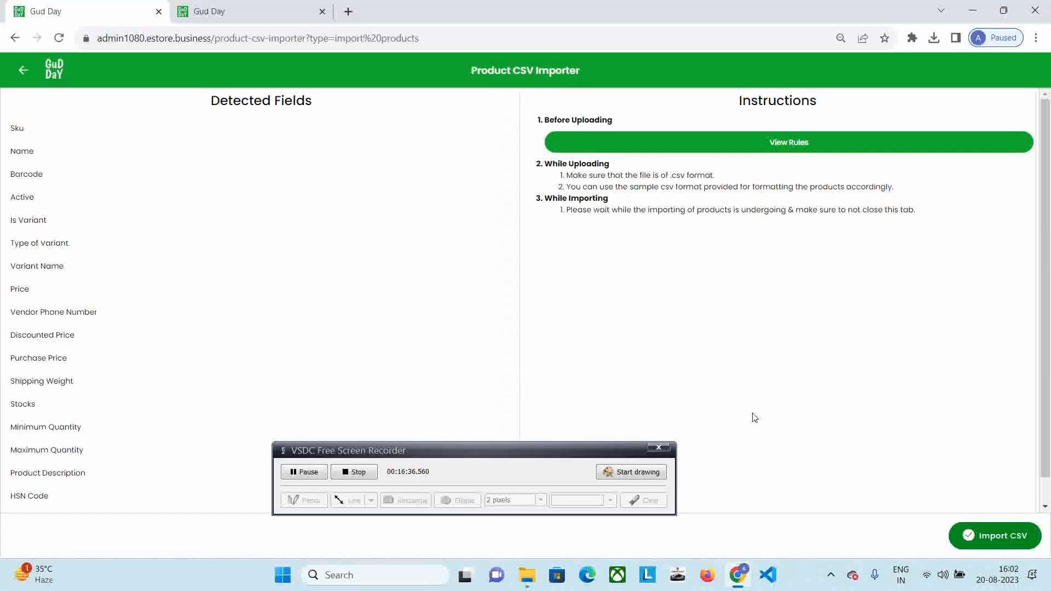
pyautogui.moveTo(752, 415); pyautogui.dragTo(492, 364)
pyautogui.click(732, 346)
pyautogui.click(1002, 541)
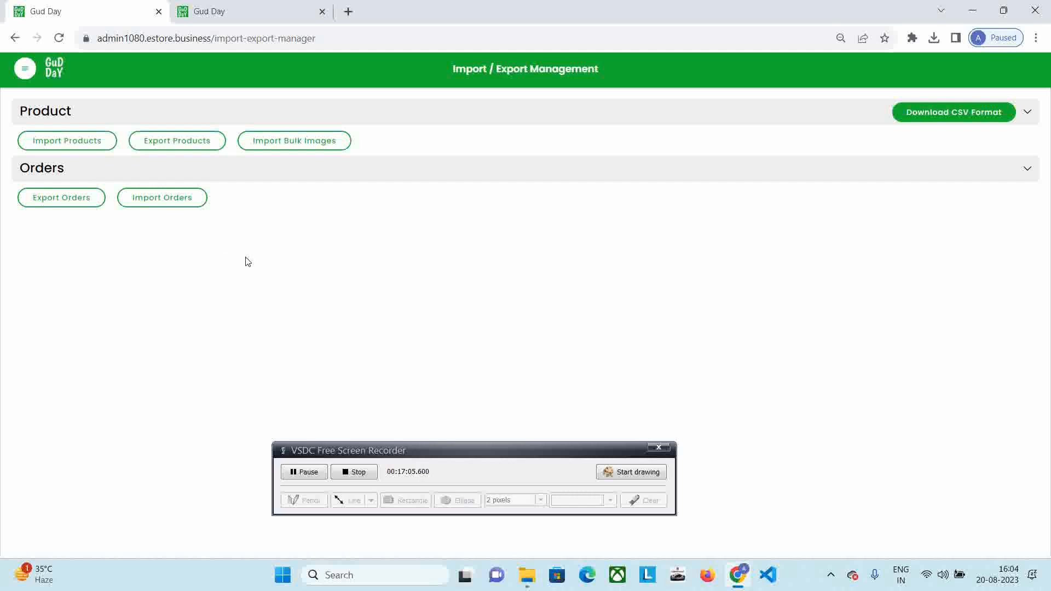
# Step: Go to the Products list and open NIINE DRY COMFORT XL ULTRA THIN
pyautogui.click(25, 70)
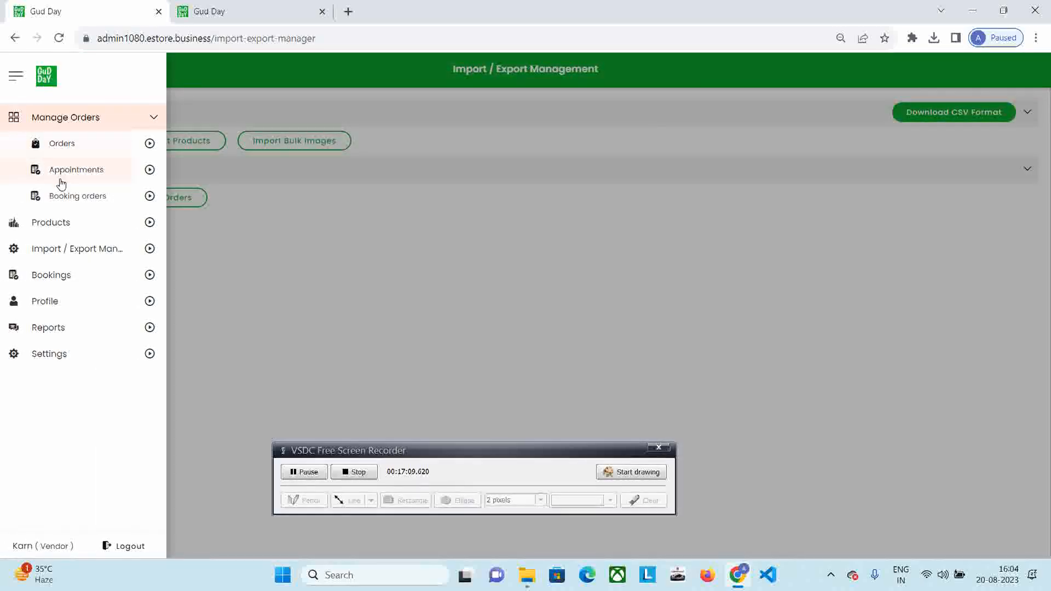
pyautogui.click(61, 227)
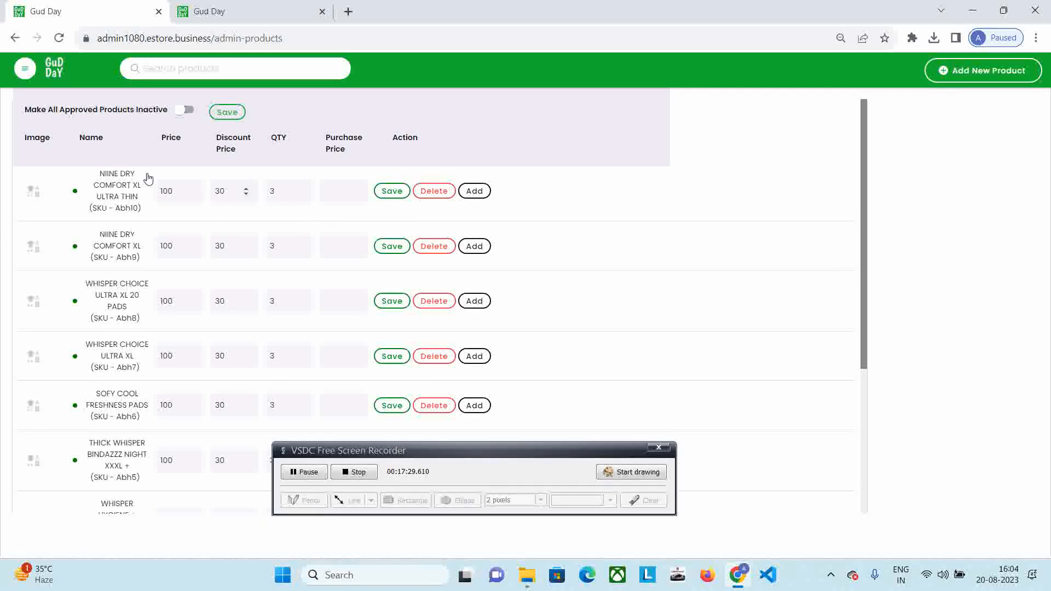
pyautogui.click(116, 193)
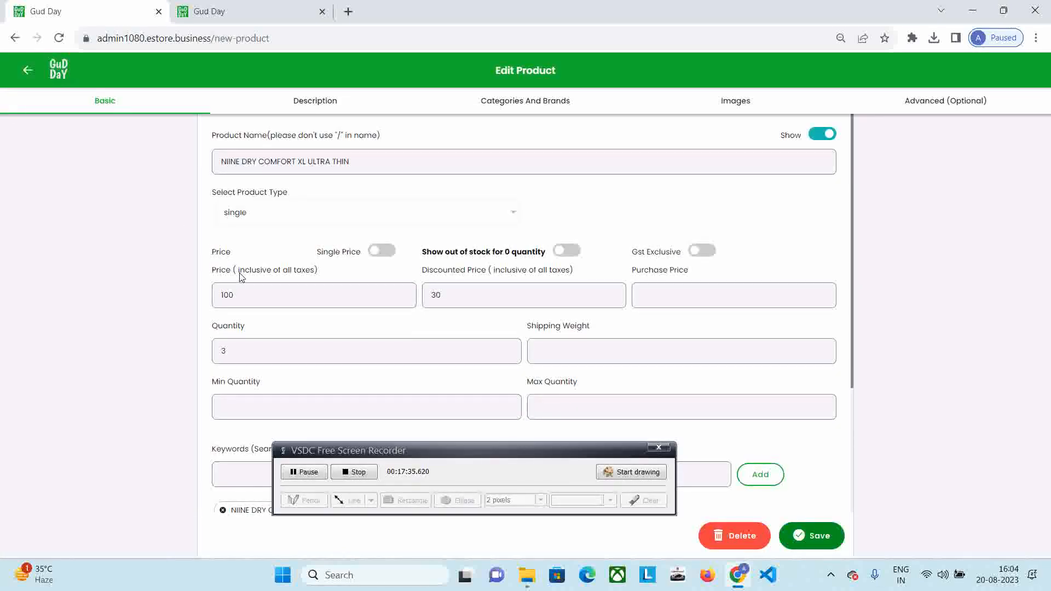
# Step: Check the product's description and images sections, then return to the Products list
pyautogui.scroll(-3, 411, 346)
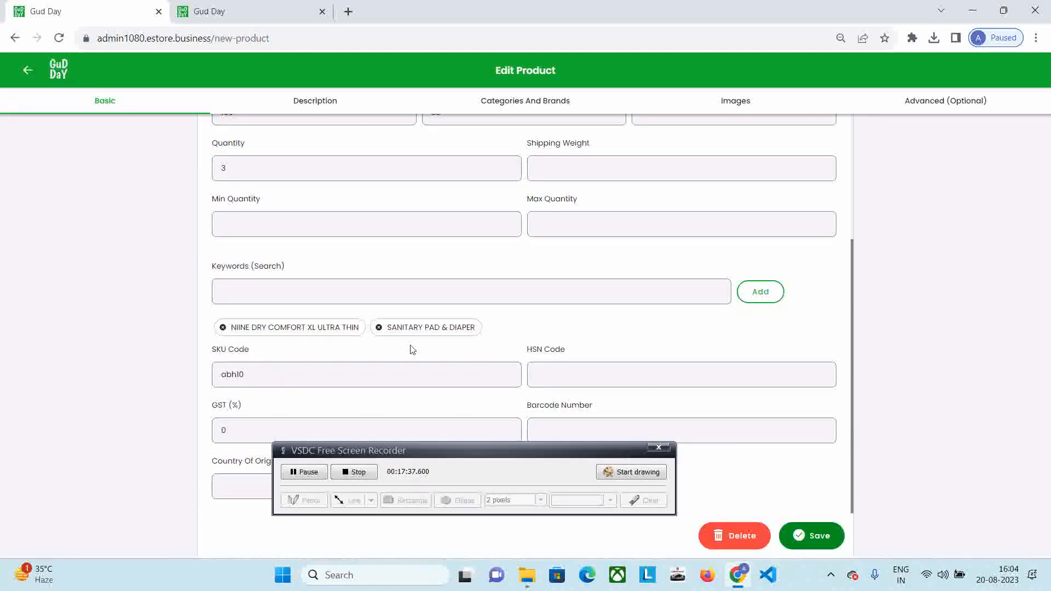
pyautogui.scroll(3, 412, 349)
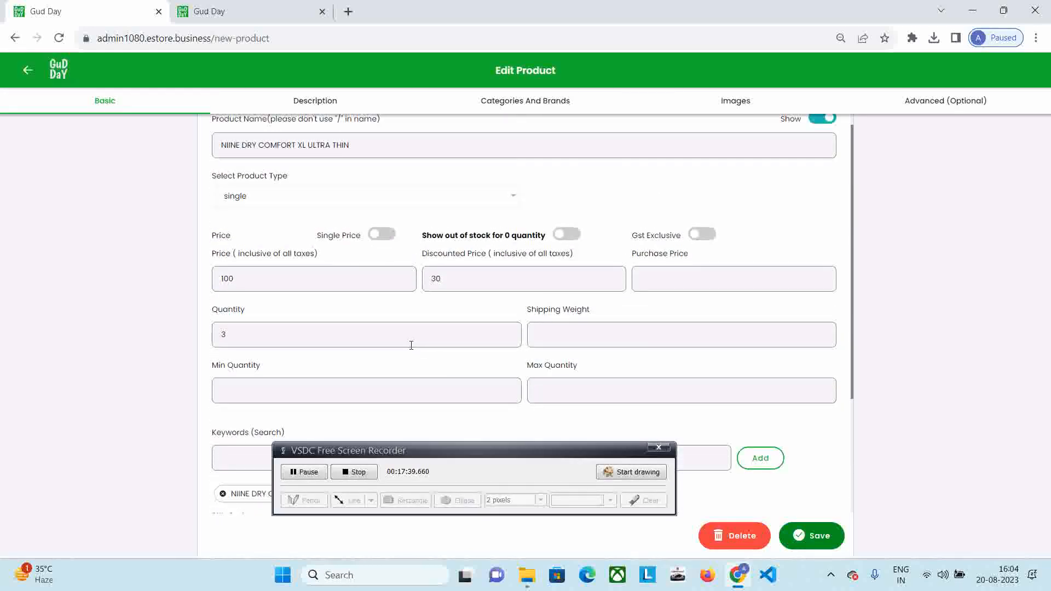
pyautogui.click(336, 104)
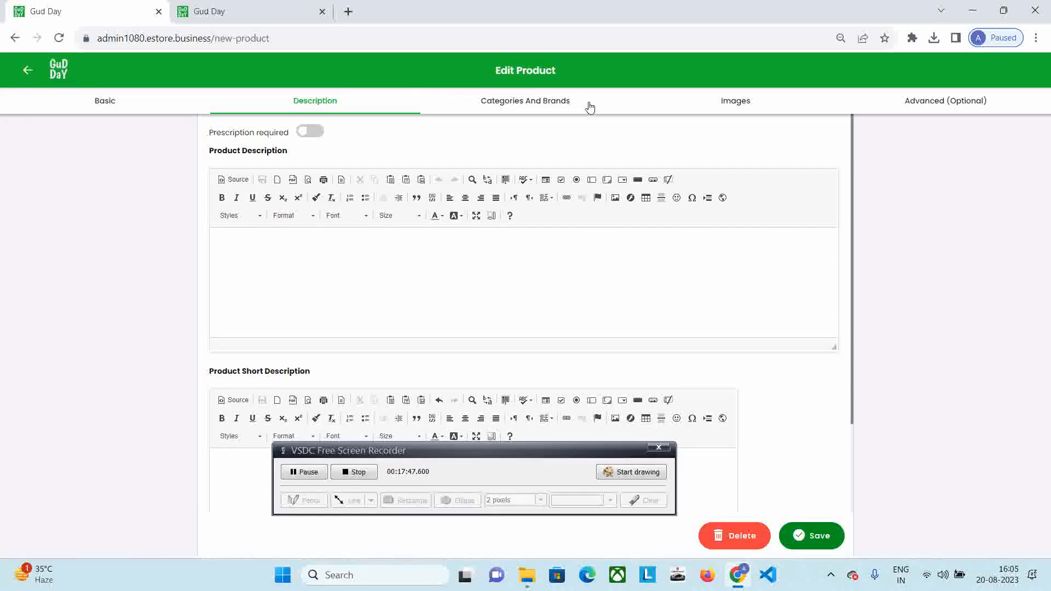
pyautogui.click(728, 109)
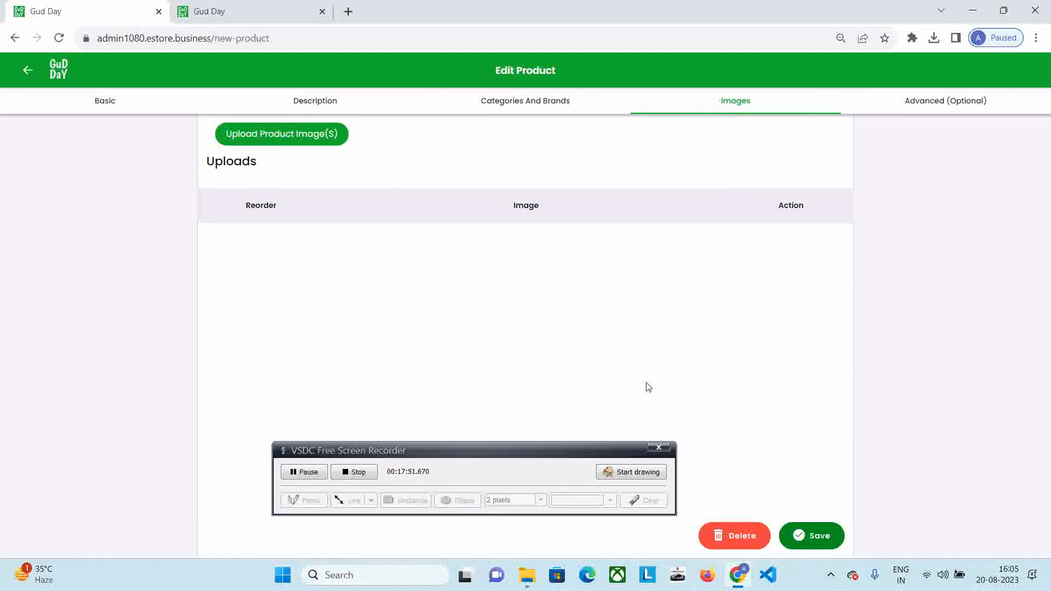
pyautogui.click(67, 60)
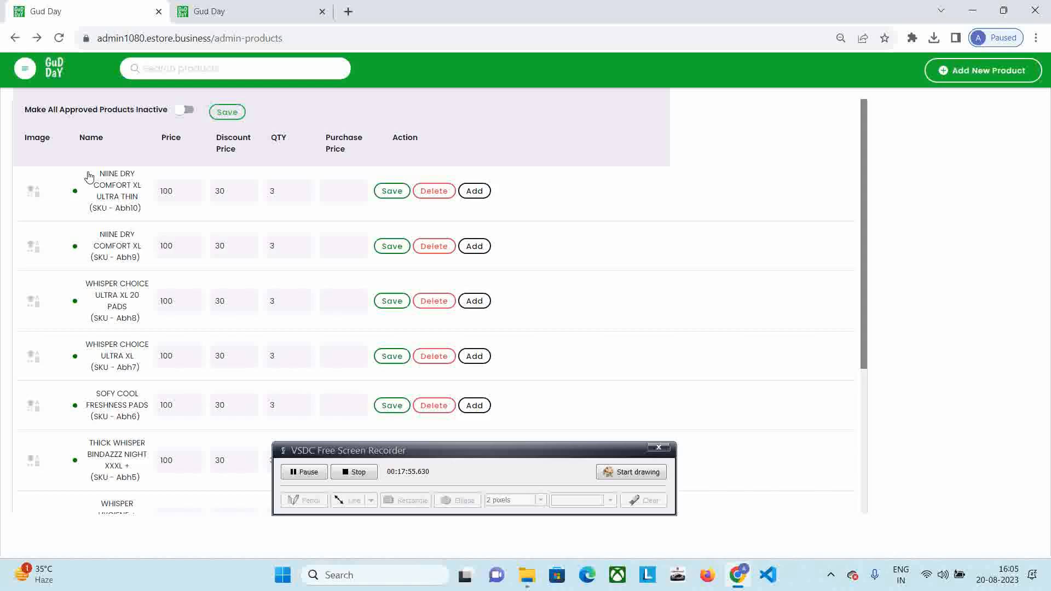